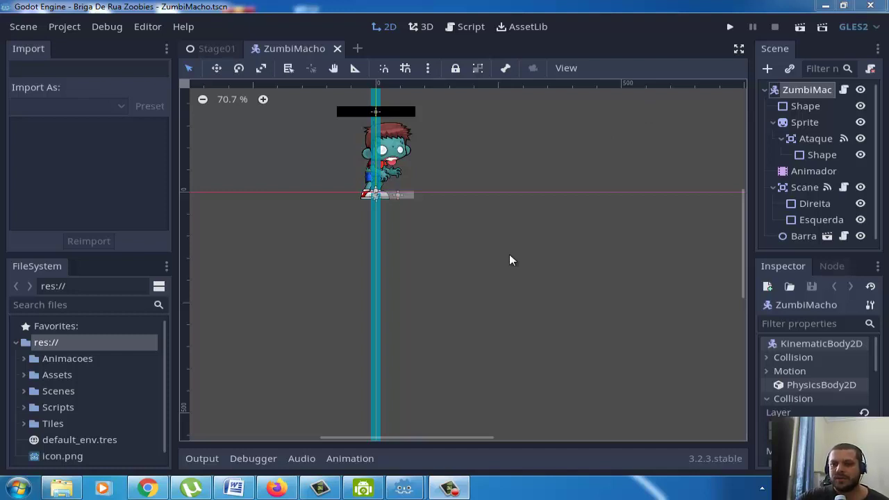
Step: Open ZumbiMacho.gd from the zombie's script icon and scroll back to the top
{"action": "left_click", "coordinate": [400, 148]}
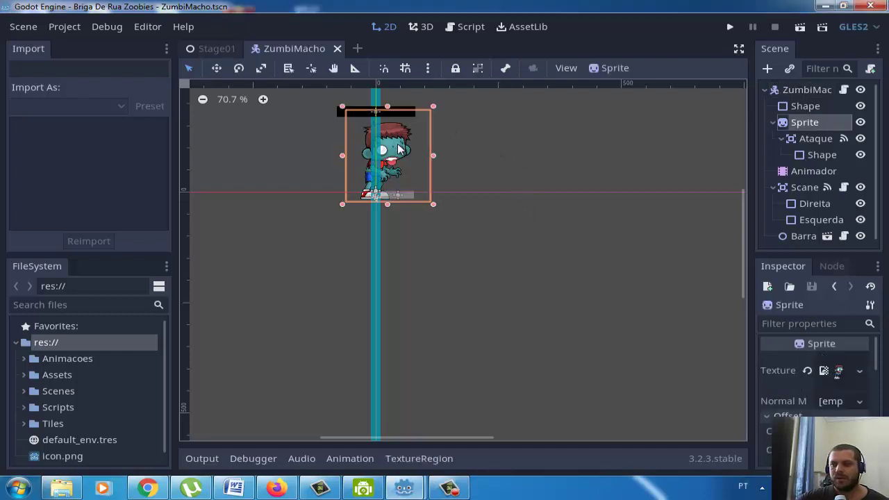
{"action": "left_click", "coordinate": [498, 141]}
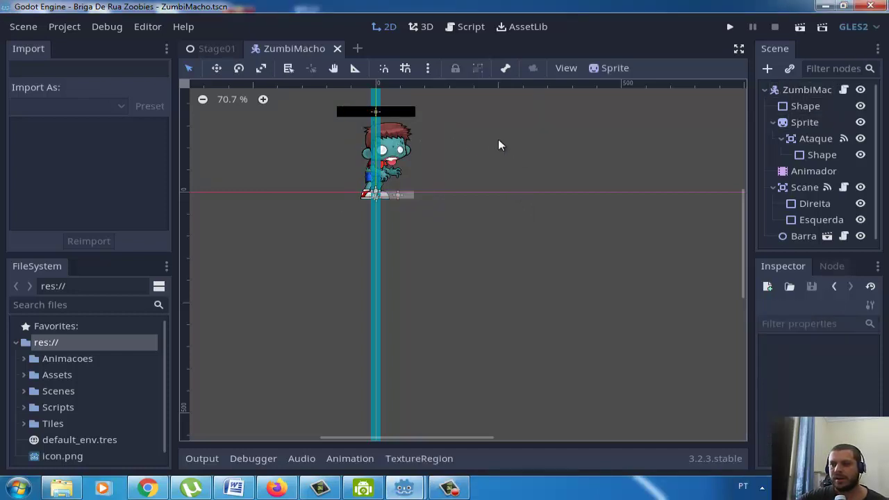
{"action": "left_click", "coordinate": [845, 89]}
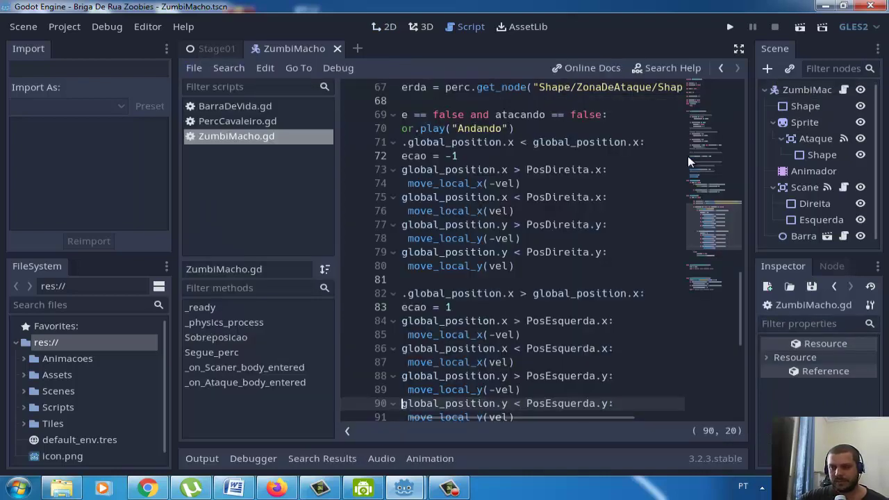
{"action": "scroll", "coordinate": [641, 125], "scroll_direction": "down", "scroll_amount": 4}
{"action": "scroll", "coordinate": [641, 132], "scroll_direction": "down", "scroll_amount": 4}
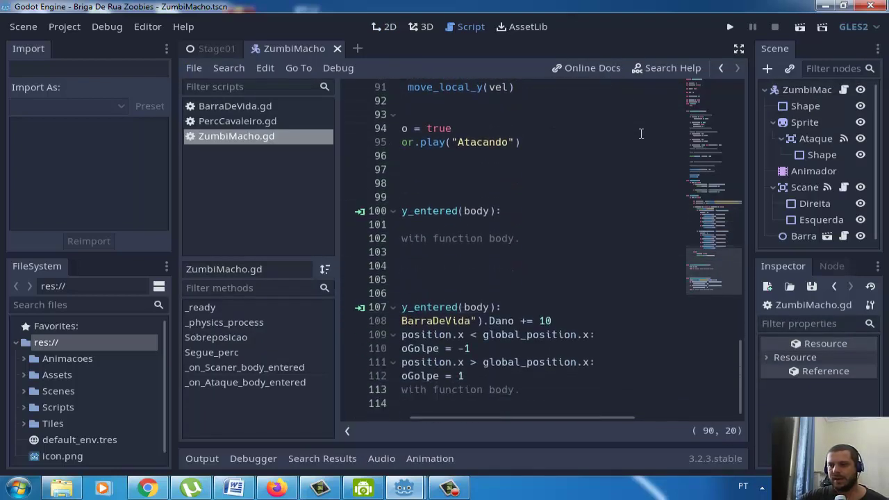
{"action": "scroll", "coordinate": [641, 134], "scroll_direction": "up", "scroll_amount": 3}
{"action": "scroll", "coordinate": [641, 133], "scroll_direction": "up", "scroll_amount": 4}
{"action": "scroll", "coordinate": [641, 133], "scroll_direction": "up", "scroll_amount": 4}
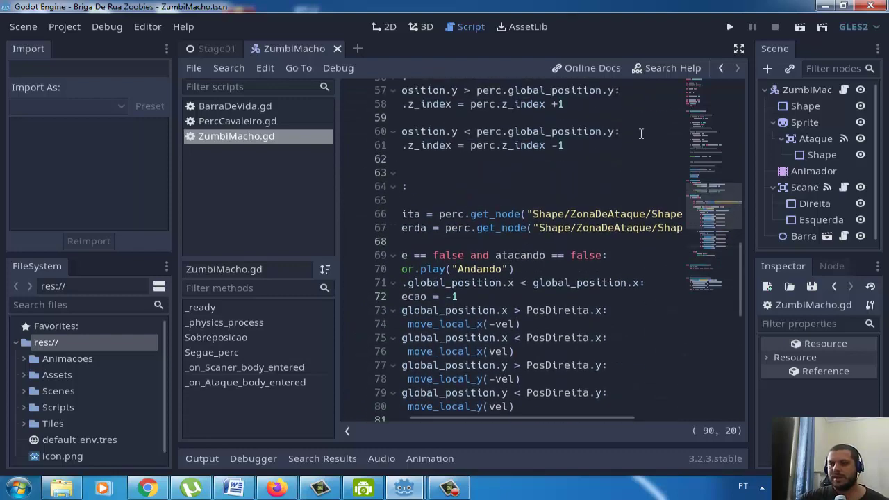
{"action": "scroll", "coordinate": [640, 133], "scroll_direction": "up", "scroll_amount": 7}
{"action": "scroll", "coordinate": [641, 133], "scroll_direction": "up", "scroll_amount": 2}
{"action": "scroll", "coordinate": [641, 134], "scroll_direction": "up", "scroll_amount": 4}
{"action": "scroll", "coordinate": [641, 134], "scroll_direction": "up", "scroll_amount": 5}
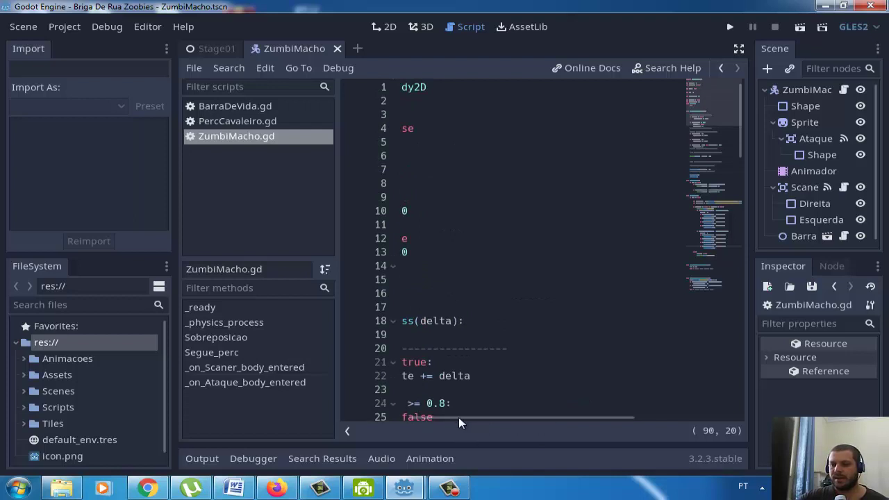
Step: Review the script and place the cursor at line 19 in _physics_process
{"action": "left_click_drag", "start_coordinate": [450, 417], "coordinate": [359, 407]}
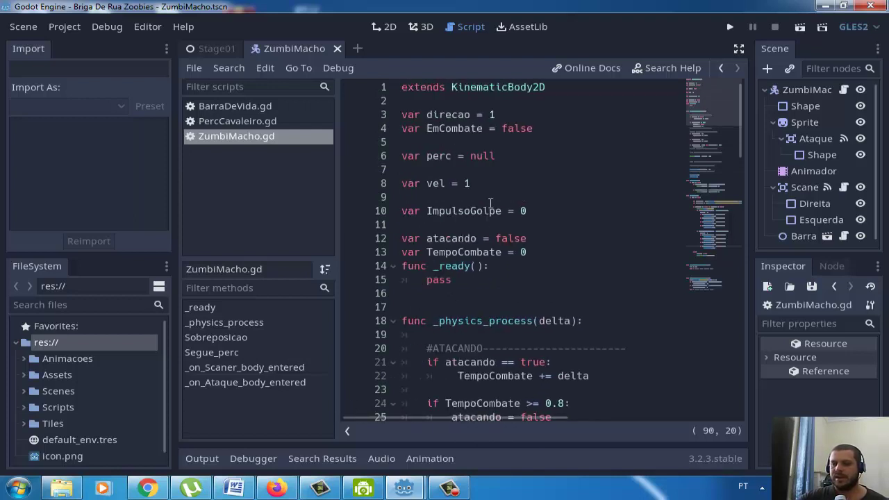
{"action": "scroll", "coordinate": [490, 205], "scroll_direction": "down", "scroll_amount": 1}
{"action": "scroll", "coordinate": [491, 205], "scroll_direction": "down", "scroll_amount": 4}
{"action": "scroll", "coordinate": [492, 198], "scroll_direction": "down", "scroll_amount": 3}
{"action": "scroll", "coordinate": [492, 199], "scroll_direction": "up", "scroll_amount": 3}
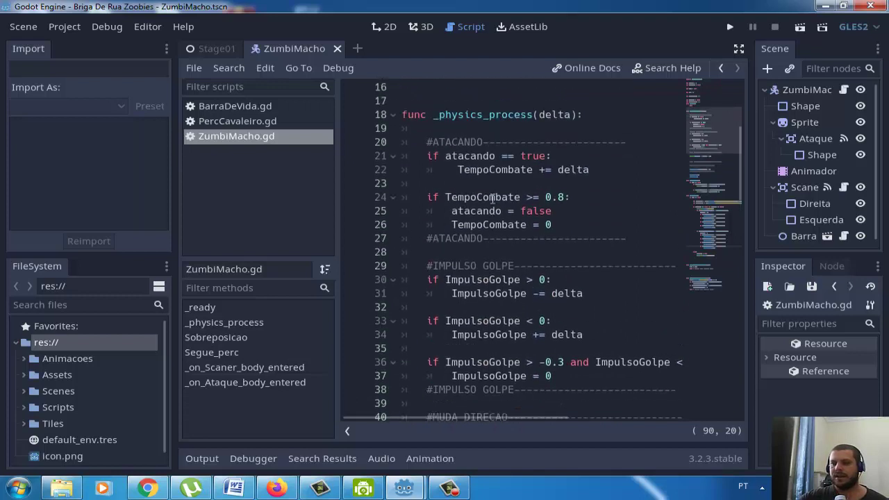
{"action": "scroll", "coordinate": [492, 198], "scroll_direction": "up", "scroll_amount": 4}
{"action": "left_click", "coordinate": [513, 294]}
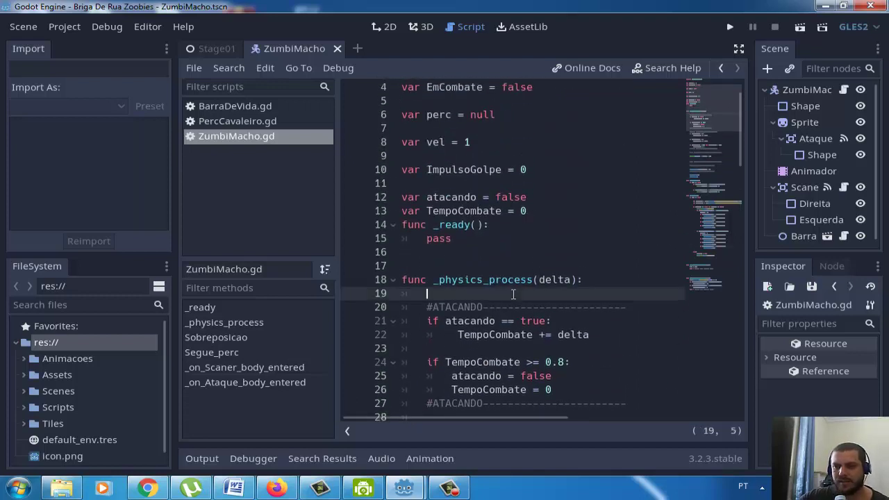
{"action": "scroll", "coordinate": [491, 203], "scroll_direction": "up", "scroll_amount": 1}
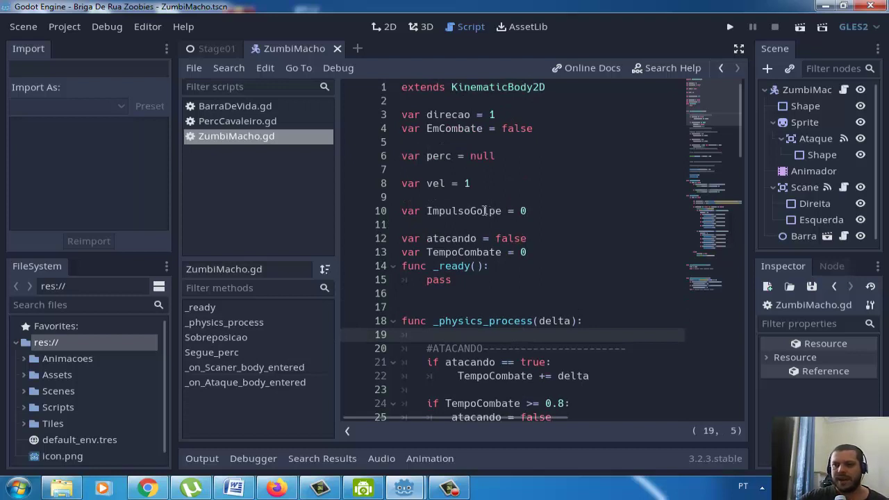
Step: Declare `var vivo = true` on a new line after the ImpulsoGolpe variable
{"action": "left_click", "coordinate": [443, 214]}
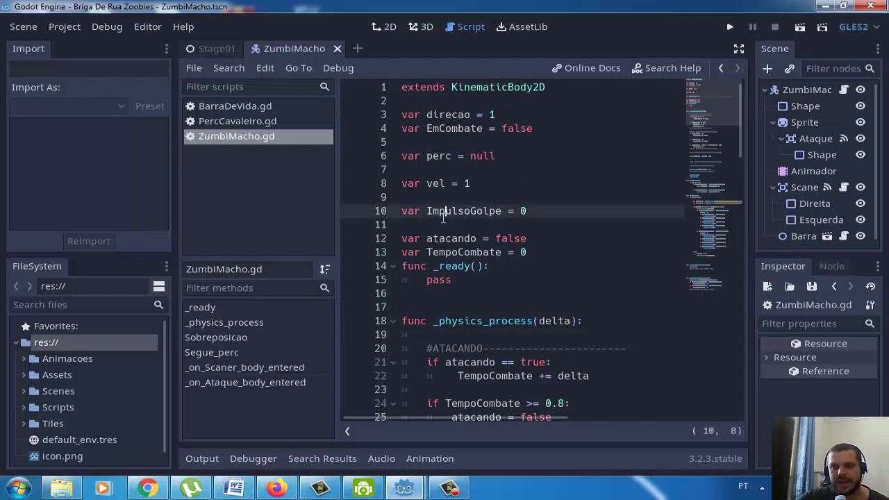
{"action": "left_click", "coordinate": [461, 235]}
{"action": "left_click", "coordinate": [457, 221]}
{"action": "key", "text": "Return"}
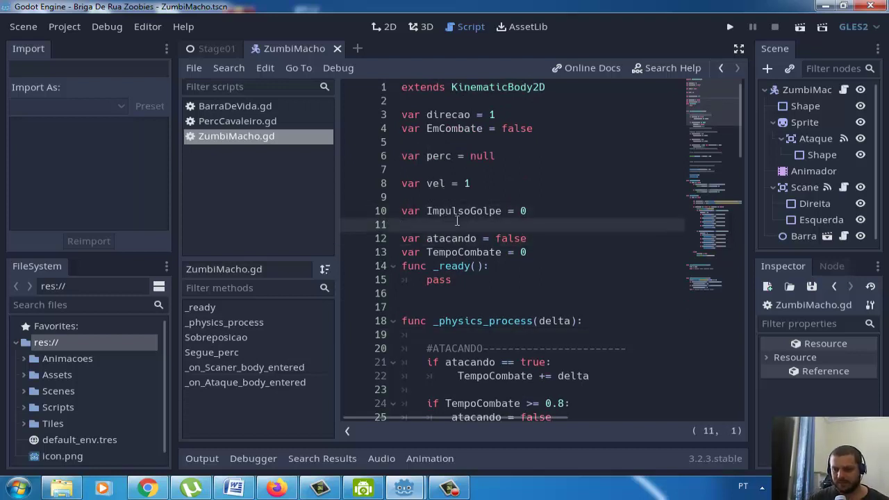
{"action": "key", "text": "Return"}
{"action": "key", "text": "Up"}
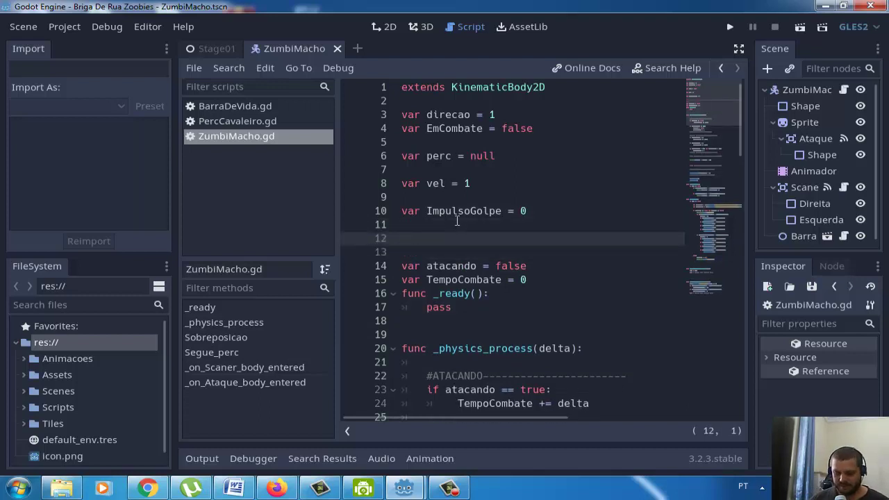
{"action": "type", "text": "var vivo "}
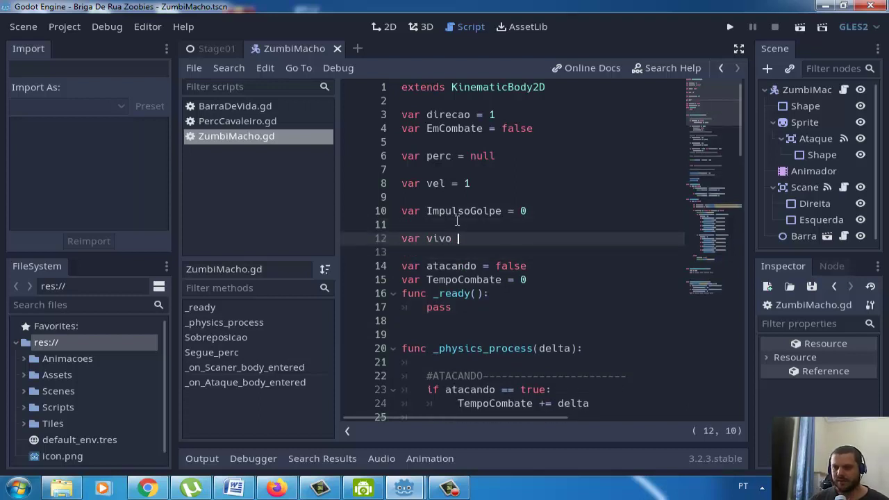
{"action": "type", "text": "= "}
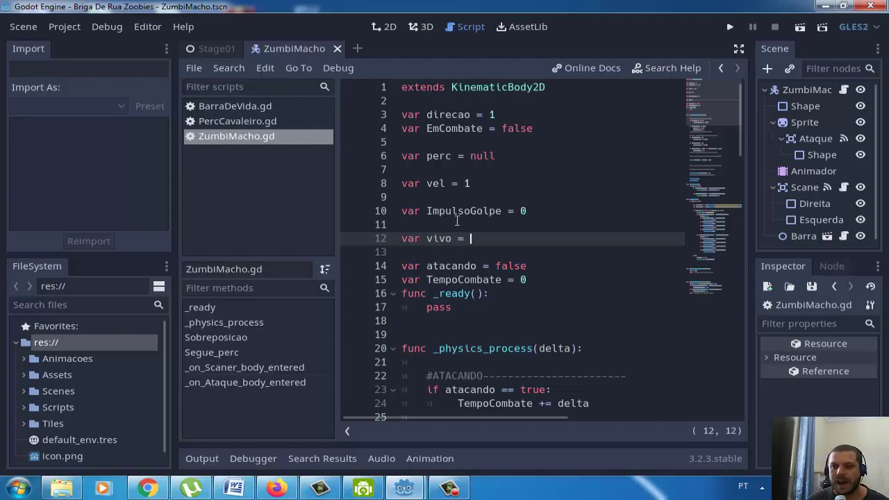
{"action": "type", "text": "true"}
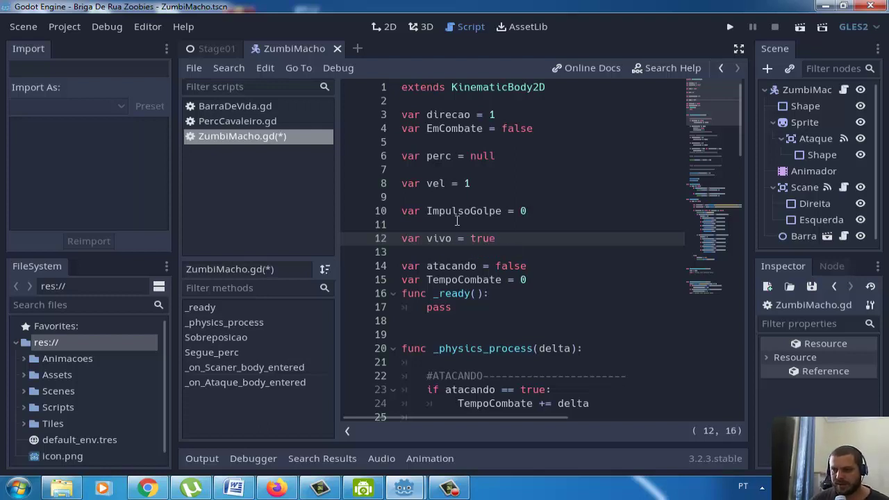
Step: Add an indented blank line at the top of _physics_process
{"action": "key", "text": "Down"}
{"action": "key", "text": "Down"}
{"action": "key", "text": "Down"}
{"action": "key", "text": "Down"}
{"action": "key", "text": "Down"}
{"action": "key", "text": "Down"}
{"action": "key", "text": "Down"}
{"action": "key", "text": "Down"}
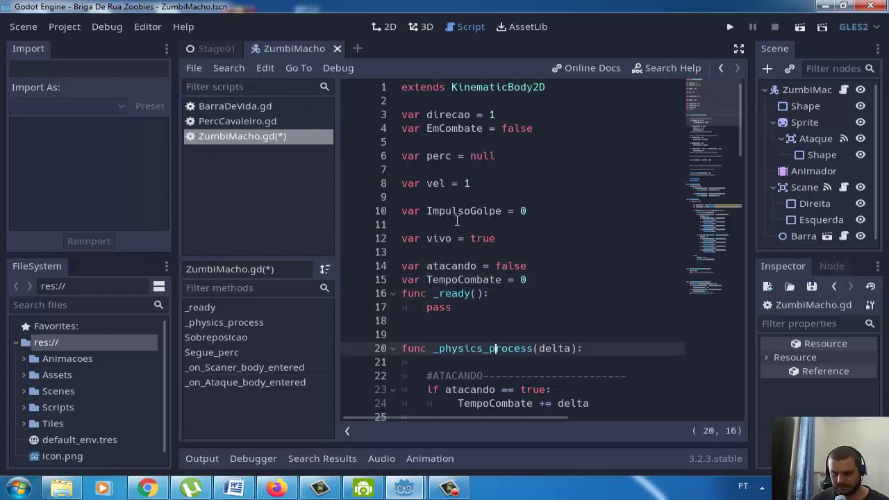
{"action": "key", "text": "Down"}
{"action": "key", "text": "Return"}
{"action": "key", "text": "Return"}
{"action": "key", "text": "Up"}
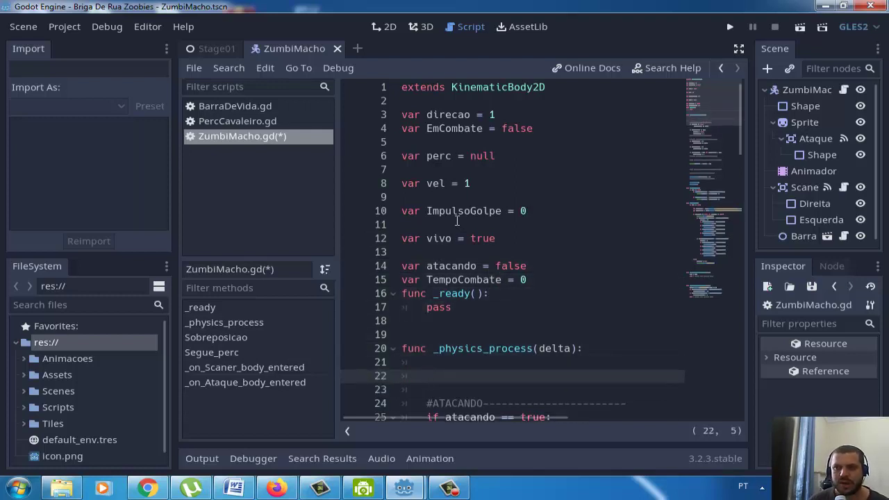
Step: Write `if $BarraDeVida.Dano == $BarraDeVida.VidaCheia:` with autocomplete and start its indented body
{"action": "type", "text": "i"}
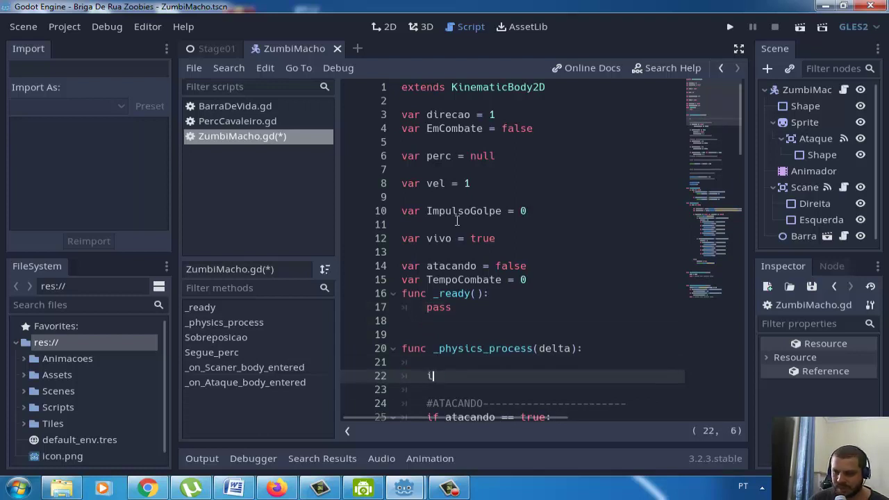
{"action": "type", "text": "f"}
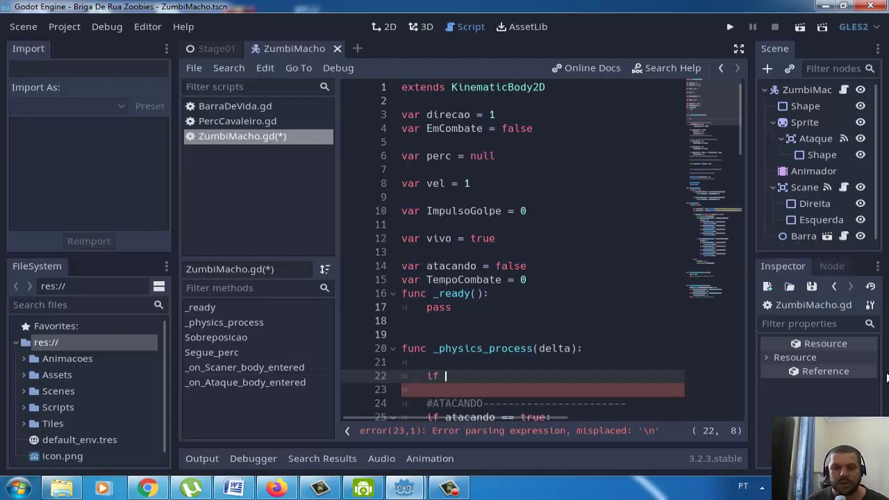
{"action": "type", "text": "$"}
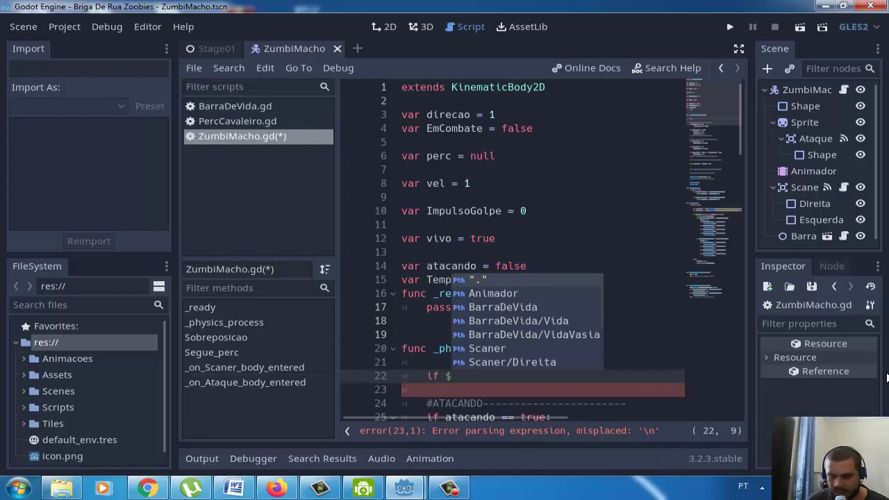
{"action": "type", "text": "B"}
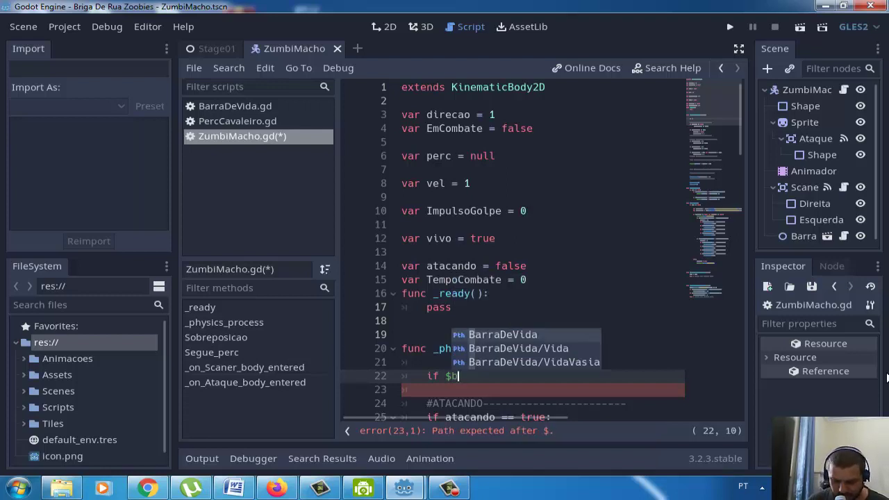
{"action": "type", "text": "a"}
{"action": "key", "text": "Return"}
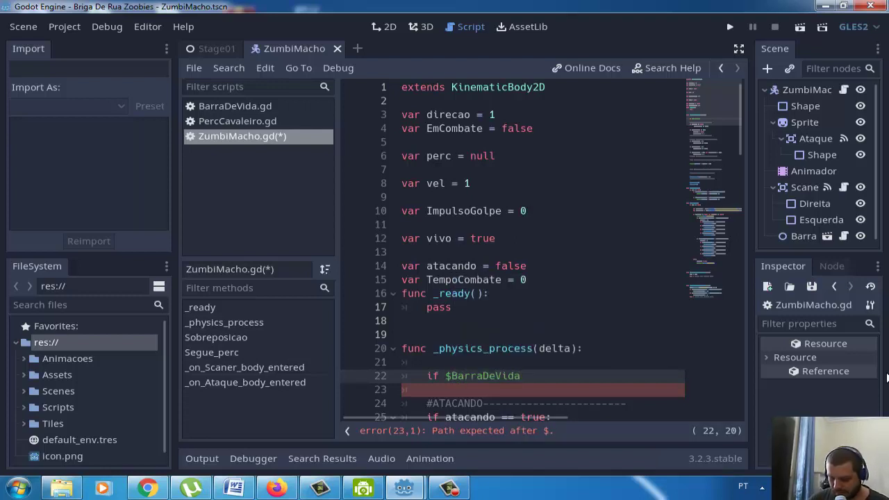
{"action": "type", "text": "."}
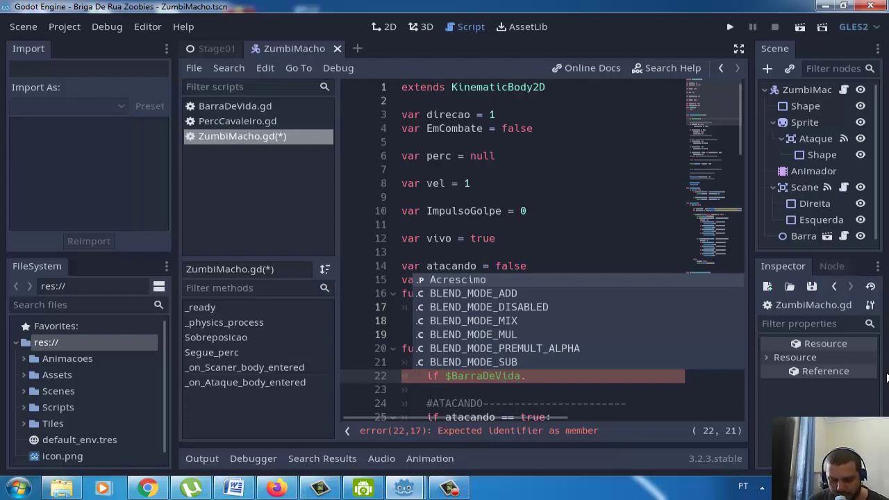
{"action": "type", "text": "a"}
{"action": "key", "text": "BackSpace"}
{"action": "type", "text": "Da"}
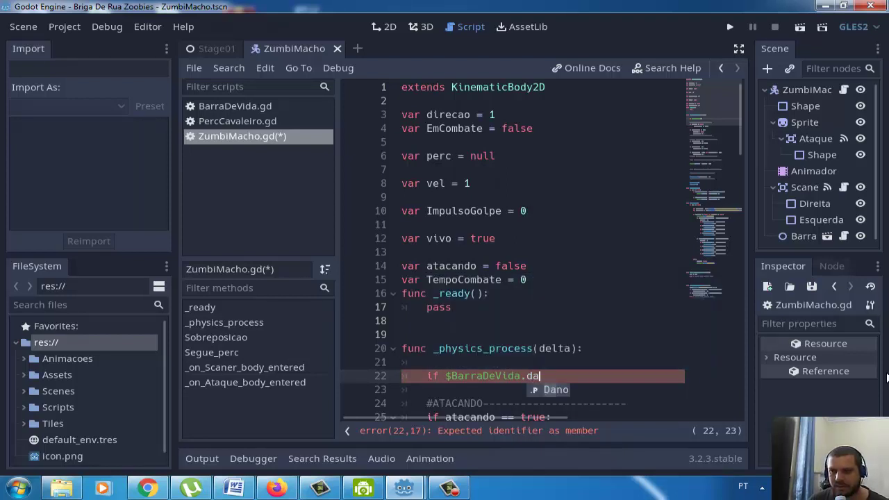
{"action": "type", "text": "no == "}
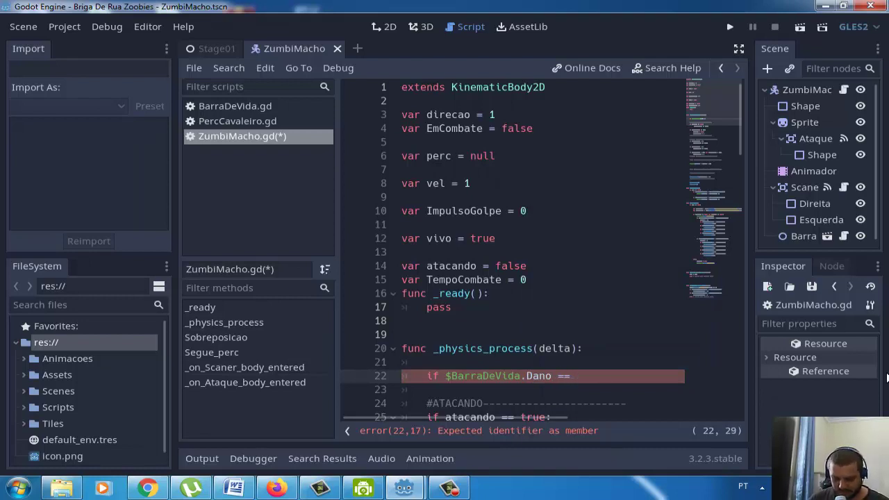
{"action": "type", "text": "$"}
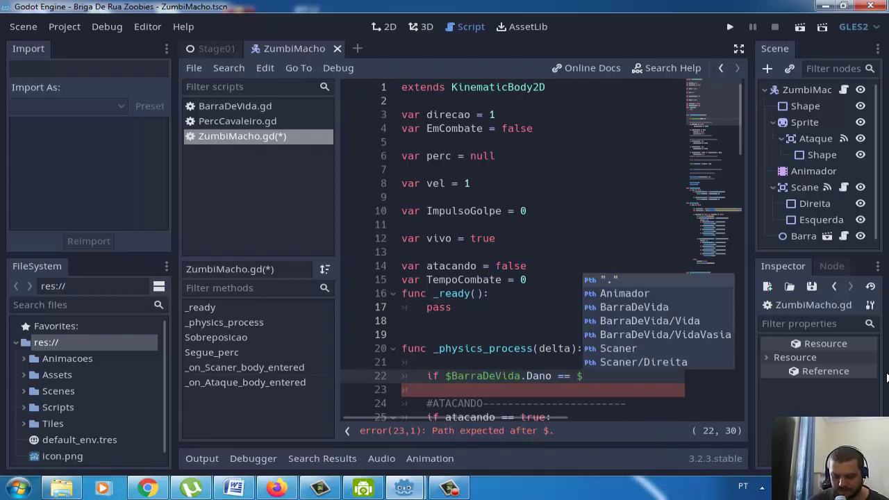
{"action": "type", "text": "barr"}
{"action": "key", "text": "Return"}
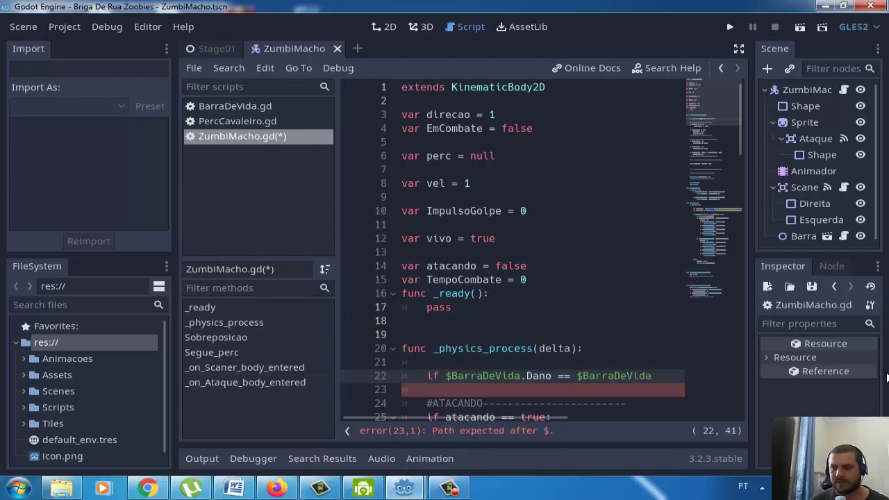
{"action": "type", "text": "."}
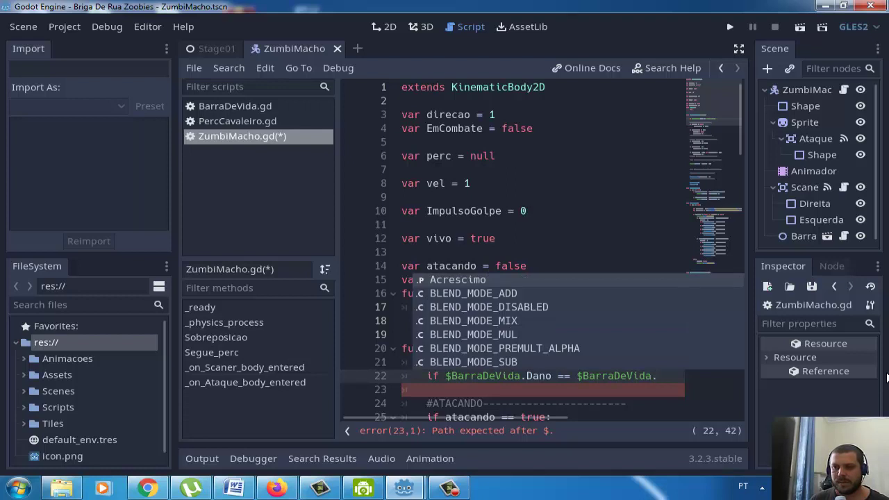
{"action": "type", "text": "vo"}
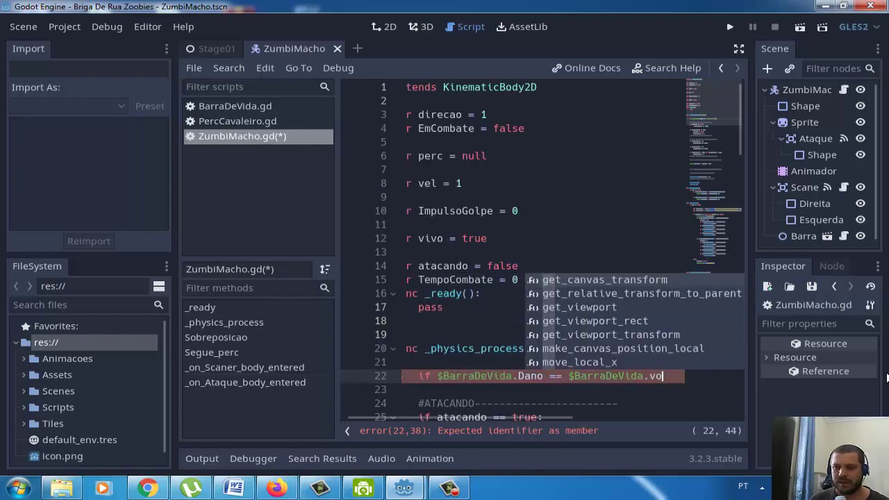
{"action": "key", "text": "BackSpace"}
{"action": "type", "text": "i"}
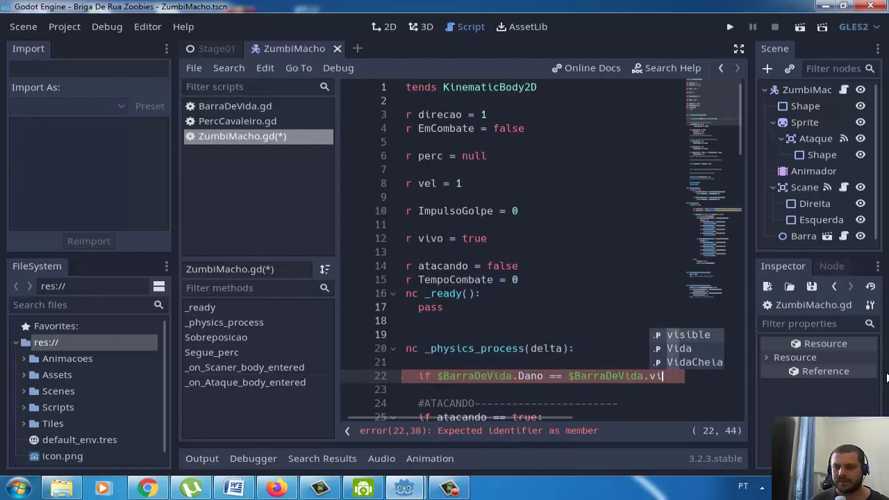
{"action": "key", "text": "Down"}
{"action": "key", "text": "Down"}
{"action": "key", "text": "Return"}
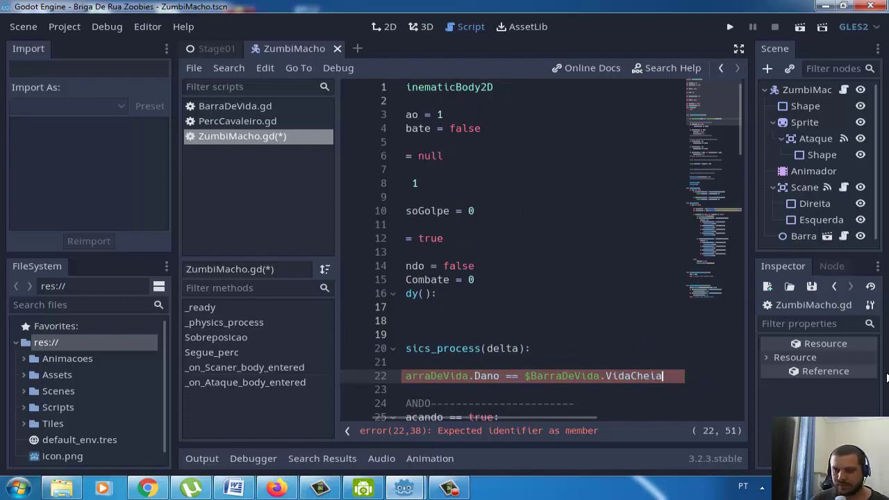
{"action": "type", "text": ":"}
{"action": "key", "text": "Return"}
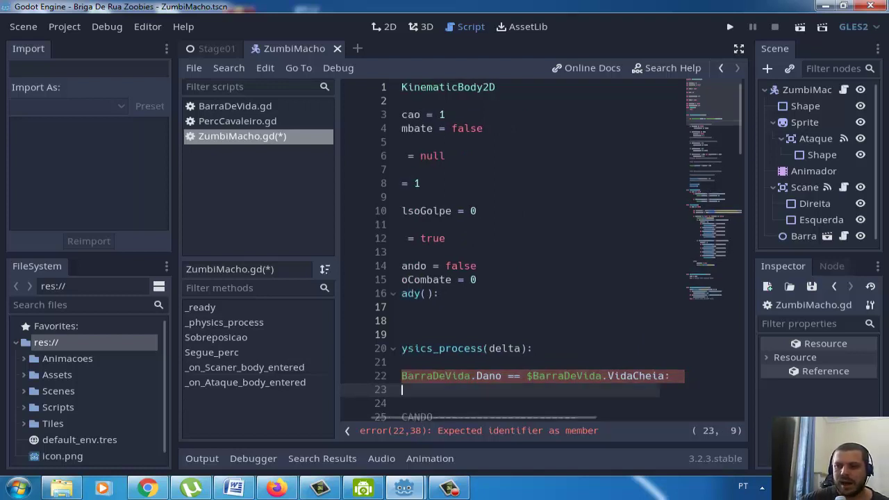
Step: Write `vivo = false` under the BarraDeVida condition, then scroll down to review the script
{"action": "scroll", "coordinate": [596, 239], "scroll_direction": "down", "scroll_amount": 1}
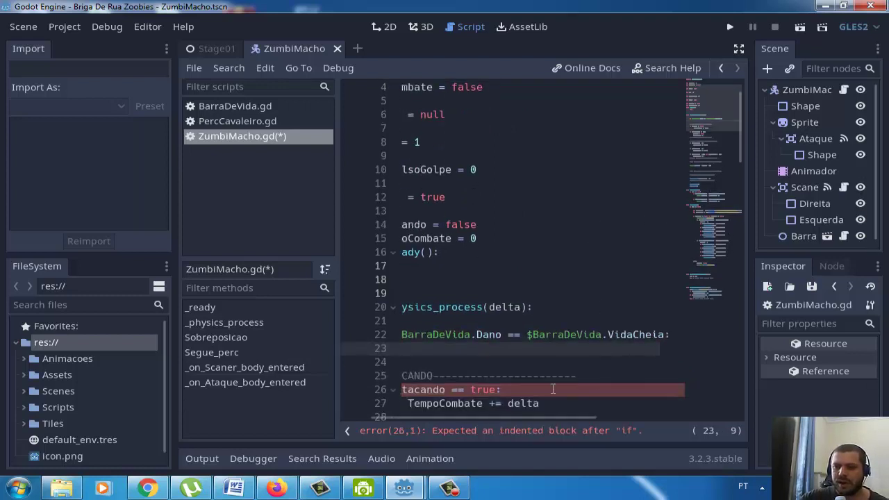
{"action": "left_click_drag", "start_coordinate": [516, 418], "coordinate": [490, 418]}
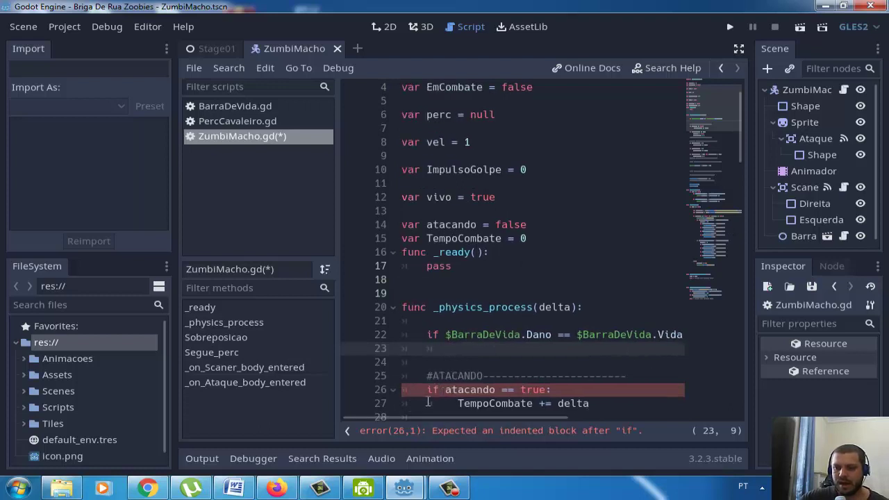
{"action": "type", "text": "mr"}
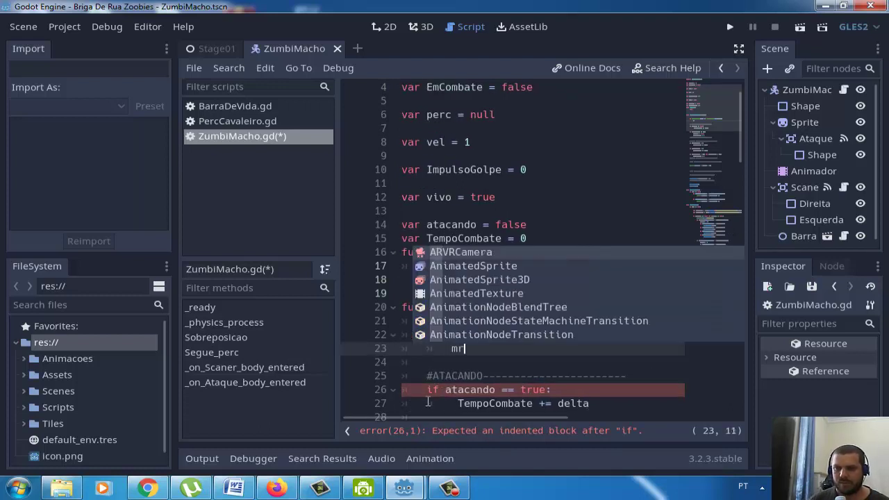
{"action": "key", "text": "BackSpace"}
{"action": "key", "text": "BackSpace"}
{"action": "type", "text": "viv"}
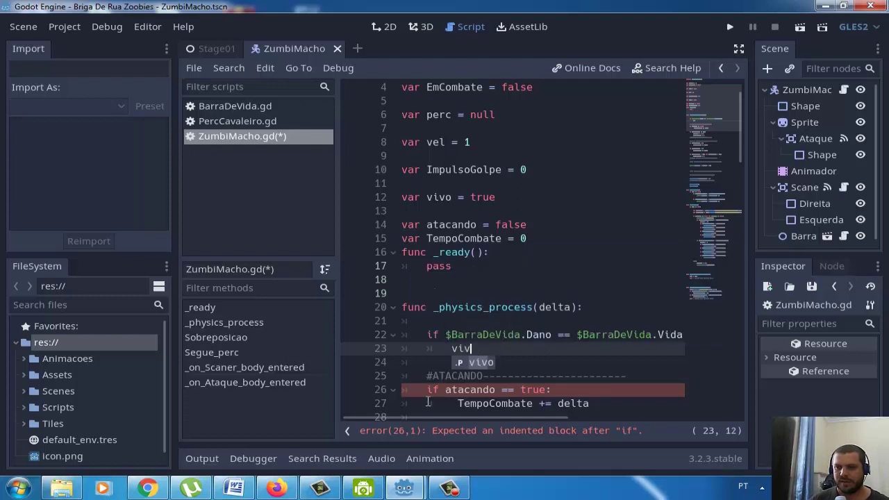
{"action": "type", "text": "o"}
{"action": "key", "text": "BackSpace"}
{"action": "key", "text": "BackSpace"}
{"action": "key", "text": "BackSpace"}
{"action": "type", "text": "vi"}
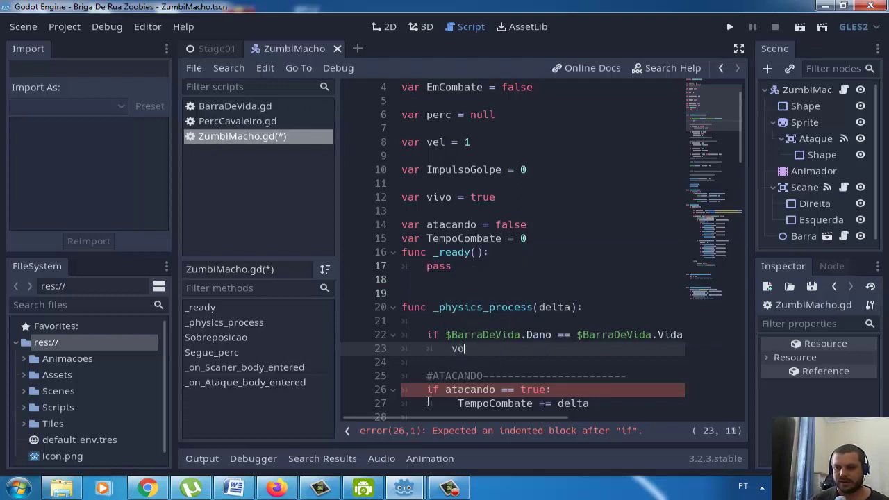
{"action": "type", "text": "vo "}
{"action": "type", "text": "= fal"}
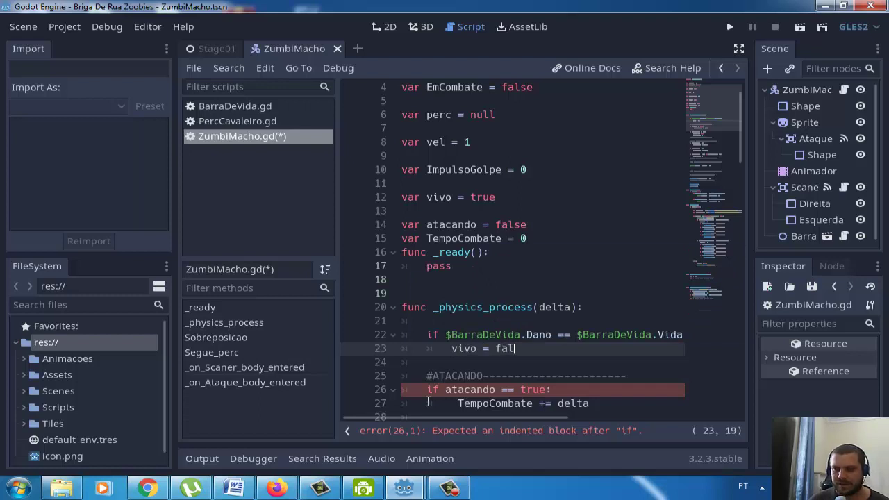
{"action": "type", "text": "se"}
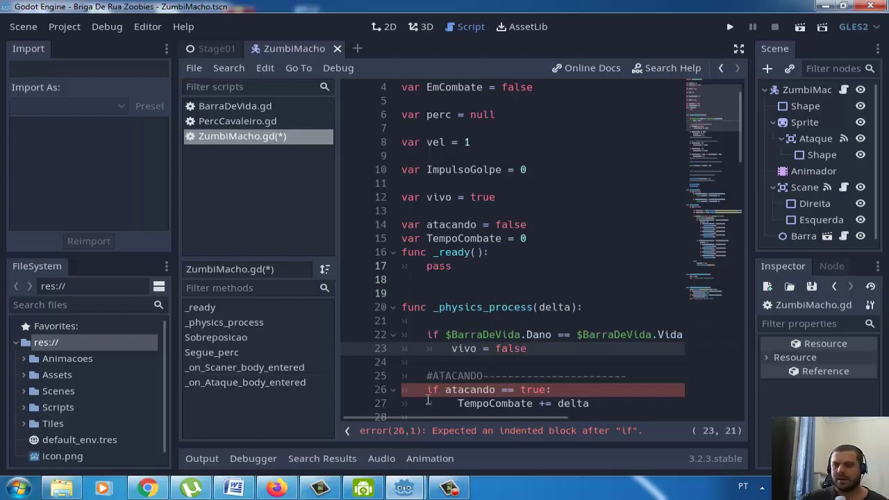
{"action": "scroll", "coordinate": [454, 339], "scroll_direction": "down", "scroll_amount": 1}
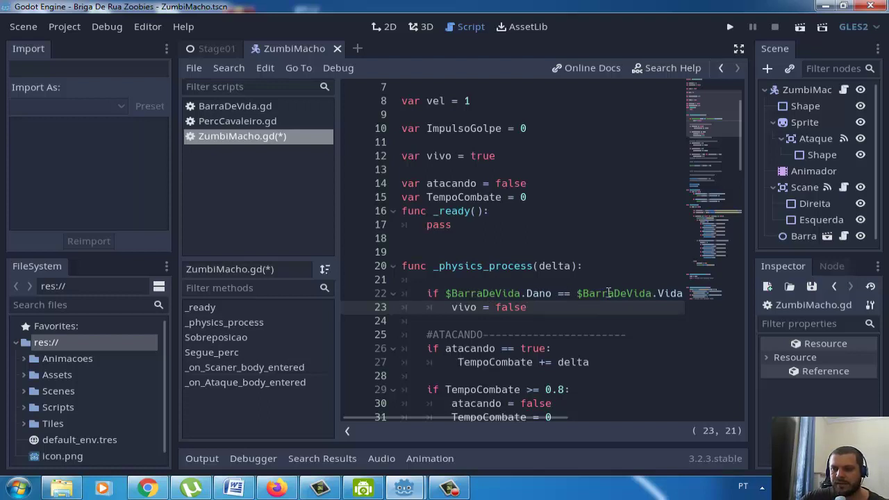
{"action": "scroll", "coordinate": [524, 292], "scroll_direction": "down", "scroll_amount": 2}
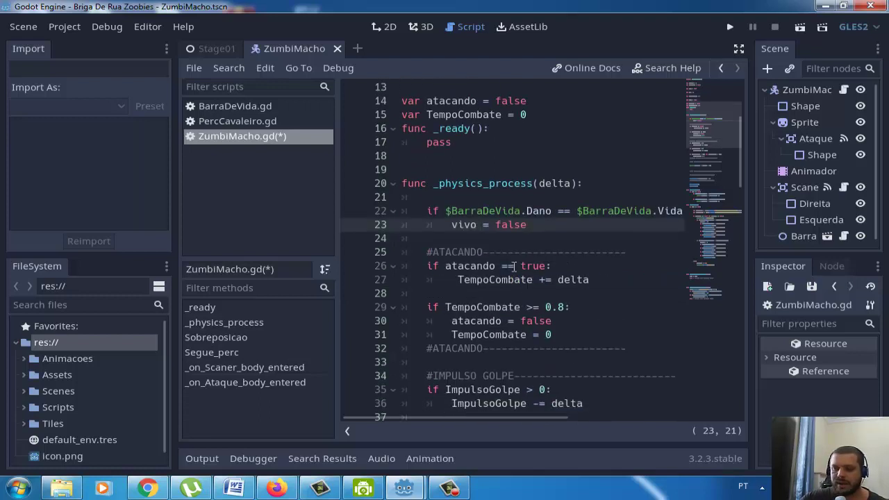
{"action": "scroll", "coordinate": [513, 266], "scroll_direction": "down", "scroll_amount": 1}
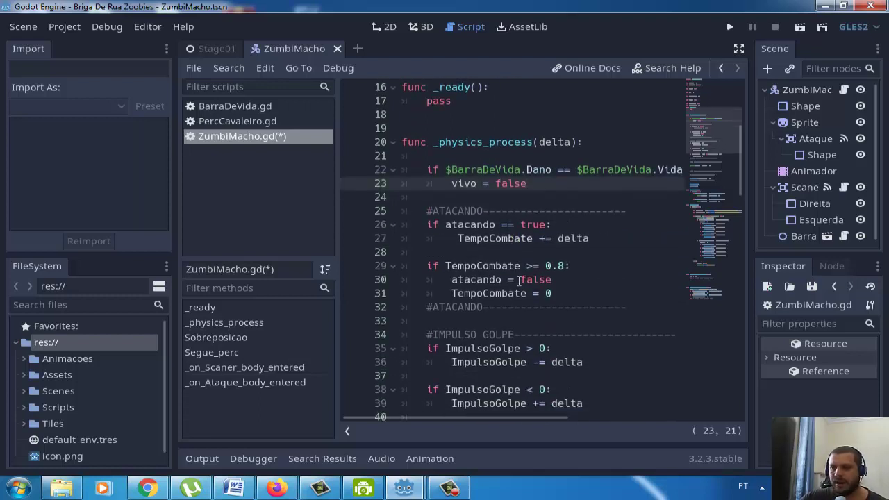
Step: Add `var TempoMorte = 0` on a new line below `var vivo = true`
{"action": "scroll", "coordinate": [518, 280], "scroll_direction": "up", "scroll_amount": 4}
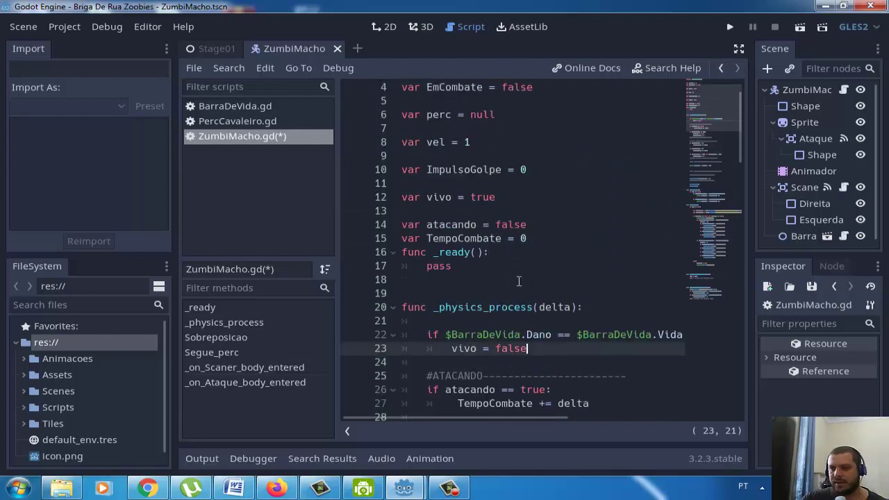
{"action": "left_click", "coordinate": [449, 207]}
{"action": "left_click", "coordinate": [470, 214]}
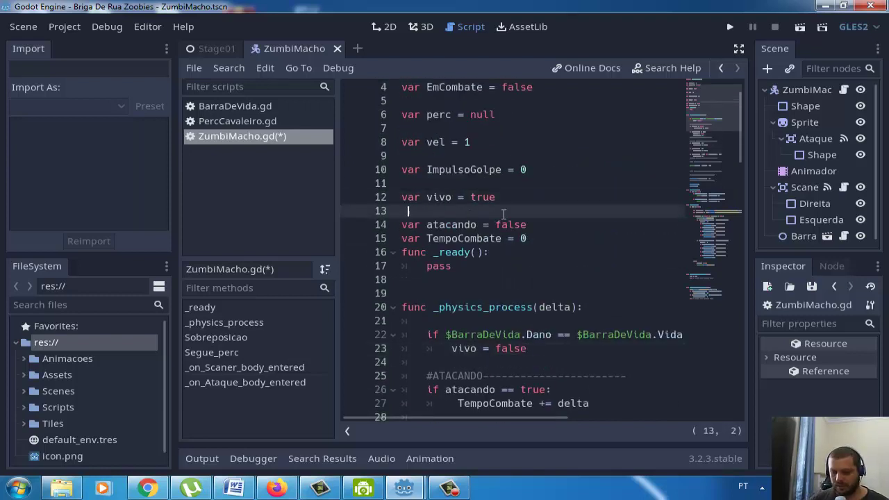
{"action": "key", "text": "Return"}
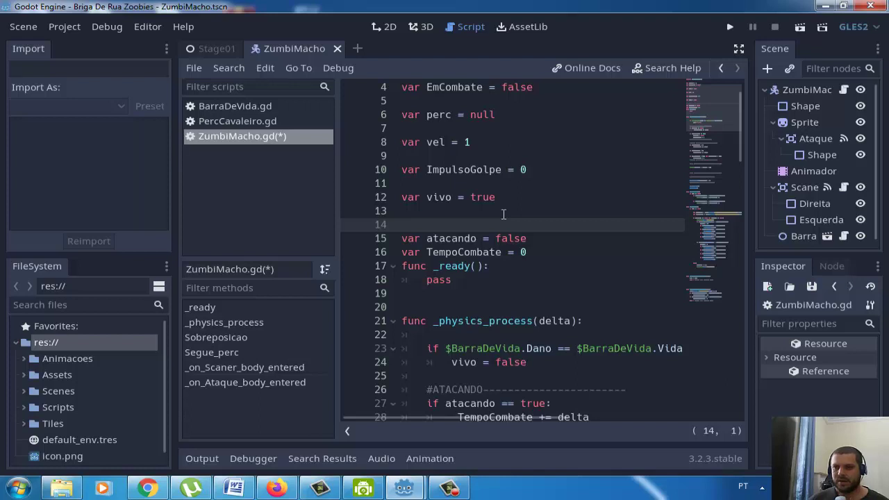
{"action": "key", "text": "BackSpace"}
{"action": "key", "text": "Return"}
{"action": "key", "text": "Return"}
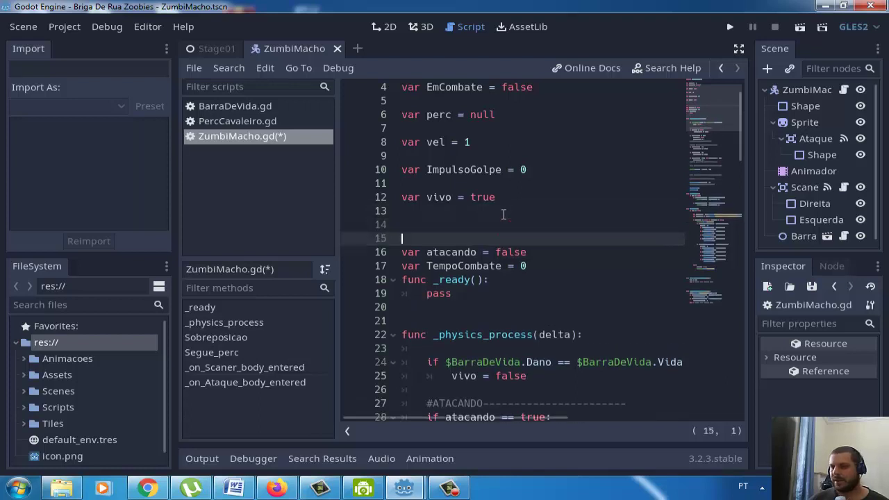
{"action": "key", "text": "Up"}
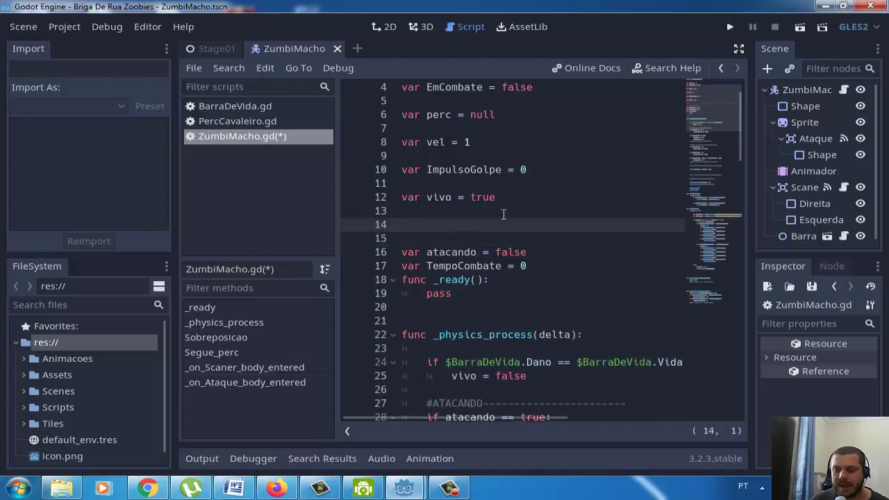
{"action": "type", "text": "T"}
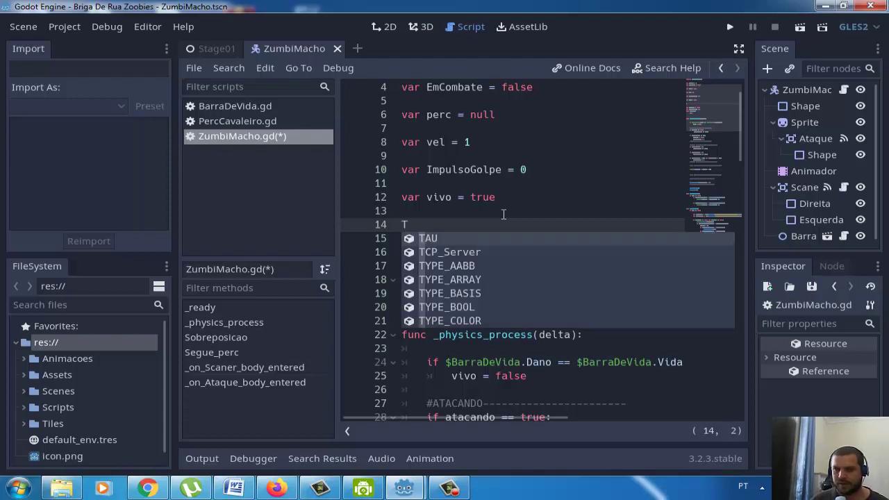
{"action": "key", "text": "BackSpace"}
{"action": "type", "text": "var "}
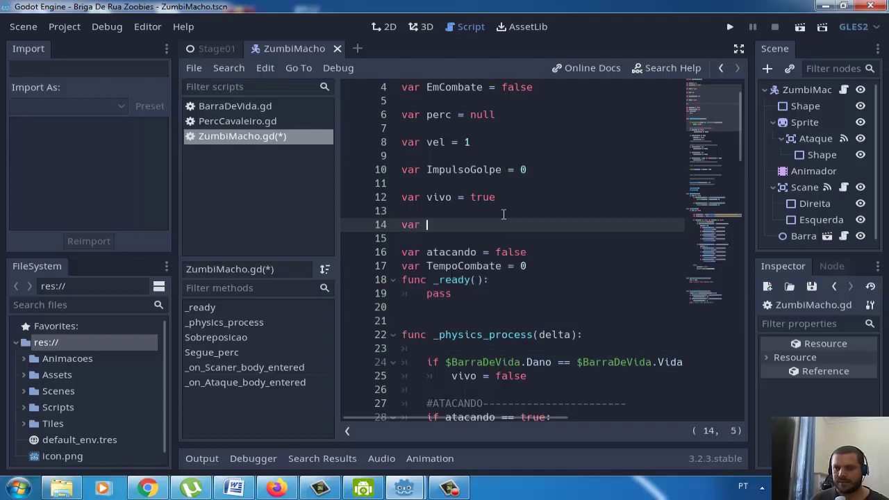
{"action": "type", "text": "TempoB"}
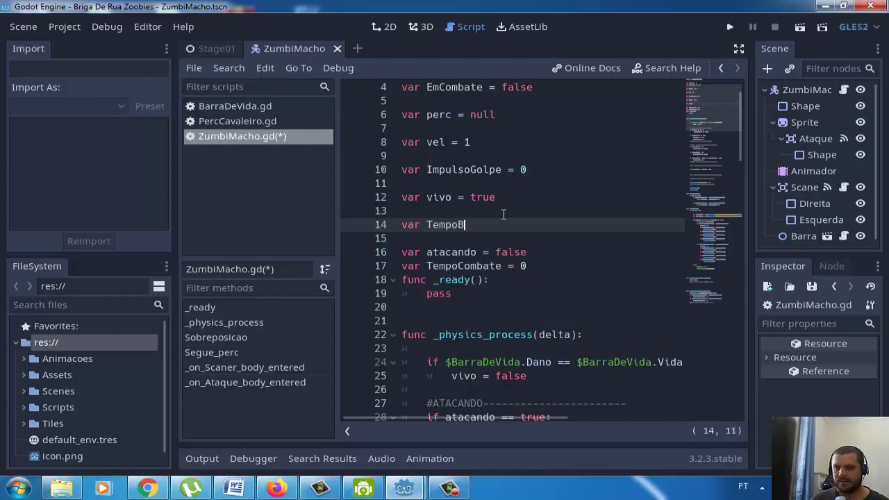
{"action": "key", "text": "BackSpace"}
{"action": "type", "text": "N"}
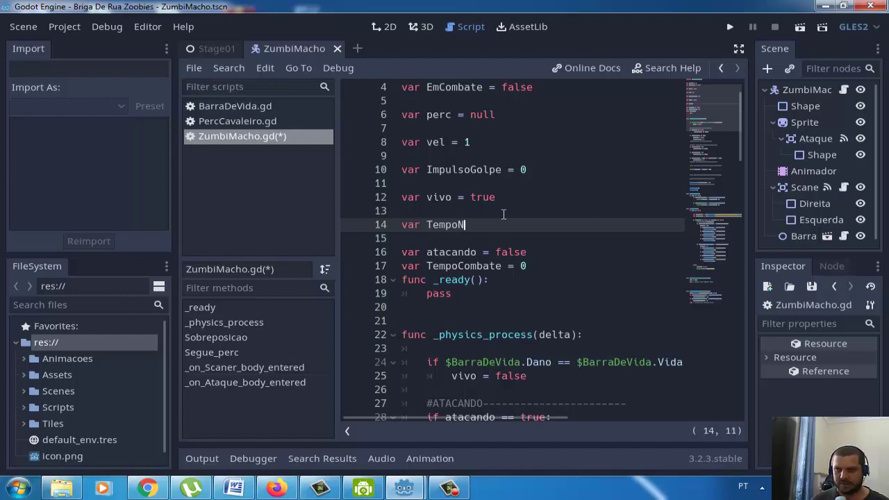
{"action": "key", "text": "BackSpace"}
{"action": "type", "text": "Mort"}
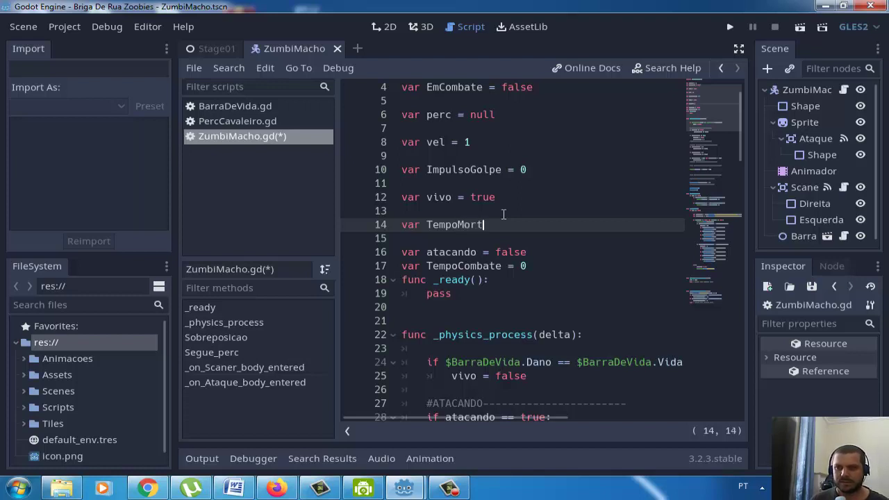
{"action": "type", "text": "e = "}
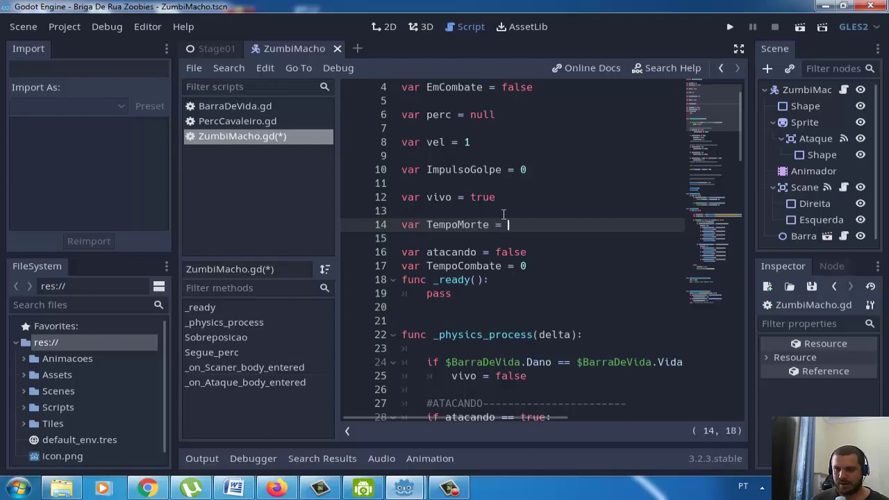
{"action": "type", "text": "0"}
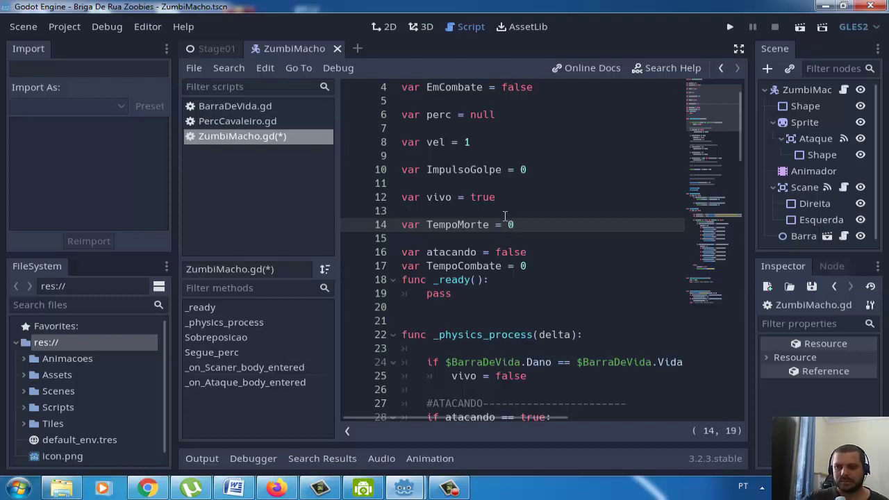
{"action": "scroll", "coordinate": [509, 224], "scroll_direction": "down", "scroll_amount": 2}
Step: Add an `if vivo == false:` condition below the death check
{"action": "left_click", "coordinate": [550, 295]}
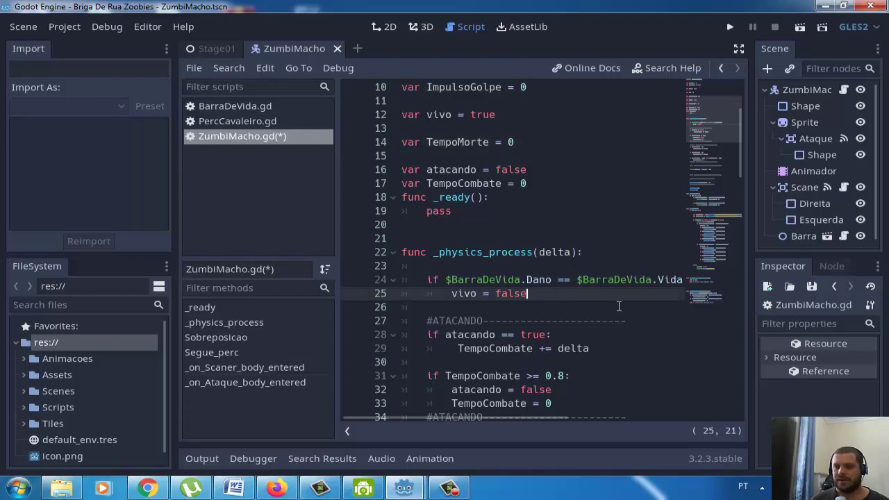
{"action": "key", "text": "Down"}
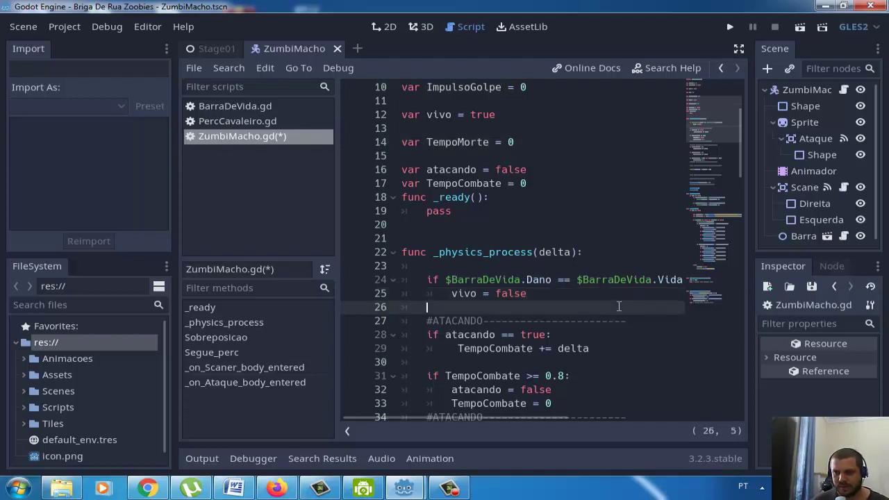
{"action": "key", "text": "Return"}
{"action": "key", "text": "Return"}
{"action": "key", "text": "Up"}
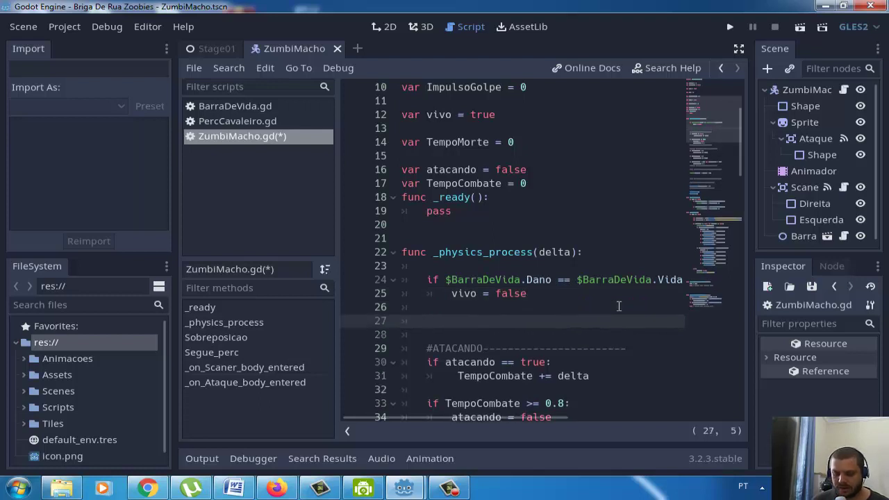
{"action": "type", "text": "if vivo"}
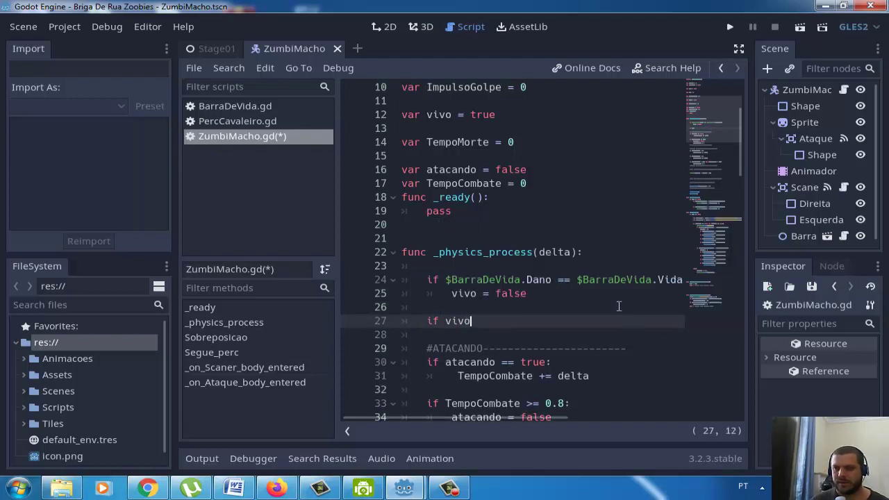
{"action": "key", "text": "BackSpace"}
{"action": "key", "text": "BackSpace"}
{"action": "key", "text": "BackSpace"}
{"action": "type", "text": "v"}
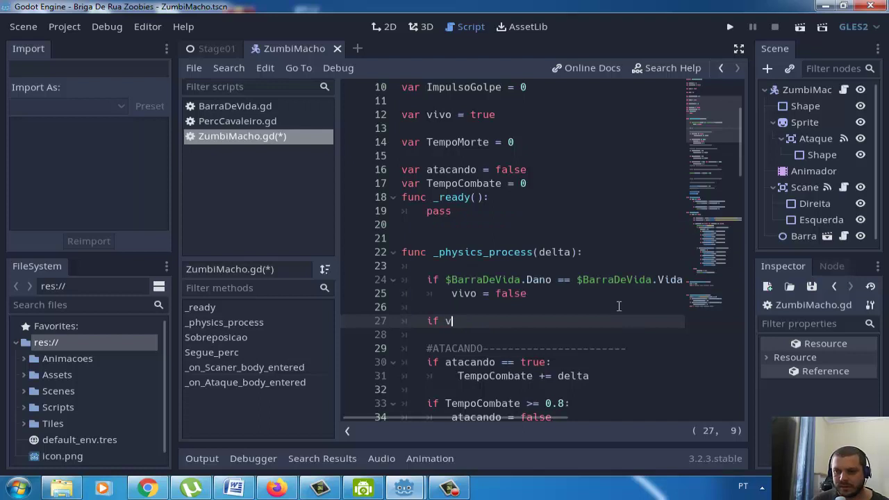
{"action": "type", "text": "i"}
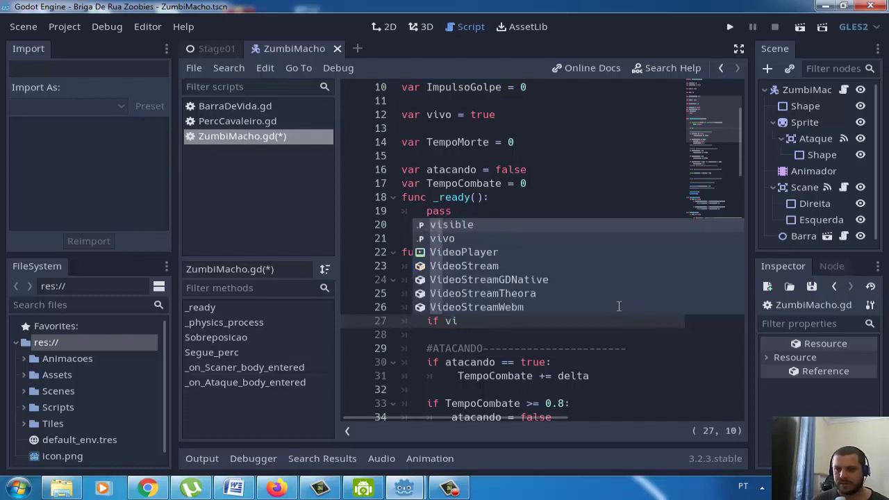
{"action": "key", "text": "Down"}
{"action": "key", "text": "Return"}
{"action": "type", "text": "=="}
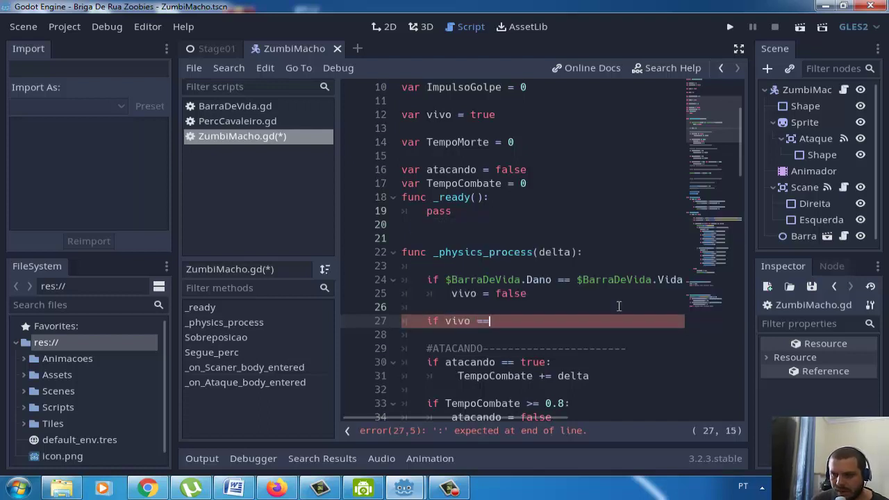
{"action": "type", "text": " fal"}
{"action": "key", "text": "Return"}
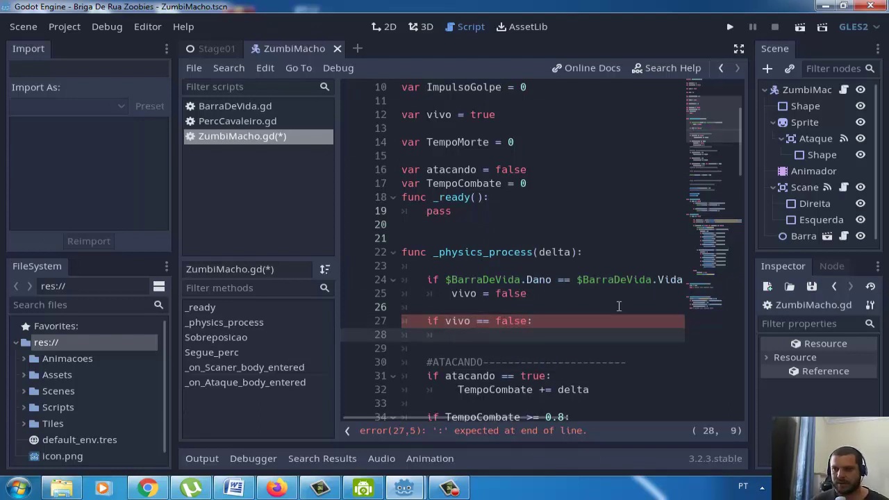
Step: Inside it, write `TempoMorte += delta` using autocomplete
{"action": "type", "text": "tem"}
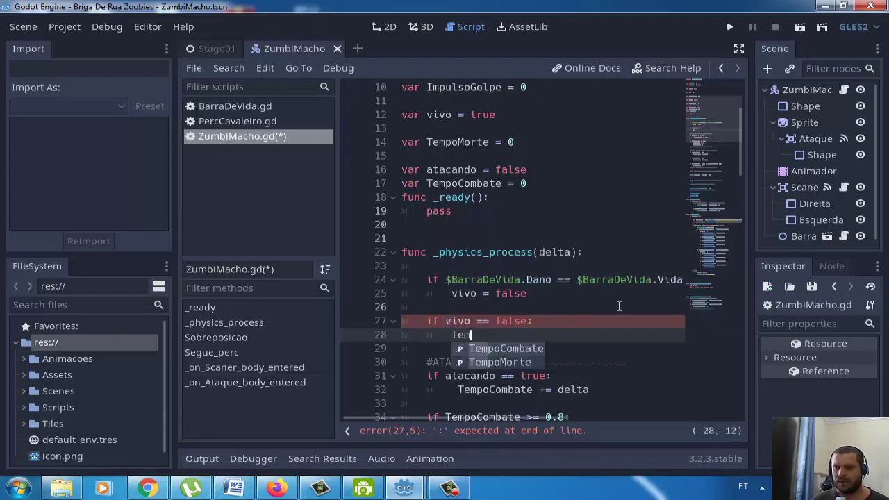
{"action": "key", "text": "Down"}
{"action": "key", "text": "Return"}
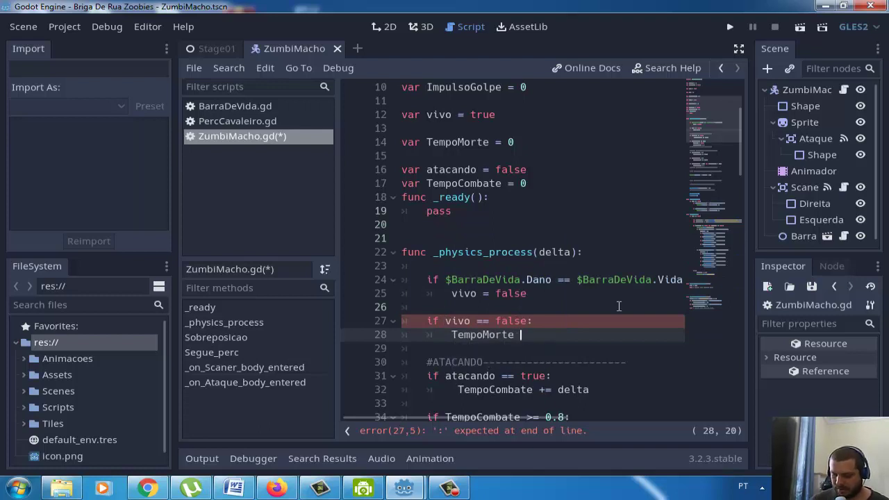
{"action": "type", "text": "+= "}
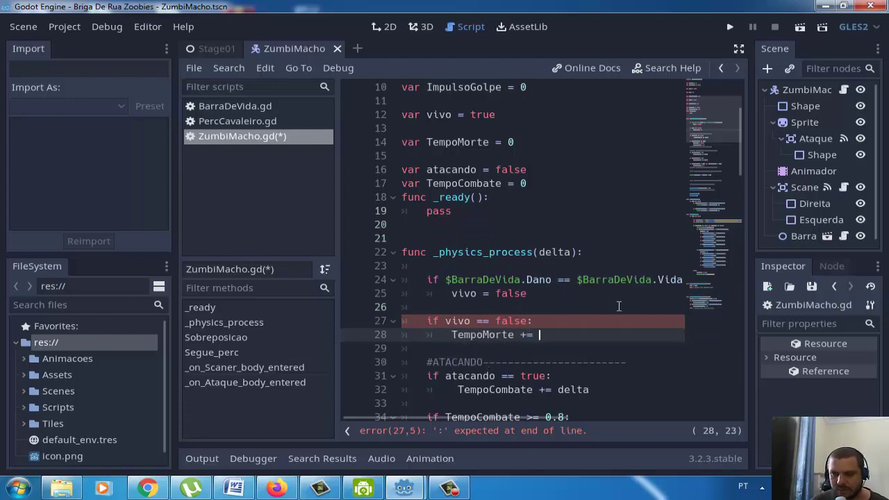
{"action": "type", "text": "del"}
{"action": "key", "text": "Return"}
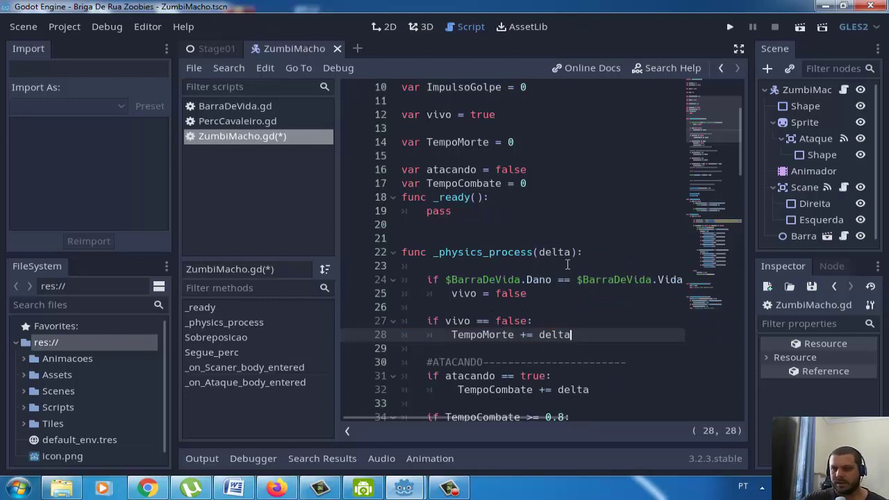
{"action": "scroll", "coordinate": [573, 259], "scroll_direction": "down", "scroll_amount": 3}
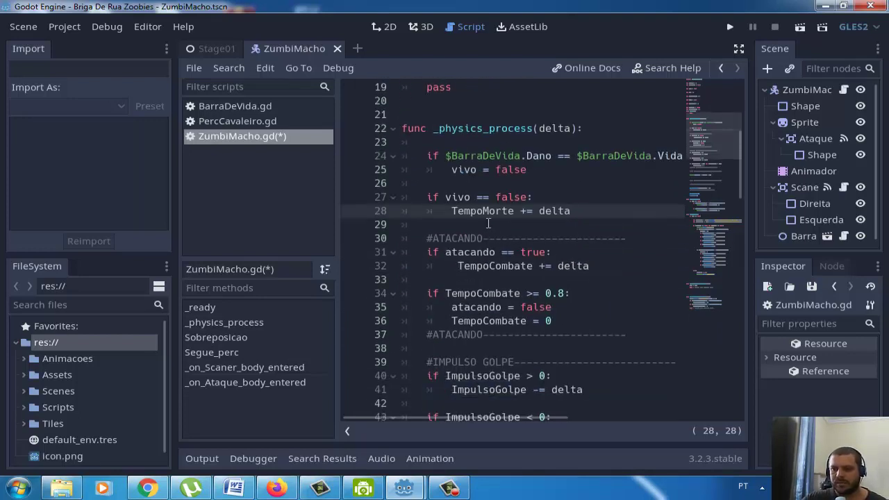
{"action": "scroll", "coordinate": [488, 223], "scroll_direction": "down", "scroll_amount": 3}
{"action": "scroll", "coordinate": [488, 223], "scroll_direction": "down", "scroll_amount": 3}
{"action": "scroll", "coordinate": [489, 223], "scroll_direction": "down", "scroll_amount": 3}
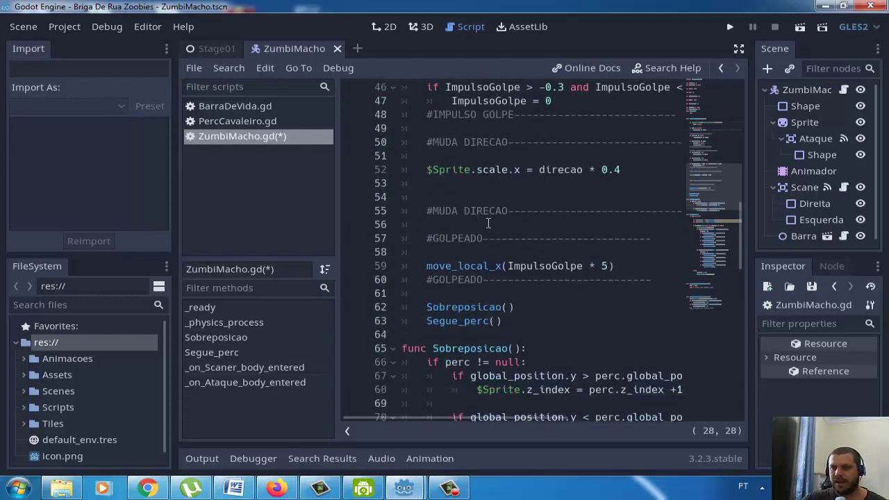
{"action": "scroll", "coordinate": [488, 223], "scroll_direction": "down", "scroll_amount": 2}
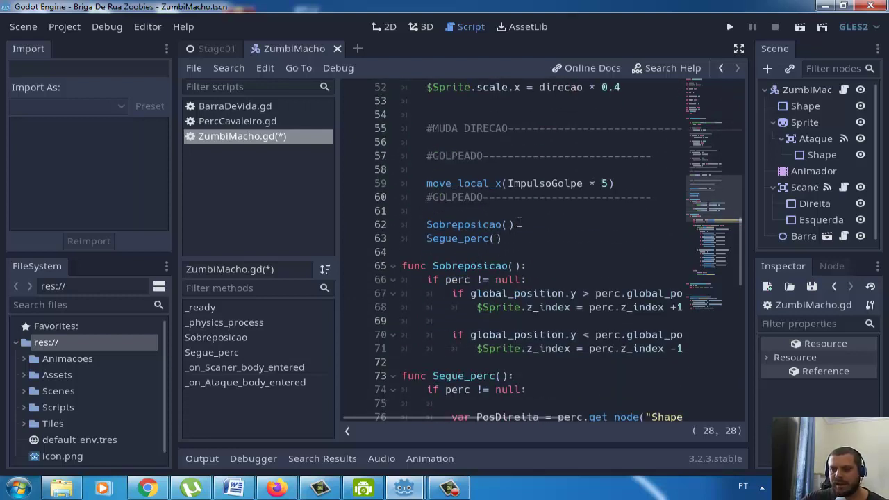
{"action": "scroll", "coordinate": [518, 222], "scroll_direction": "down", "scroll_amount": 3}
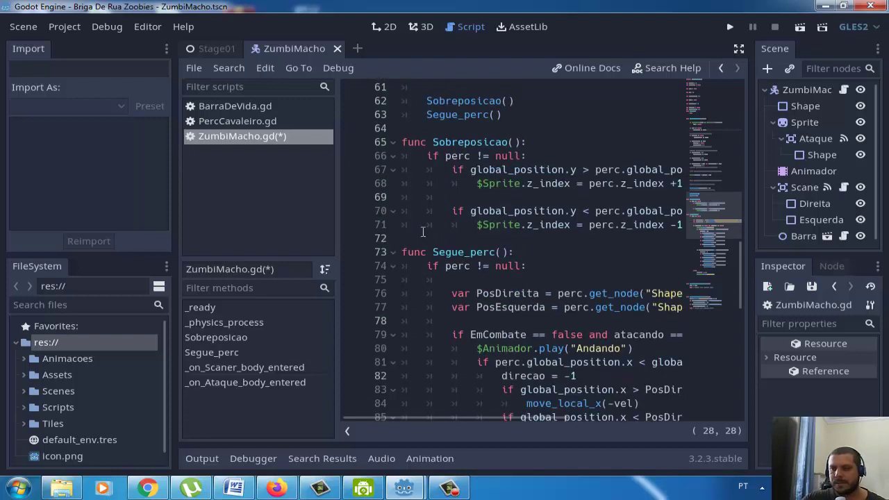
{"action": "scroll", "coordinate": [479, 271], "scroll_direction": "down", "scroll_amount": 3}
{"action": "scroll", "coordinate": [478, 271], "scroll_direction": "down", "scroll_amount": 3}
{"action": "scroll", "coordinate": [478, 271], "scroll_direction": "down", "scroll_amount": 2}
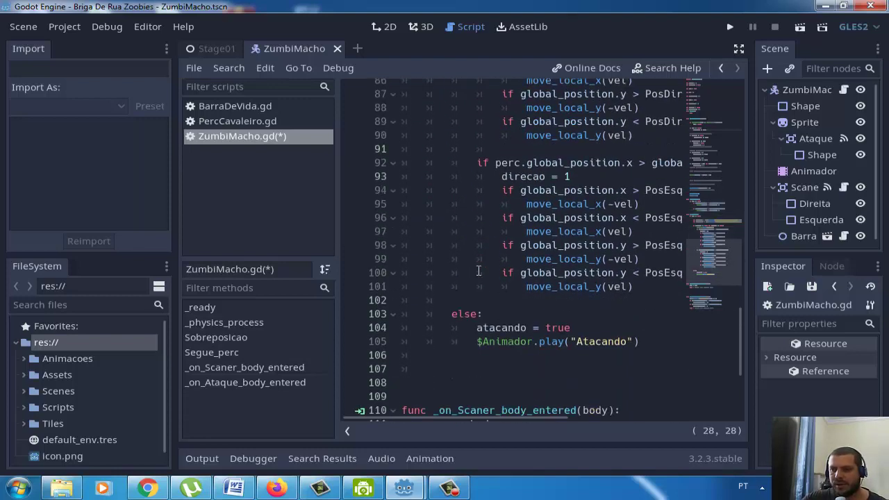
{"action": "scroll", "coordinate": [479, 271], "scroll_direction": "down", "scroll_amount": 3}
{"action": "scroll", "coordinate": [479, 271], "scroll_direction": "up", "scroll_amount": 3}
{"action": "scroll", "coordinate": [478, 271], "scroll_direction": "up", "scroll_amount": 4}
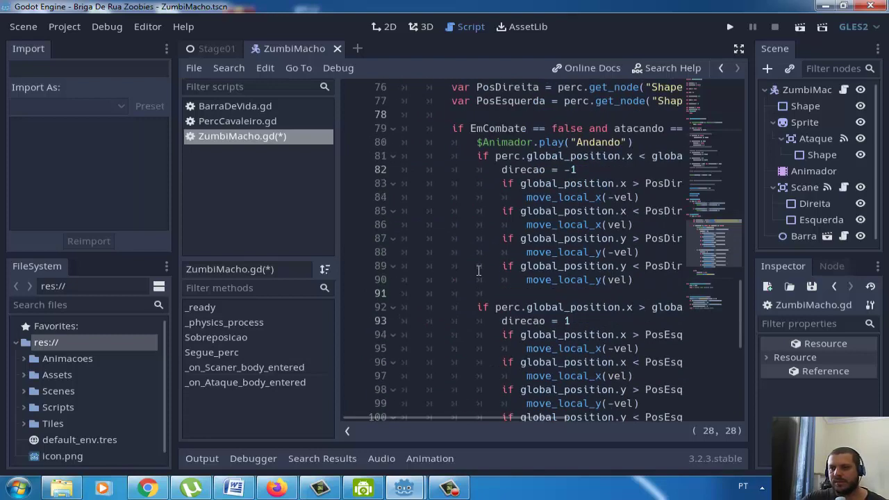
{"action": "scroll", "coordinate": [479, 271], "scroll_direction": "up", "scroll_amount": 2}
{"action": "scroll", "coordinate": [489, 259], "scroll_direction": "down", "scroll_amount": 3}
{"action": "scroll", "coordinate": [488, 258], "scroll_direction": "down", "scroll_amount": 4}
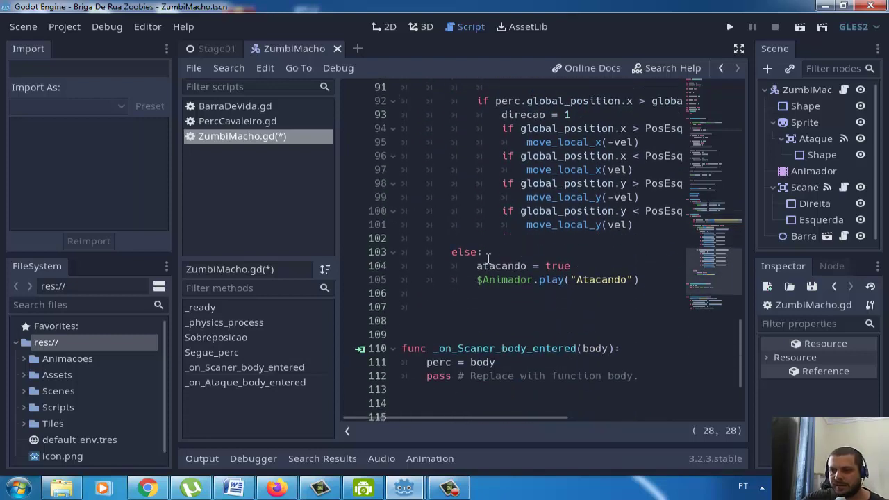
{"action": "scroll", "coordinate": [489, 259], "scroll_direction": "down", "scroll_amount": 2}
{"action": "scroll", "coordinate": [488, 258], "scroll_direction": "down", "scroll_amount": 2}
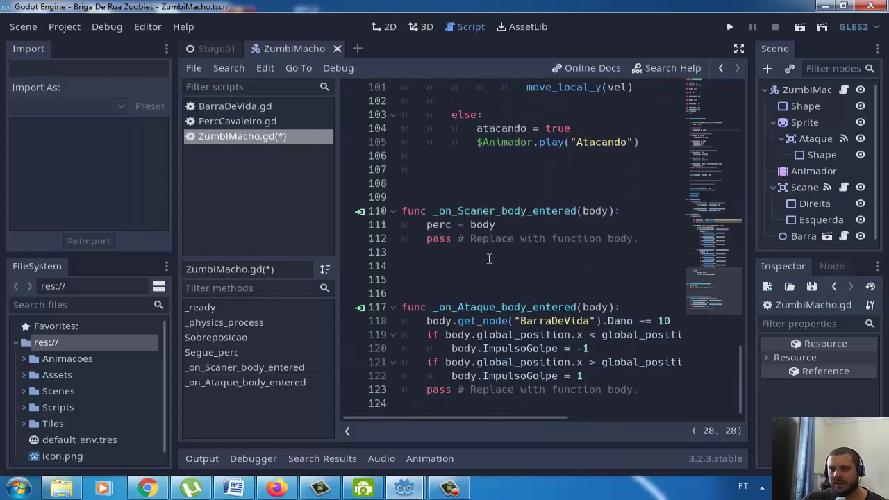
{"action": "scroll", "coordinate": [488, 258], "scroll_direction": "up", "scroll_amount": 7}
{"action": "scroll", "coordinate": [488, 258], "scroll_direction": "up", "scroll_amount": 2}
{"action": "scroll", "coordinate": [488, 259], "scroll_direction": "up", "scroll_amount": 3}
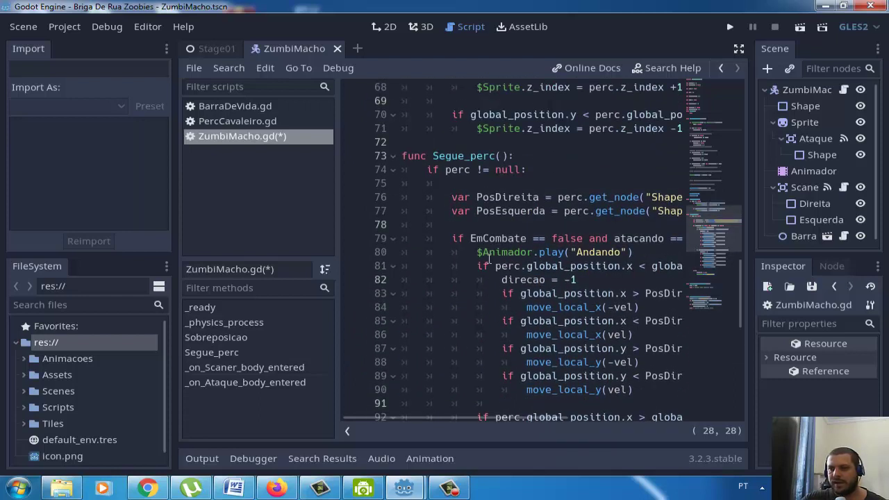
{"action": "scroll", "coordinate": [488, 259], "scroll_direction": "up", "scroll_amount": 1}
{"action": "scroll", "coordinate": [488, 259], "scroll_direction": "up", "scroll_amount": 1}
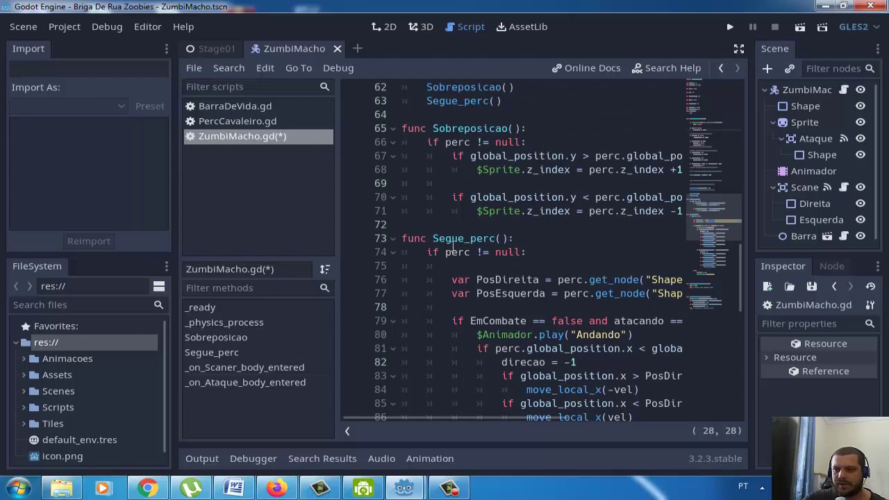
{"action": "scroll", "coordinate": [453, 244], "scroll_direction": "up", "scroll_amount": 1}
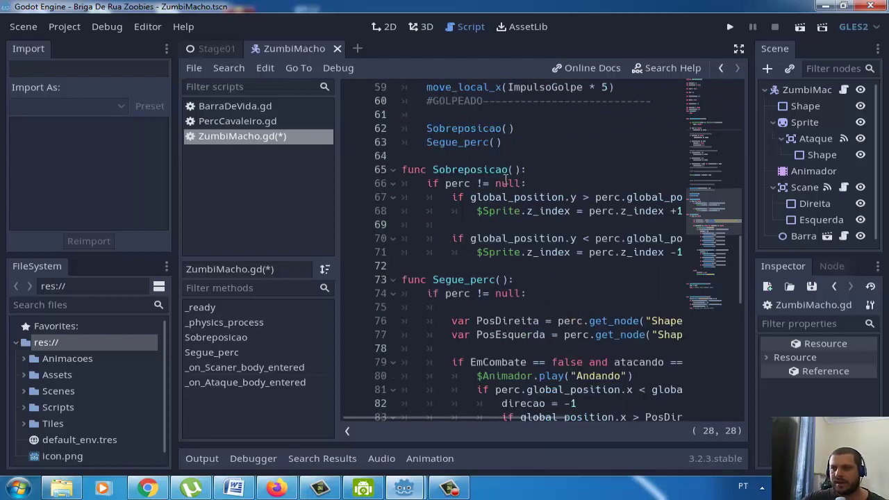
{"action": "scroll", "coordinate": [449, 281], "scroll_direction": "down", "scroll_amount": 2}
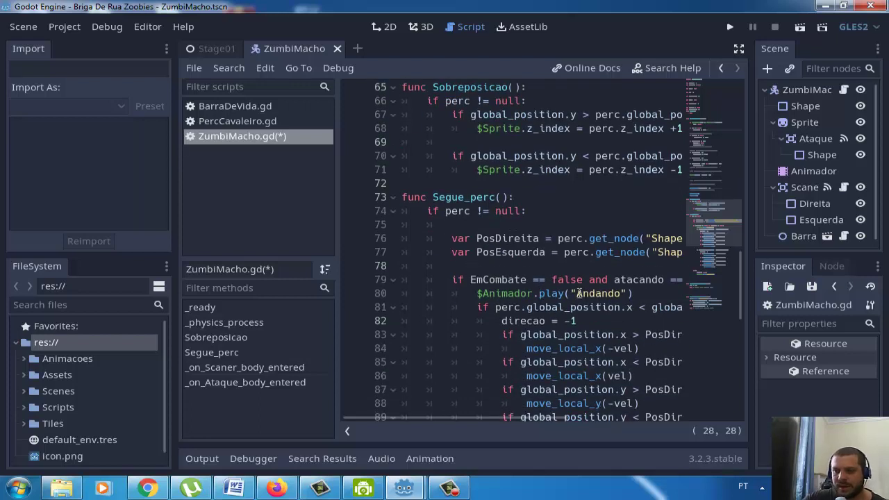
{"action": "scroll", "coordinate": [527, 266], "scroll_direction": "up", "scroll_amount": 1}
{"action": "scroll", "coordinate": [525, 265], "scroll_direction": "up", "scroll_amount": 1}
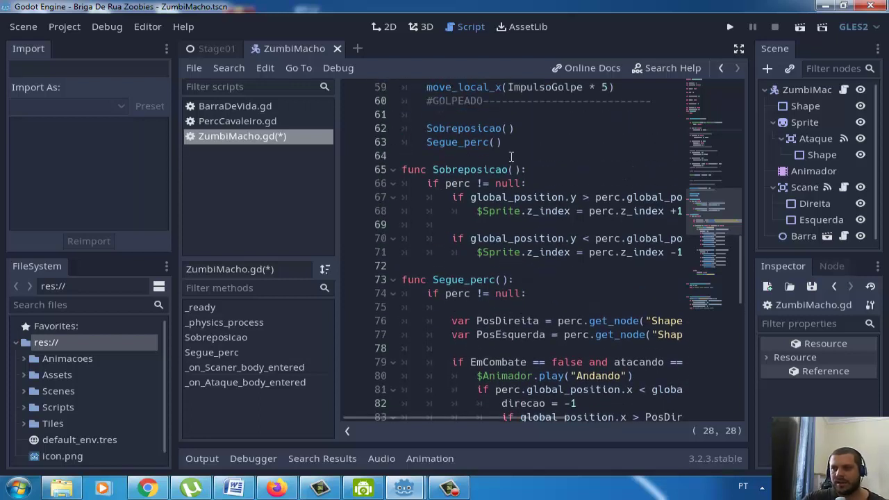
Step: Insert `if vivo == true:` after the Sobreposicao() call, with a blank line above it
{"action": "left_click", "coordinate": [525, 130]}
{"action": "key", "text": "Return"}
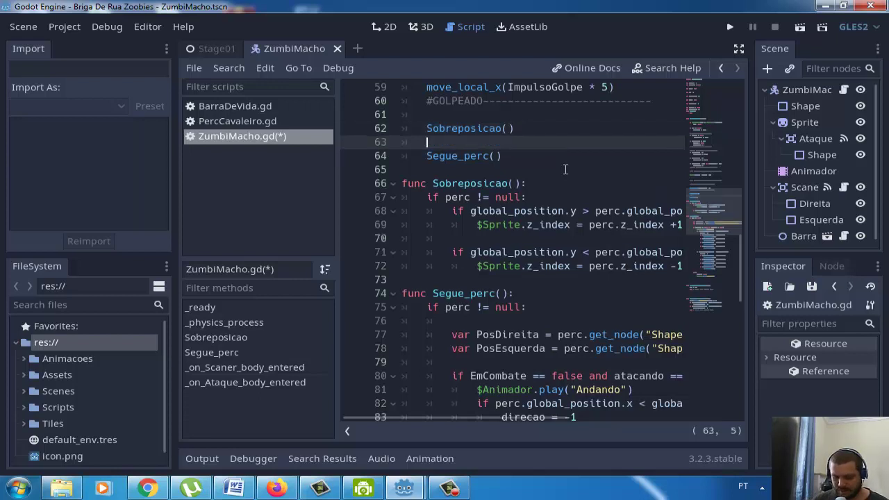
{"action": "type", "text": "if vi"}
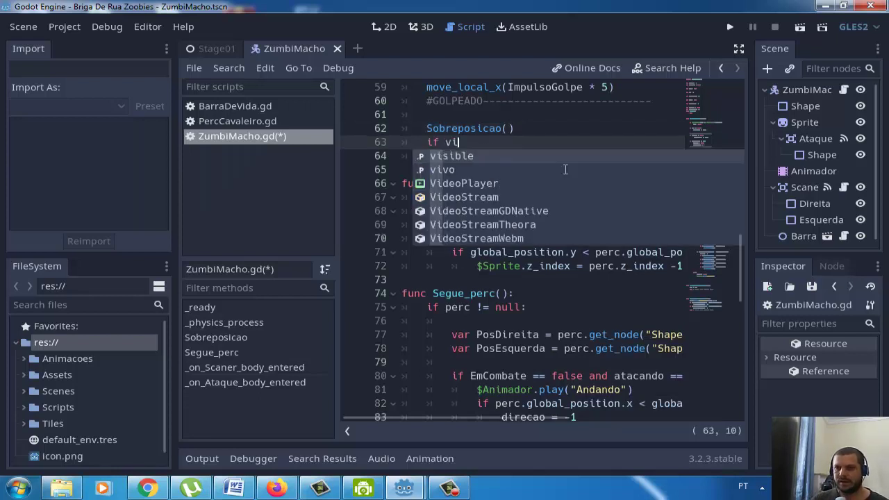
{"action": "type", "text": "vo == "}
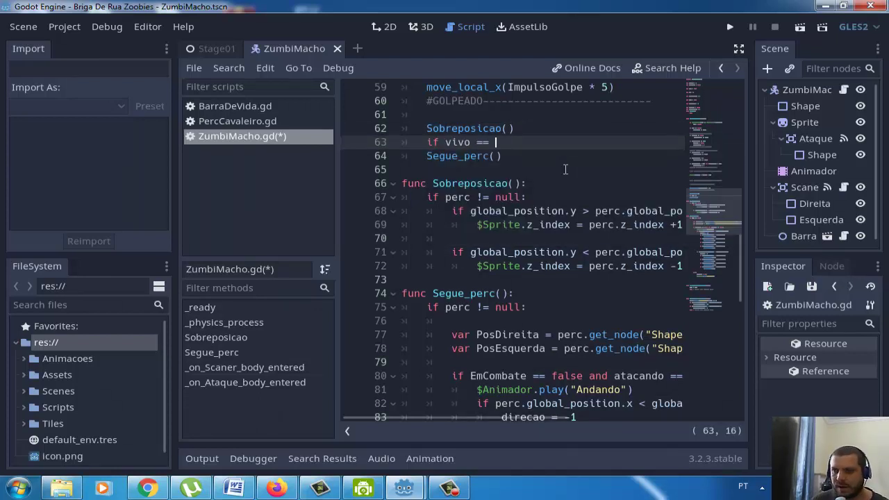
{"action": "type", "text": "true"}
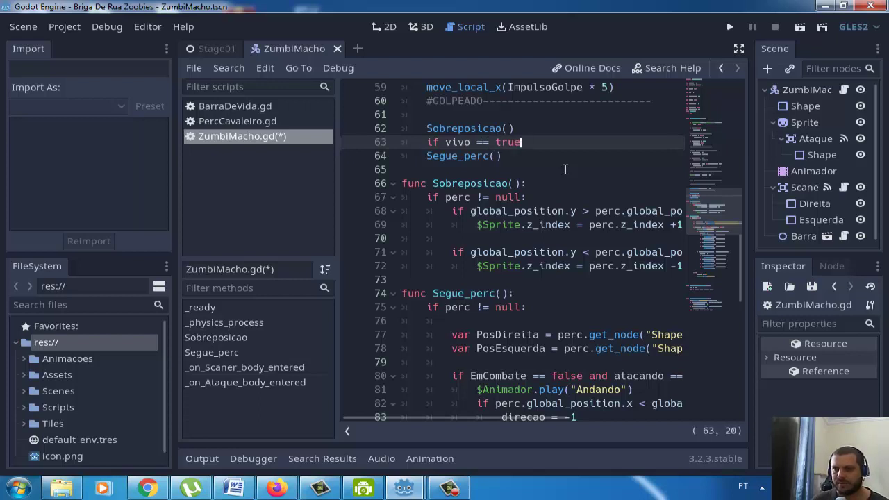
{"action": "type", "text": ":"}
{"action": "key", "text": "Return"}
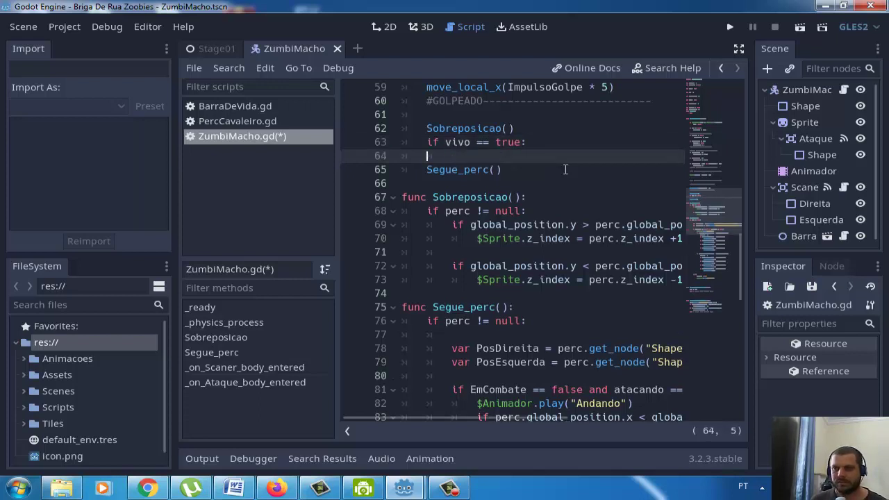
{"action": "key", "text": "Up"}
{"action": "key", "text": "Home"}
{"action": "key", "text": "Delete"}
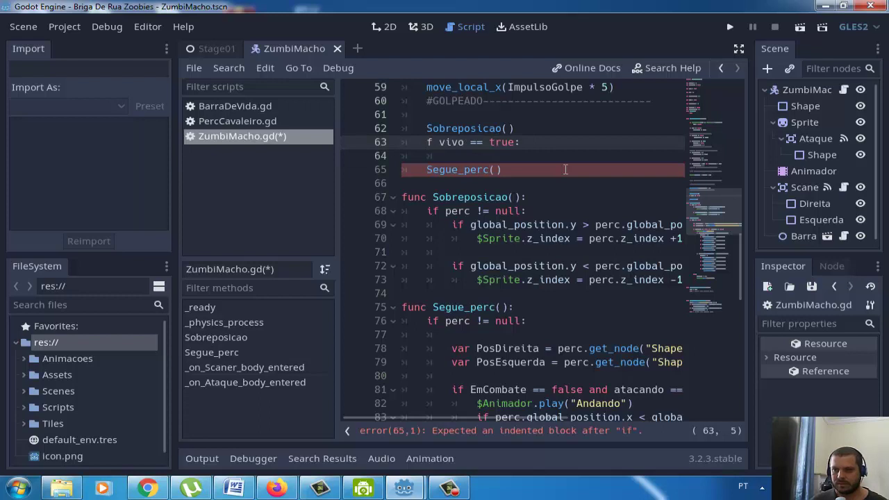
{"action": "type", "text": "i"}
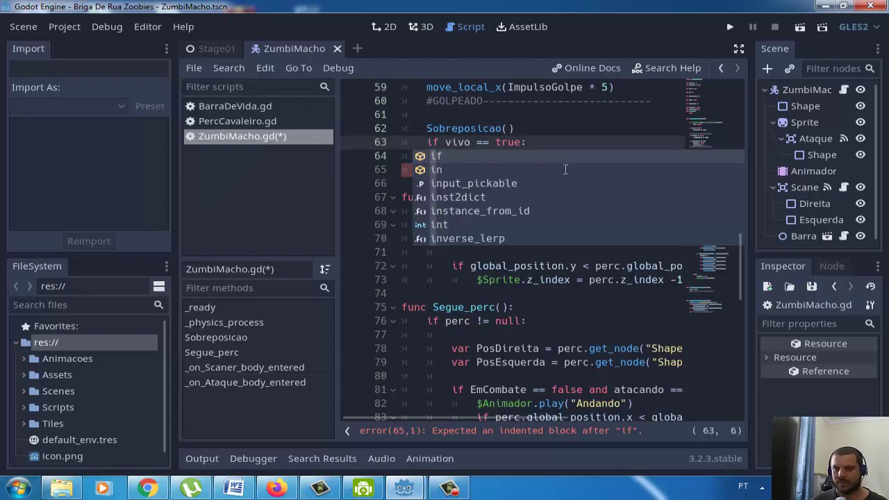
{"action": "key", "text": "Left"}
{"action": "key", "text": "Return"}
Step: Move the Segue_perc() call up into the `if vivo == true:` block
{"action": "left_click", "coordinate": [565, 169]}
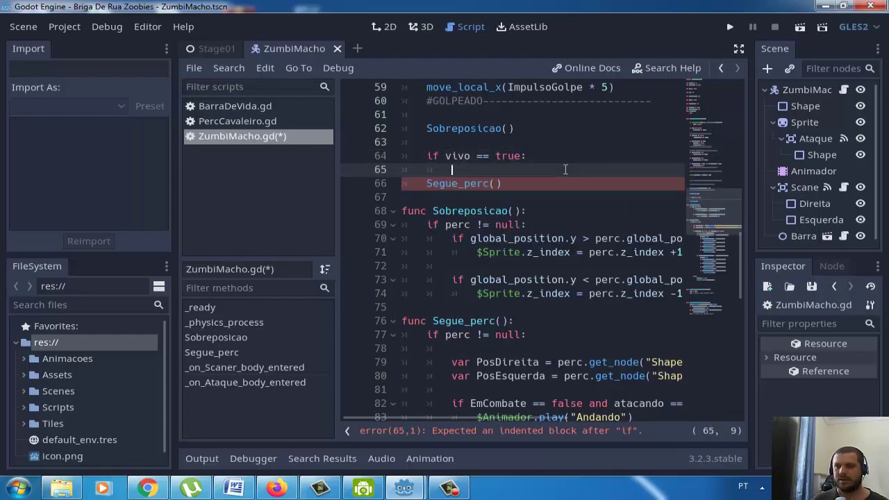
{"action": "key", "text": "Down"}
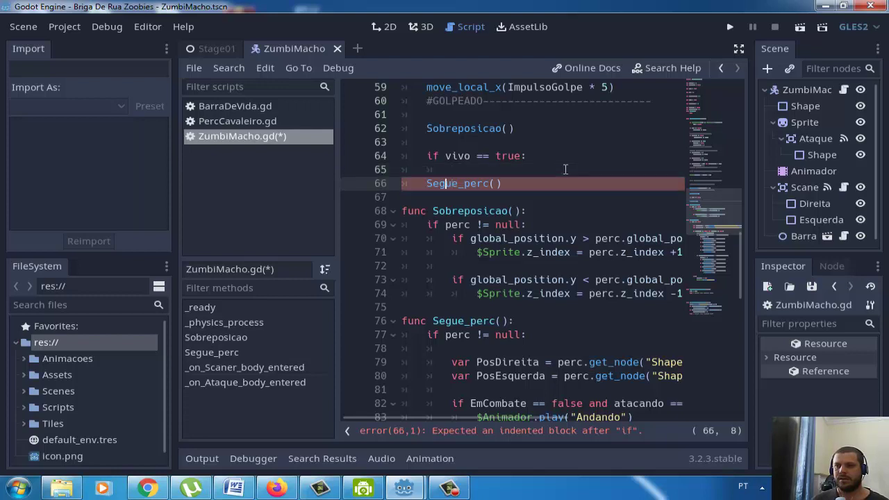
{"action": "key", "text": "Home"}
{"action": "key", "text": "BackSpace"}
{"action": "key", "text": "BackSpace"}
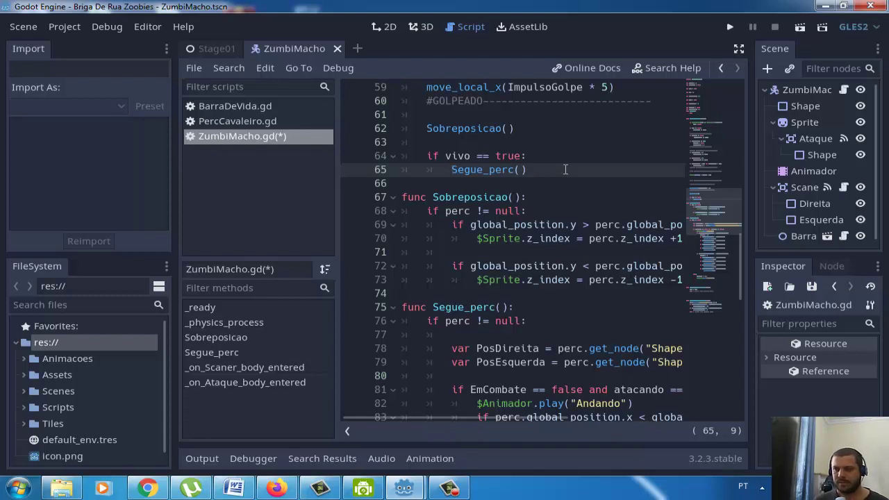
{"action": "key", "text": "Up"}
{"action": "key", "text": "Down"}
{"action": "key", "text": "Up"}
{"action": "key", "text": "Down"}
{"action": "key", "text": "Right"}
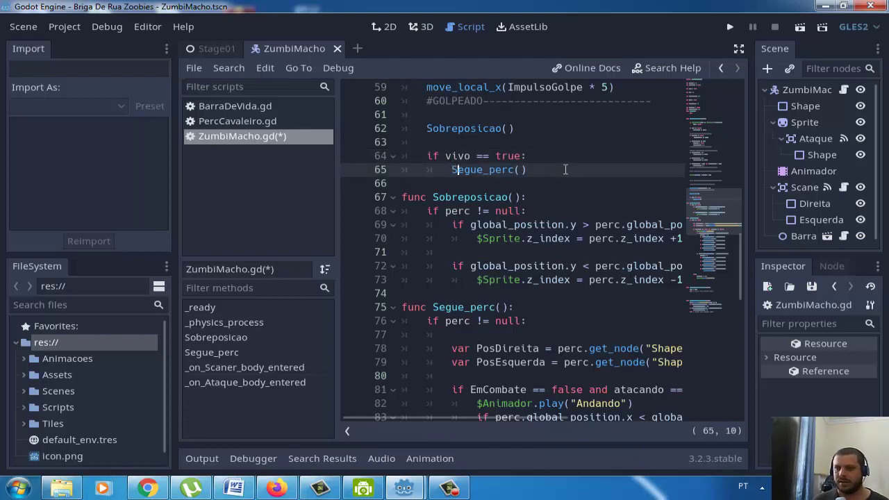
{"action": "key", "text": "End"}
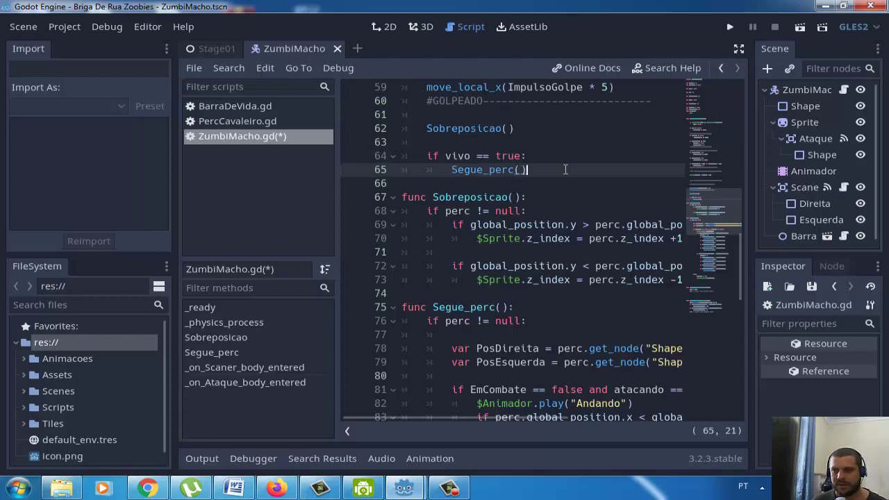
{"action": "key", "text": "Up"}
{"action": "key", "text": "Up"}
{"action": "key", "text": "Up"}
{"action": "key", "text": "Up"}
{"action": "key", "text": "Up"}
{"action": "key", "text": "Up"}
{"action": "key", "text": "Up"}
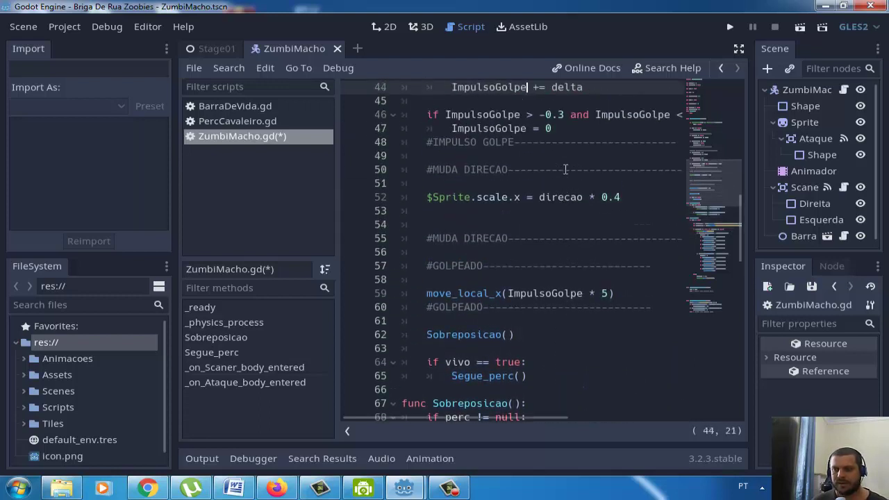
{"action": "key", "text": "Up"}
{"action": "key", "text": "Up"}
{"action": "key", "text": "Up"}
{"action": "key", "text": "Up"}
{"action": "key", "text": "Up"}
{"action": "key", "text": "Up"}
{"action": "key", "text": "Up"}
{"action": "key", "text": "Up"}
{"action": "key", "text": "Up"}
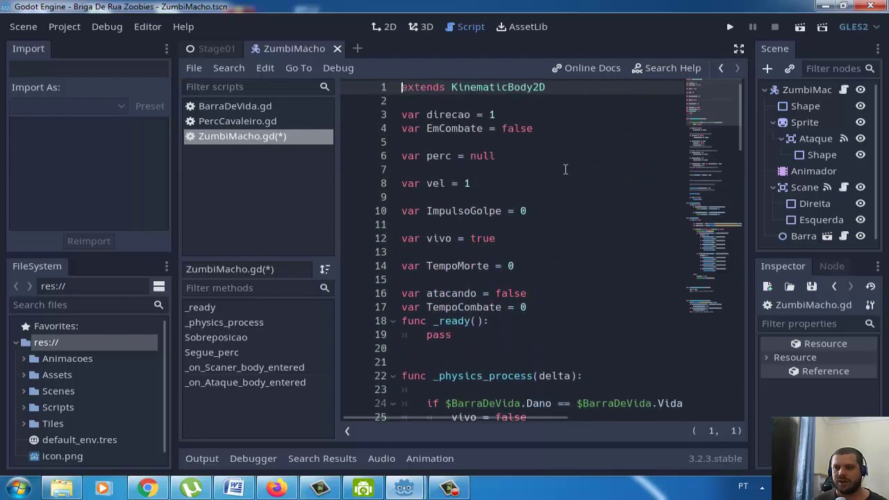
Step: Review the script from the vivo declaration down to _on_Scaner_body_entered and back
{"action": "key", "text": "Down"}
{"action": "key", "text": "Down"}
{"action": "key", "text": "Down"}
{"action": "key", "text": "Down"}
{"action": "key", "text": "Down"}
{"action": "key", "text": "Down"}
{"action": "key", "text": "Down"}
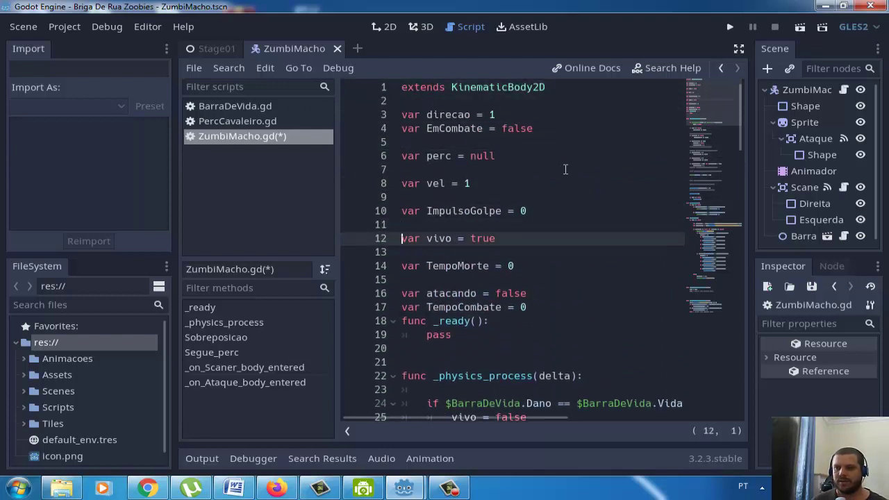
{"action": "key", "text": "Down"}
{"action": "key", "text": "Down"}
{"action": "key", "text": "Down"}
{"action": "key", "text": "Down"}
{"action": "key", "text": "Down"}
{"action": "key", "text": "Down"}
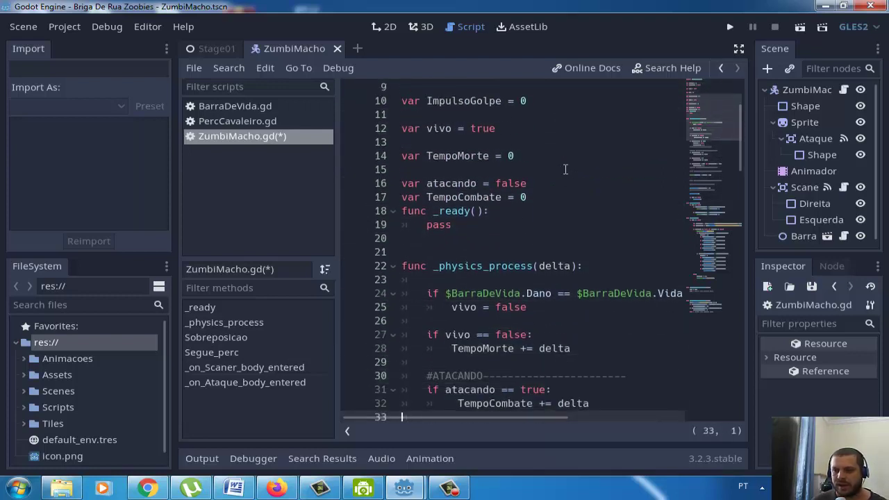
{"action": "key", "text": "Down"}
{"action": "key", "text": "Down"}
{"action": "key", "text": "Down"}
{"action": "key", "text": "Down"}
{"action": "key", "text": "Down"}
{"action": "key", "text": "Down"}
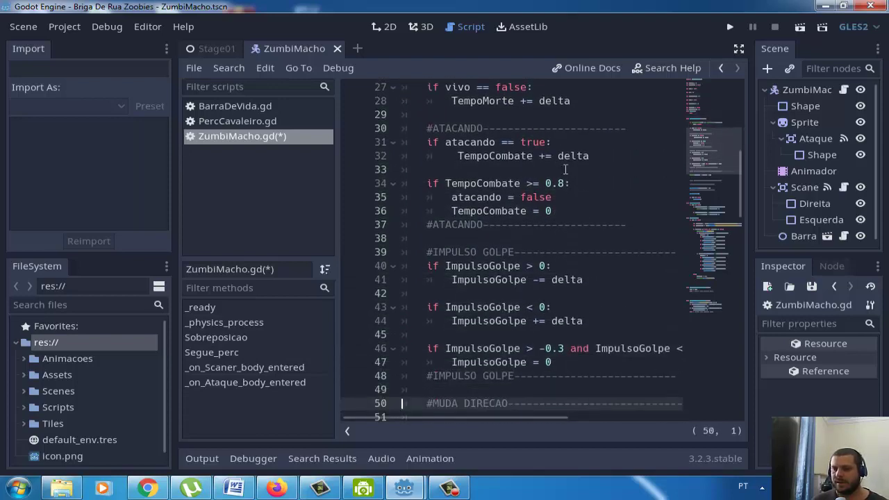
{"action": "key", "text": "Down"}
{"action": "key", "text": "Down"}
{"action": "key", "text": "Down"}
{"action": "key", "text": "Down"}
{"action": "key", "text": "Down"}
{"action": "key", "text": "Down"}
{"action": "key", "text": "Down"}
{"action": "key", "text": "Down"}
{"action": "key", "text": "Down"}
{"action": "key", "text": "Down"}
{"action": "key", "text": "Down"}
{"action": "key", "text": "Down"}
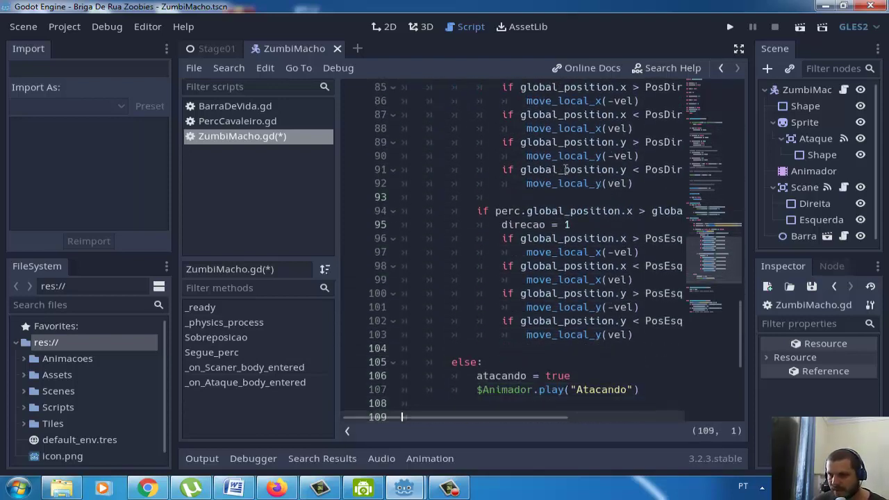
{"action": "key", "text": "Up"}
{"action": "key", "text": "Up"}
{"action": "key", "text": "Up"}
{"action": "key", "text": "Up"}
{"action": "key", "text": "Down"}
{"action": "key", "text": "Down"}
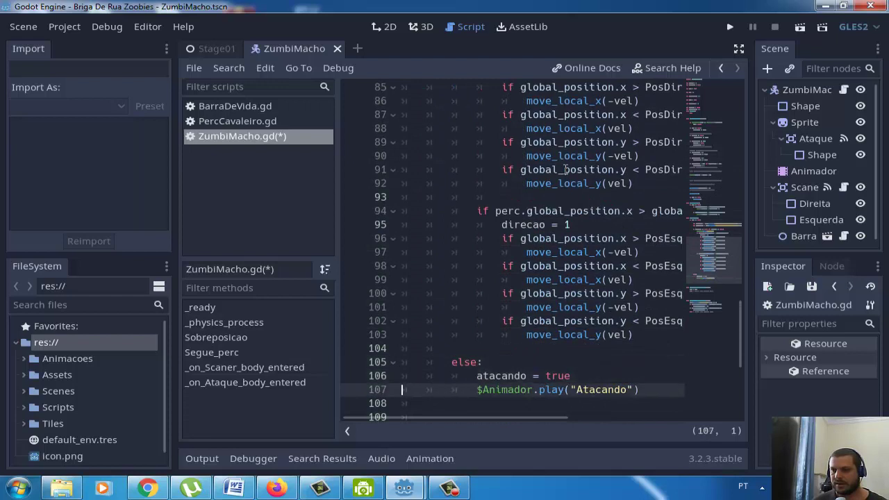
{"action": "key", "text": "Down"}
{"action": "key", "text": "Down"}
{"action": "key", "text": "Down"}
{"action": "key", "text": "Down"}
{"action": "key", "text": "Down"}
{"action": "key", "text": "Down"}
{"action": "key", "text": "Up"}
{"action": "key", "text": "Up"}
{"action": "key", "text": "Up"}
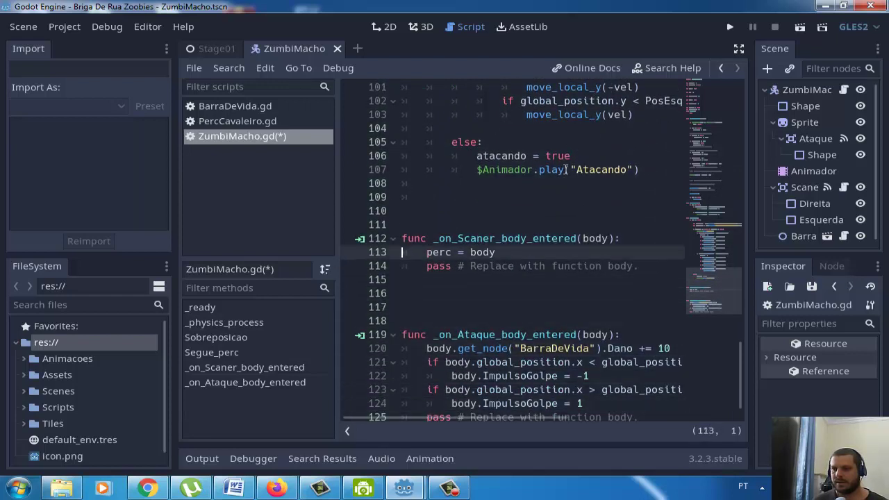
{"action": "key", "text": "Up"}
{"action": "key", "text": "Up"}
{"action": "key", "text": "Up"}
{"action": "key", "text": "Up"}
{"action": "key", "text": "Up"}
{"action": "key", "text": "Up"}
{"action": "key", "text": "Up"}
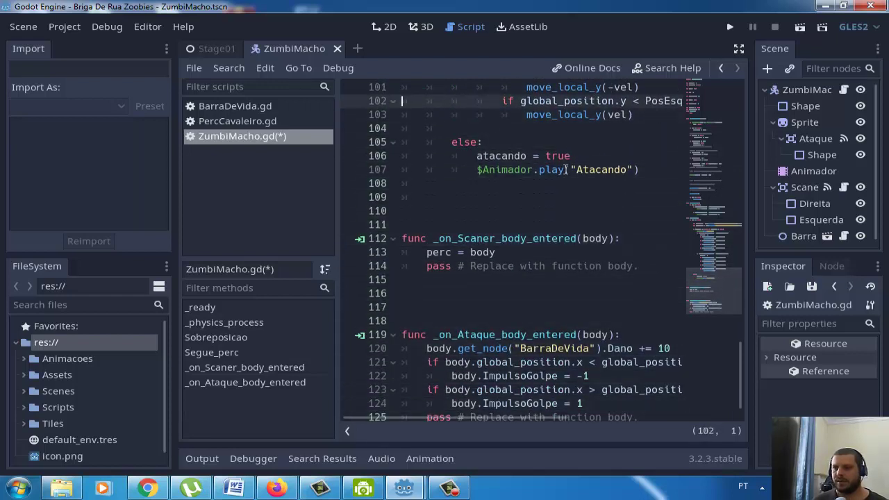
{"action": "key", "text": "Up"}
{"action": "key", "text": "Up"}
{"action": "key", "text": "Up"}
{"action": "key", "text": "Up"}
{"action": "key", "text": "Up"}
{"action": "key", "text": "Up"}
{"action": "key", "text": "Up"}
{"action": "key", "text": "Up"}
{"action": "key", "text": "Up"}
{"action": "key", "text": "Up"}
{"action": "key", "text": "Up"}
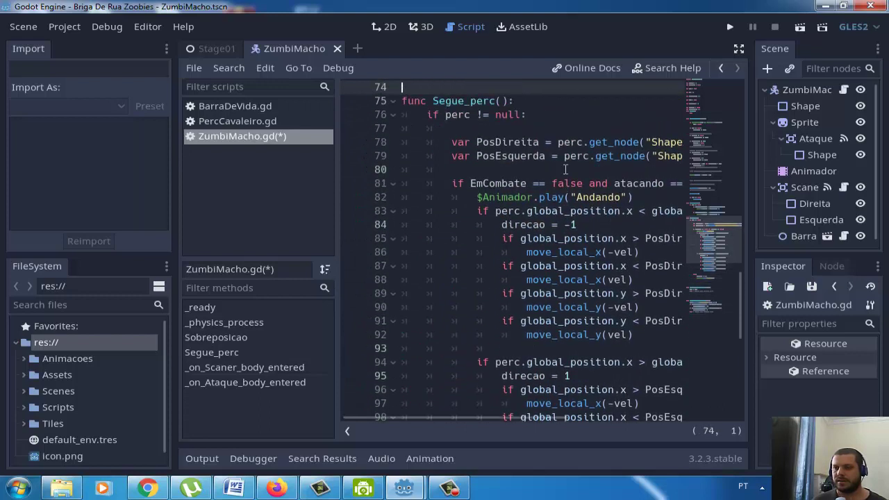
{"action": "key", "text": "Up"}
{"action": "key", "text": "Up"}
{"action": "key", "text": "Up"}
{"action": "key", "text": "Up"}
{"action": "key", "text": "Up"}
Step: Start a new indented line after the Segue_perc() call on line 65
{"action": "key", "text": "Down"}
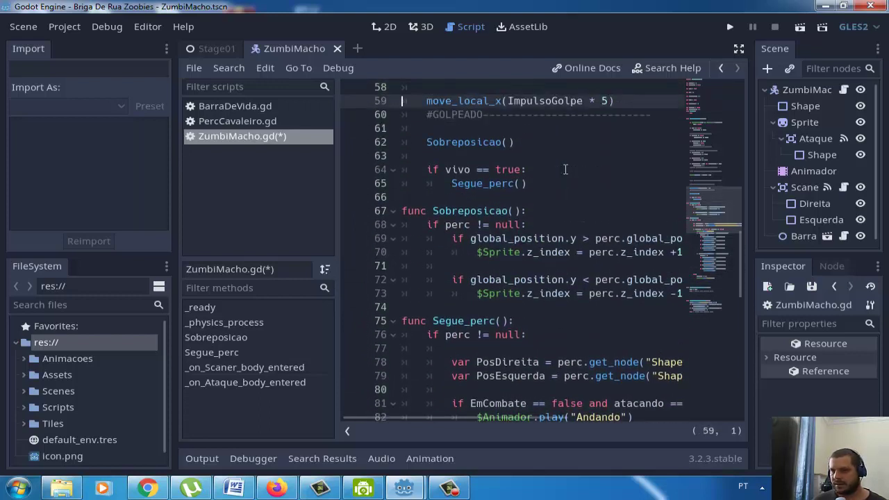
{"action": "key", "text": "Down"}
{"action": "key", "text": "Down"}
{"action": "key", "text": "Down"}
{"action": "key", "text": "Down"}
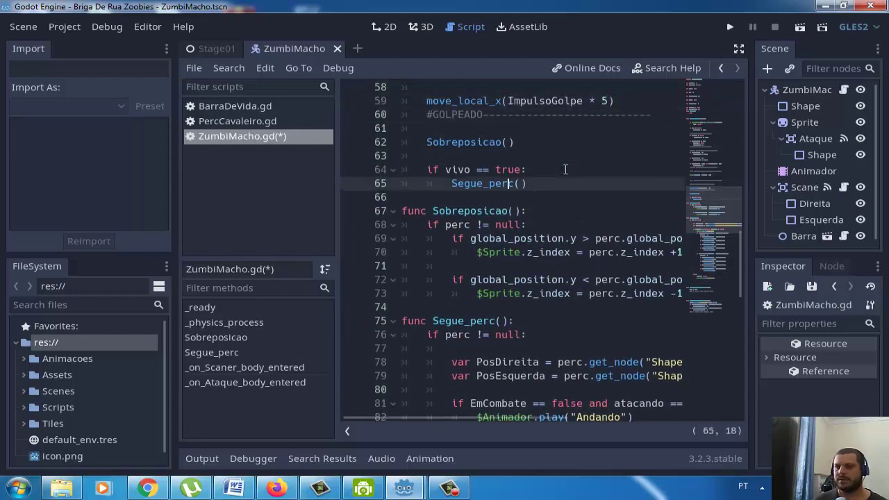
{"action": "key", "text": "End"}
{"action": "key", "text": "Return"}
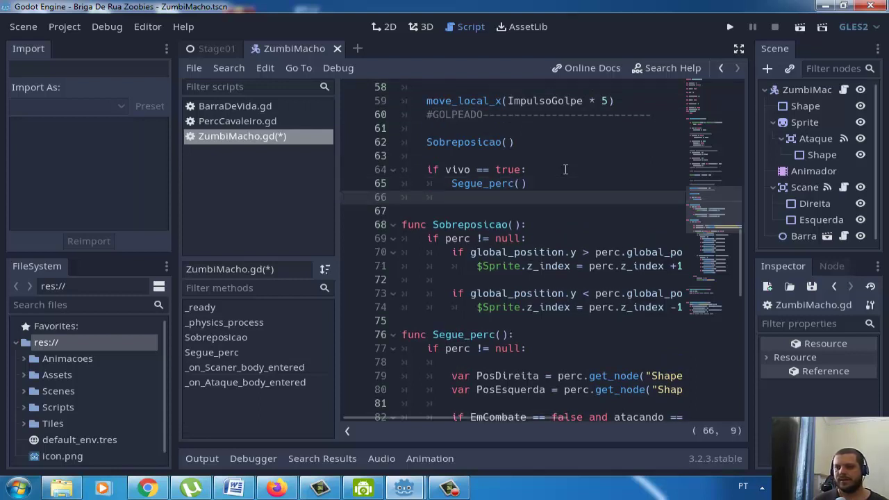
Step: Add an `if vivo == false:` block calling `$Animador.play("Morrendo")`
{"action": "key", "text": "Return"}
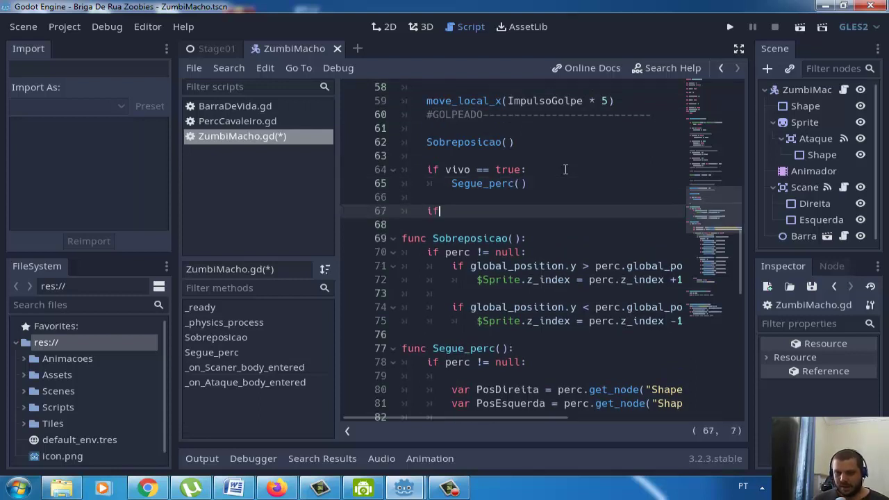
{"action": "type", "text": "if vivo "}
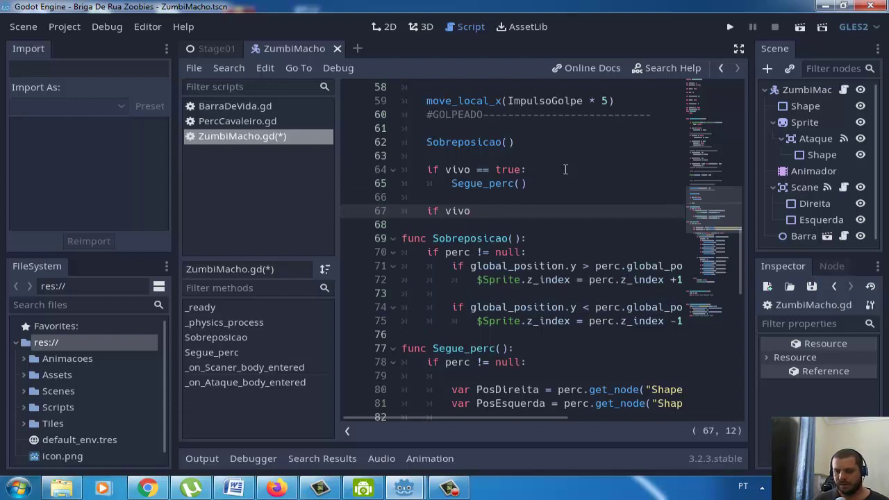
{"action": "type", "text": "== fal"}
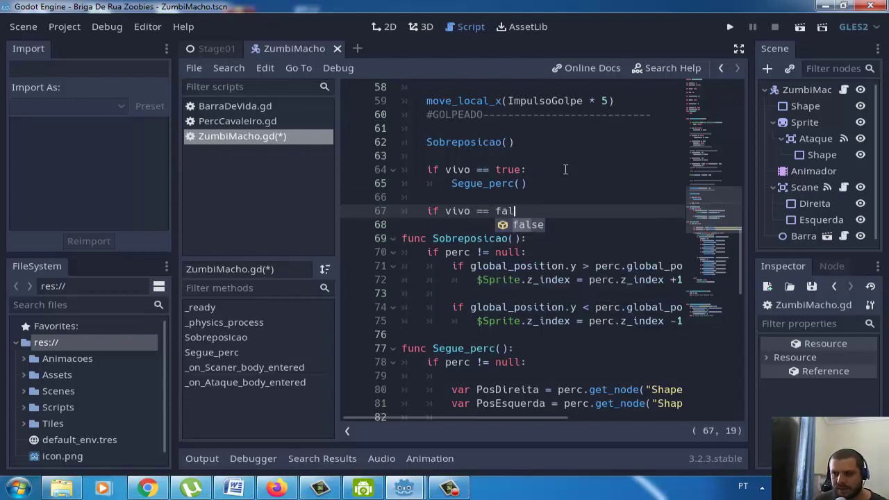
{"action": "type", "text": "se"}
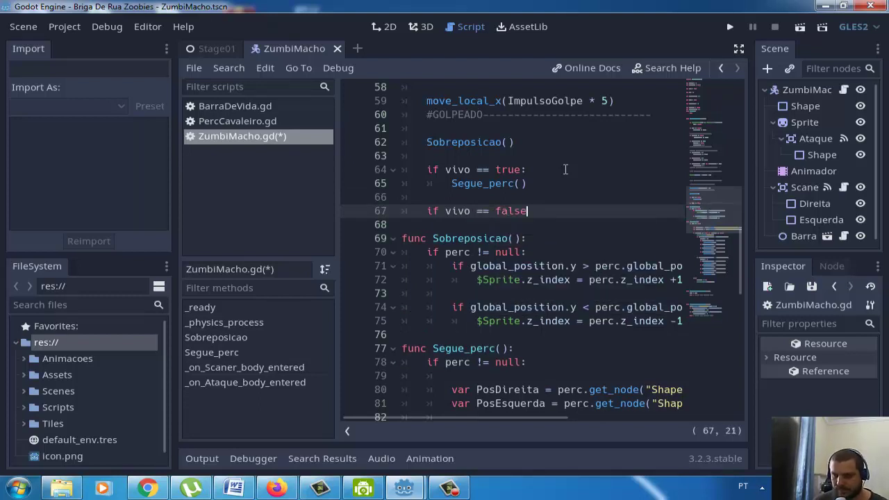
{"action": "type", "text": ":"}
{"action": "key", "text": "Return"}
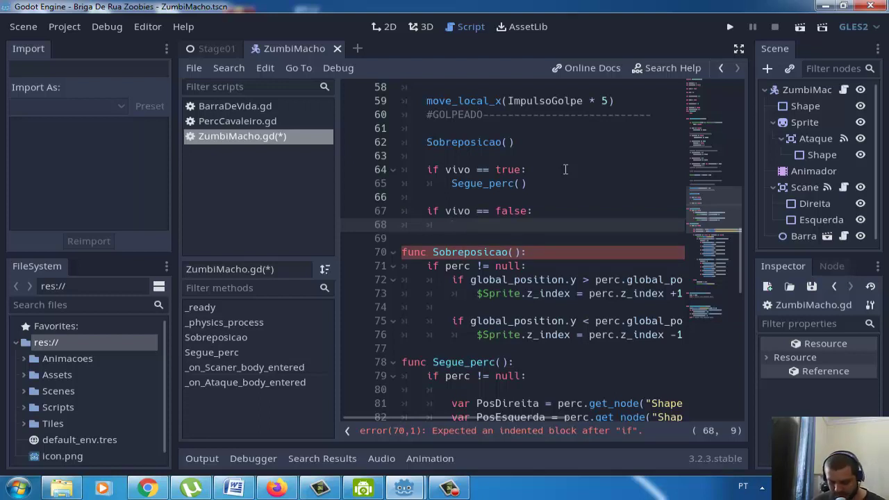
{"action": "type", "text": "$"}
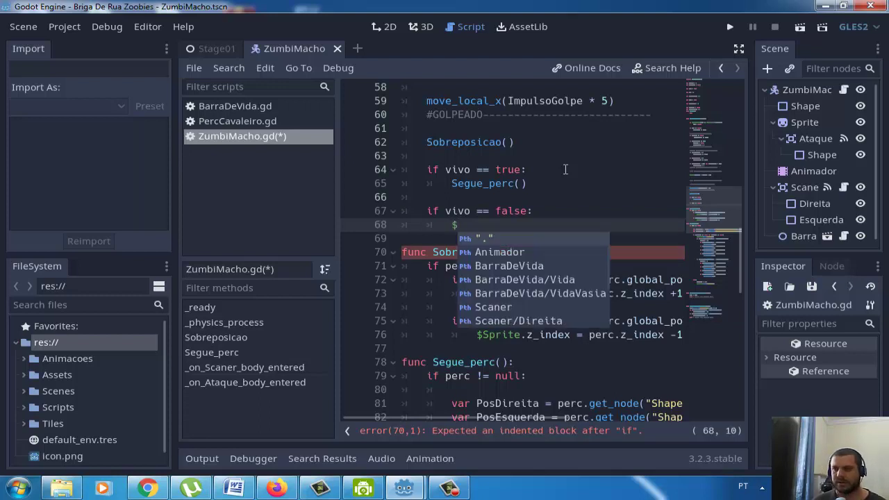
{"action": "key", "text": "Down"}
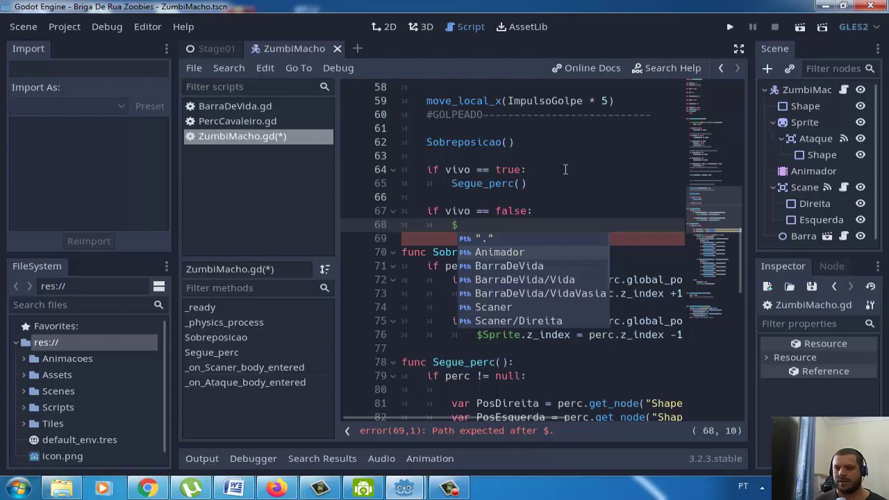
{"action": "key", "text": "Return"}
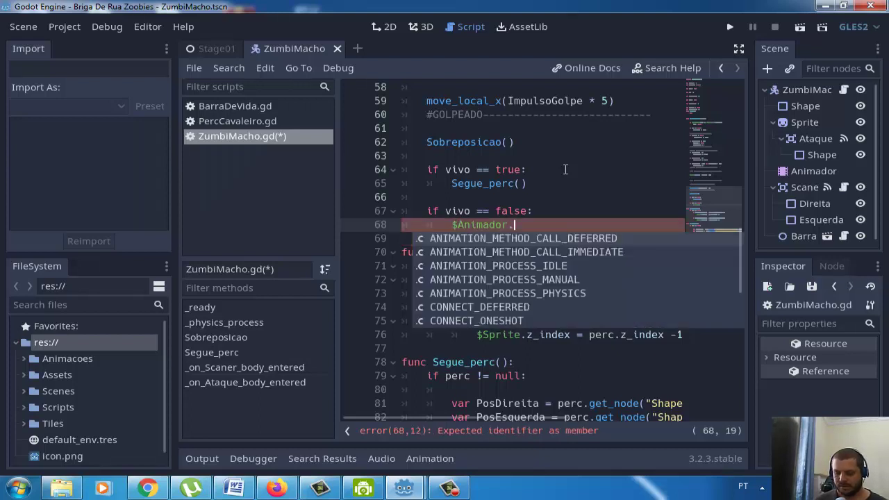
{"action": "type", "text": "play("}
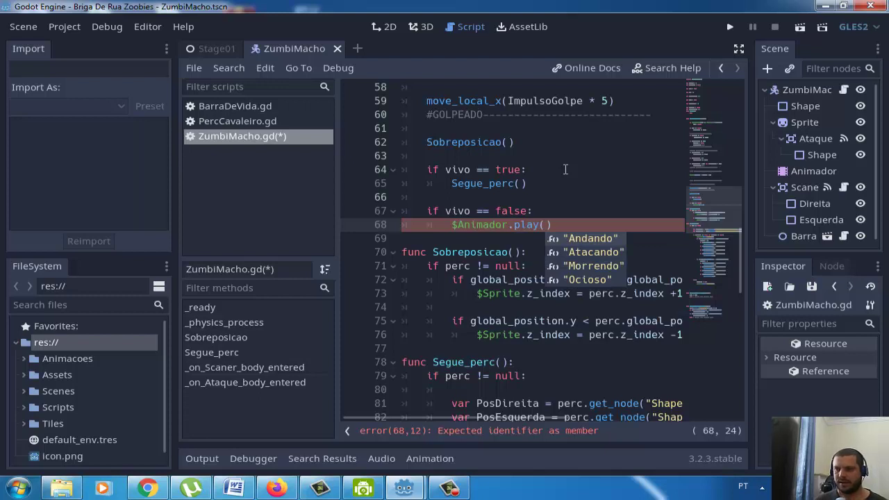
{"action": "key", "text": "Down"}
{"action": "key", "text": "Down"}
{"action": "key", "text": "Return"}
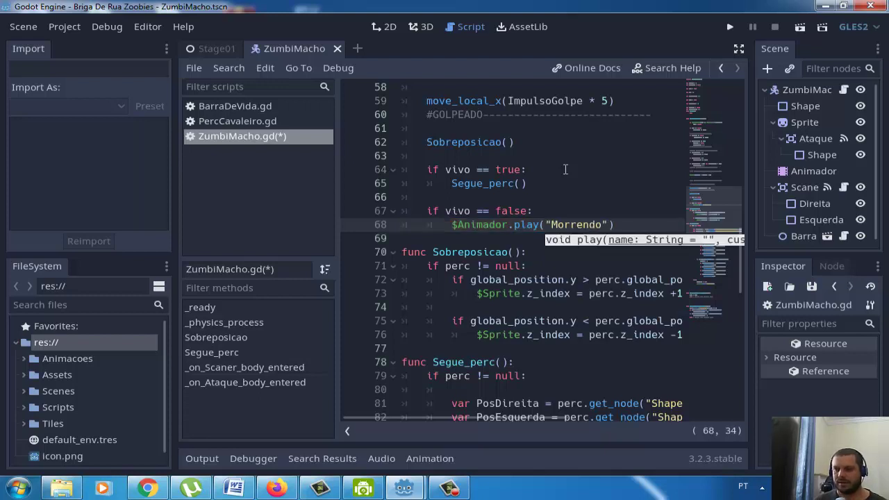
Step: Select Animador, show the Morrendo animation, and turn its looping off
{"action": "left_click", "coordinate": [802, 174]}
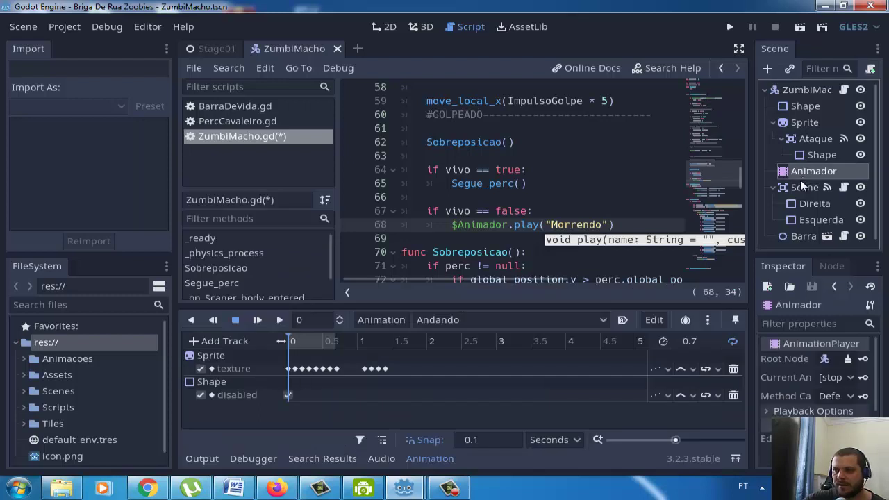
{"action": "left_click", "coordinate": [525, 323]}
{"action": "left_click", "coordinate": [490, 370]}
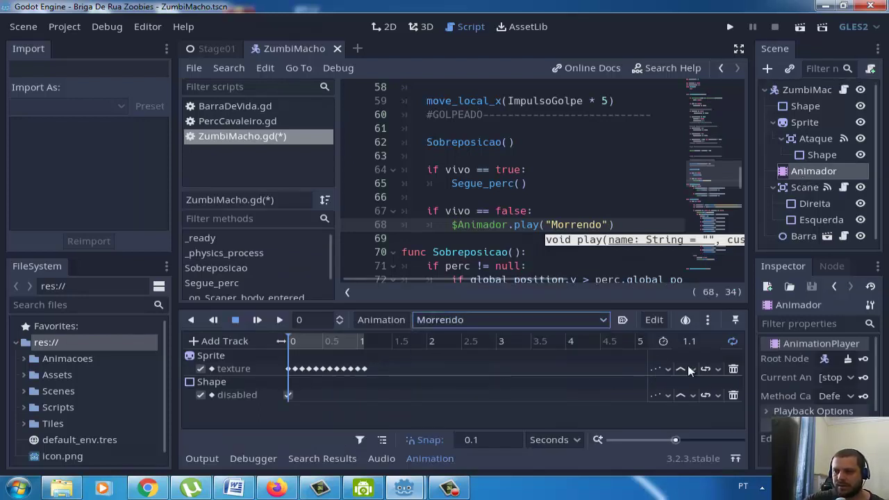
{"action": "left_click", "coordinate": [732, 341]}
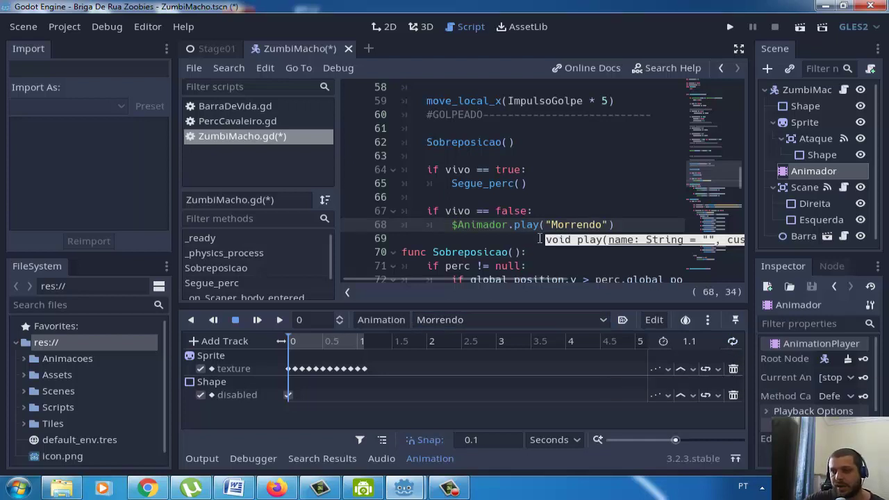
{"action": "scroll", "coordinate": [540, 239], "scroll_direction": "up", "scroll_amount": 2}
{"action": "scroll", "coordinate": [539, 239], "scroll_direction": "down", "scroll_amount": 4}
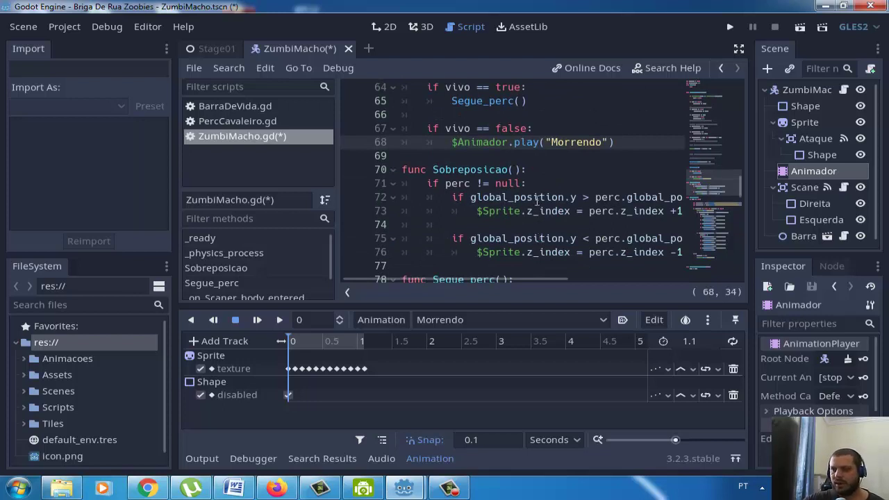
Step: Run the game and move the knight into the zombie, attacking until its health bar is empty
{"action": "left_click", "coordinate": [729, 29]}
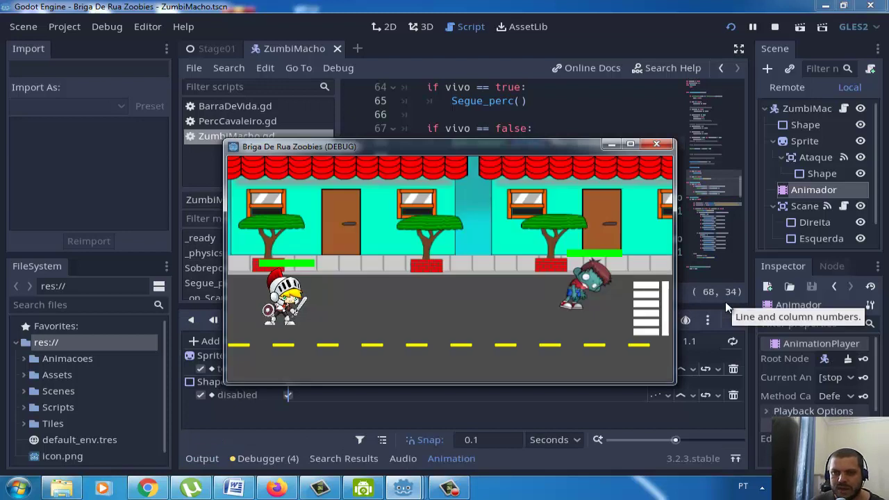
{"action": "key", "text": "Right"}
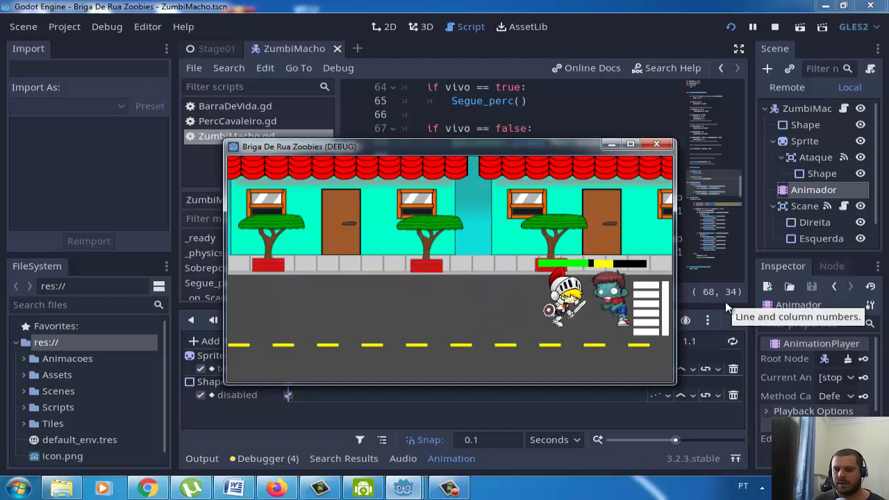
{"action": "key", "text": "Right"}
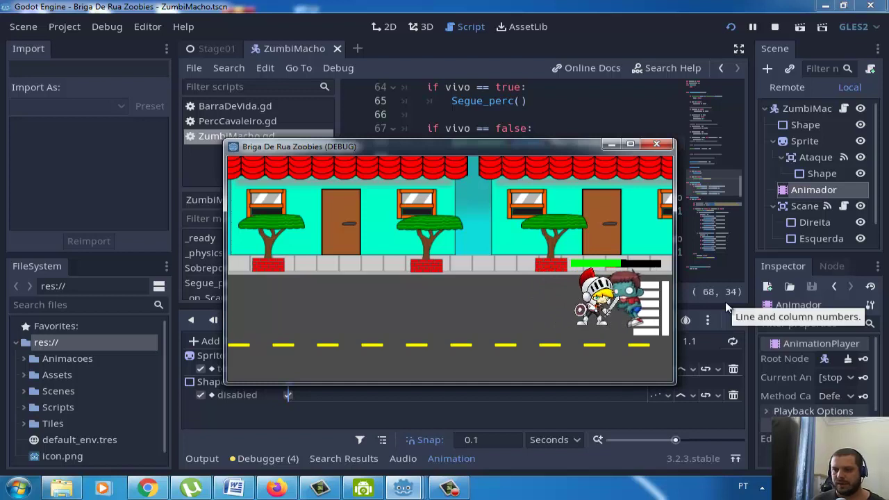
{"action": "key", "text": "Left"}
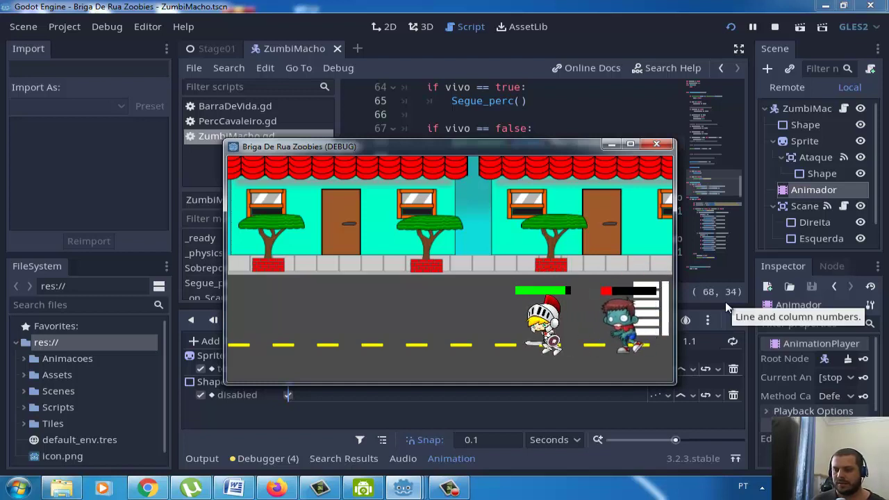
{"action": "key", "text": "Up"}
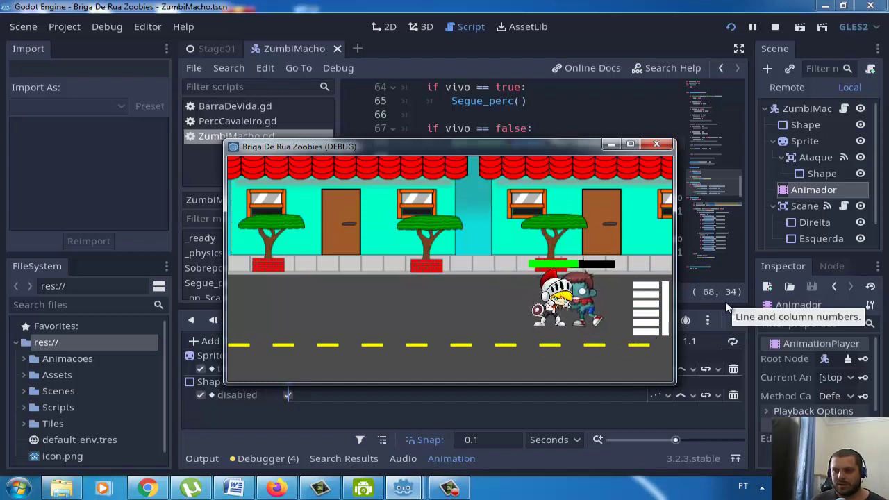
{"action": "key", "text": "Right"}
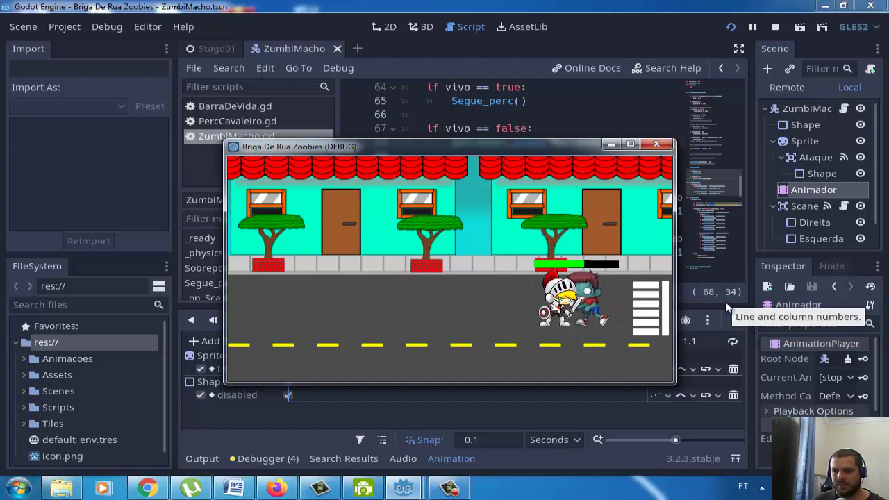
{"action": "key", "text": "Left"}
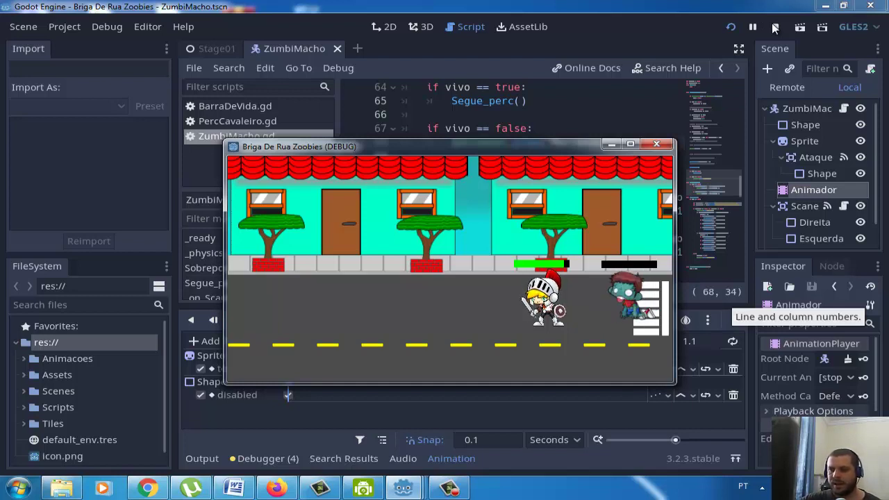
{"action": "left_click", "coordinate": [775, 26]}
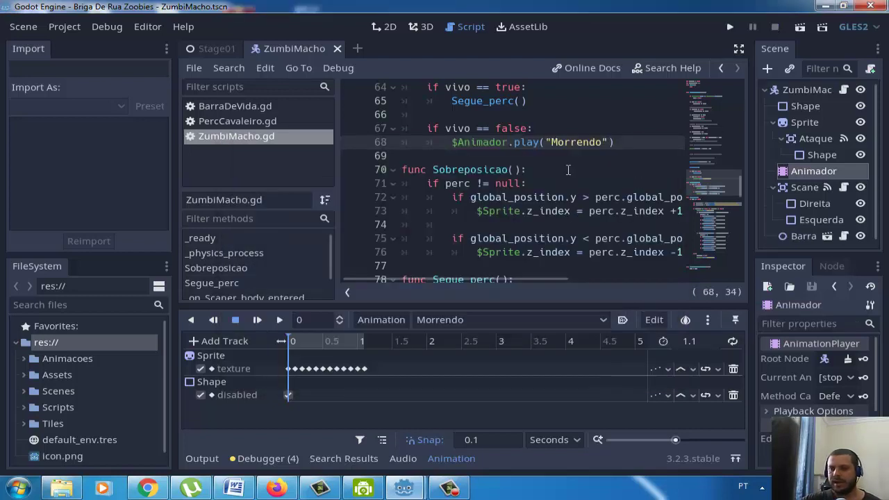
{"action": "scroll", "coordinate": [564, 158], "scroll_direction": "up", "scroll_amount": 3}
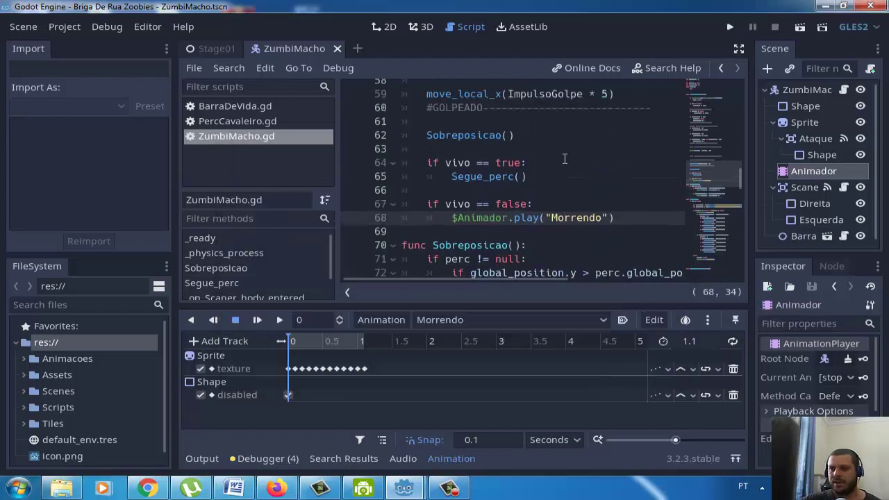
{"action": "scroll", "coordinate": [565, 158], "scroll_direction": "up", "scroll_amount": 2}
{"action": "scroll", "coordinate": [564, 159], "scroll_direction": "up", "scroll_amount": 1}
{"action": "scroll", "coordinate": [565, 159], "scroll_direction": "up", "scroll_amount": 3}
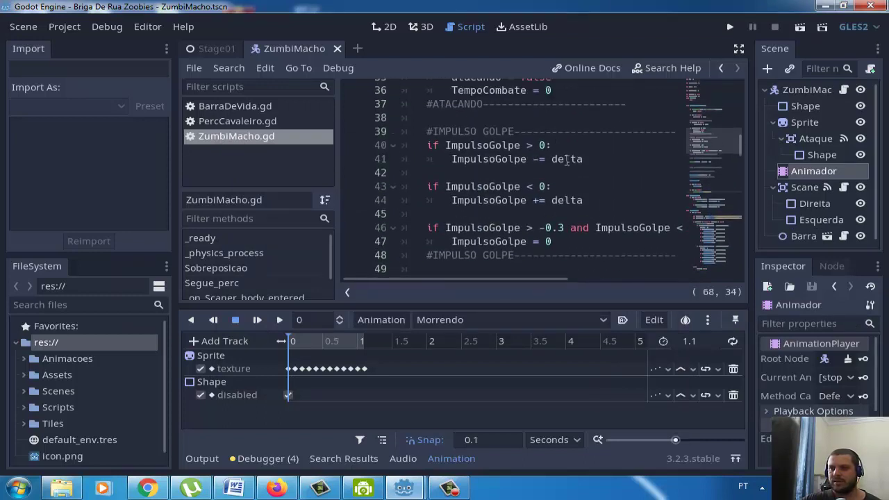
{"action": "scroll", "coordinate": [565, 159], "scroll_direction": "up", "scroll_amount": 5}
{"action": "scroll", "coordinate": [566, 160], "scroll_direction": "up", "scroll_amount": 2}
{"action": "scroll", "coordinate": [567, 160], "scroll_direction": "up", "scroll_amount": 1}
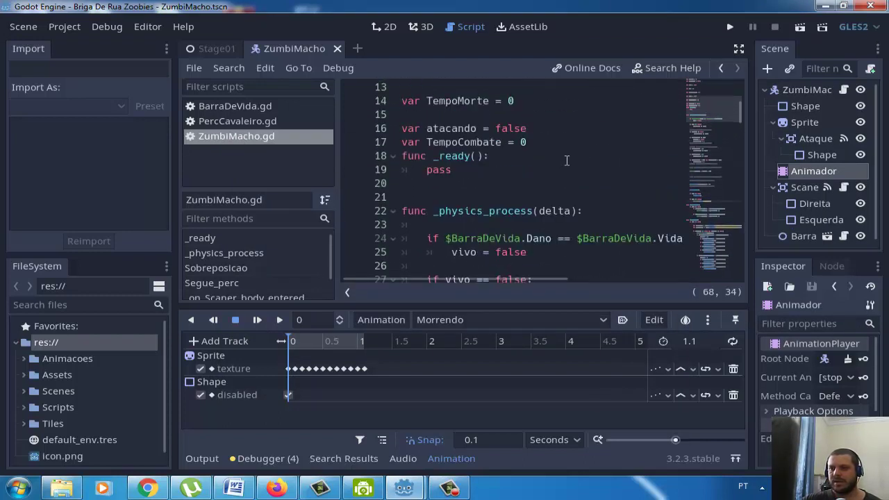
{"action": "scroll", "coordinate": [566, 160], "scroll_direction": "up", "scroll_amount": 4}
{"action": "scroll", "coordinate": [696, 147], "scroll_direction": "down", "scroll_amount": 5}
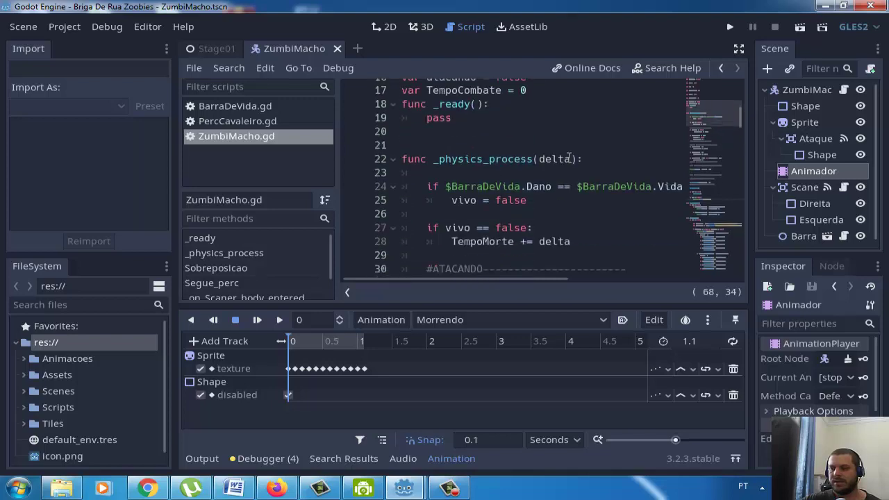
{"action": "scroll", "coordinate": [696, 147], "scroll_direction": "down", "scroll_amount": 7}
{"action": "scroll", "coordinate": [696, 147], "scroll_direction": "down", "scroll_amount": 3}
{"action": "scroll", "coordinate": [696, 147], "scroll_direction": "down", "scroll_amount": 5}
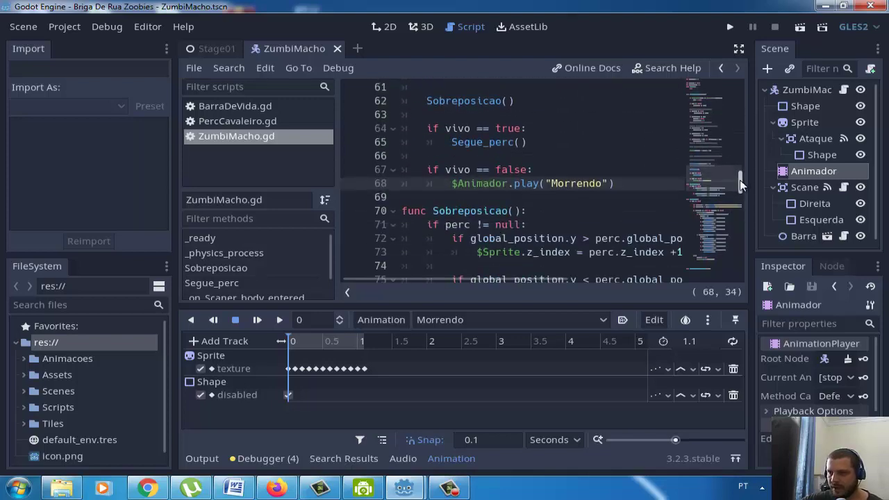
{"action": "left_click_drag", "start_coordinate": [740, 184], "coordinate": [722, 223]}
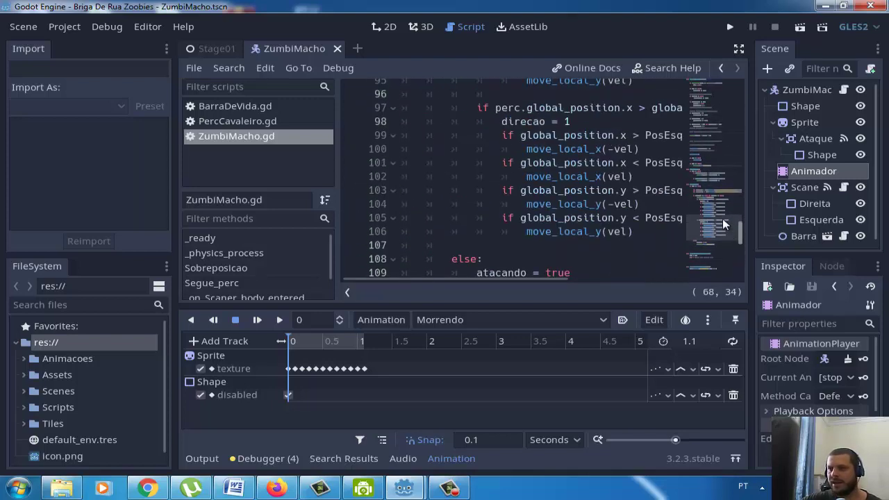
{"action": "scroll", "coordinate": [722, 224], "scroll_direction": "up", "scroll_amount": 5}
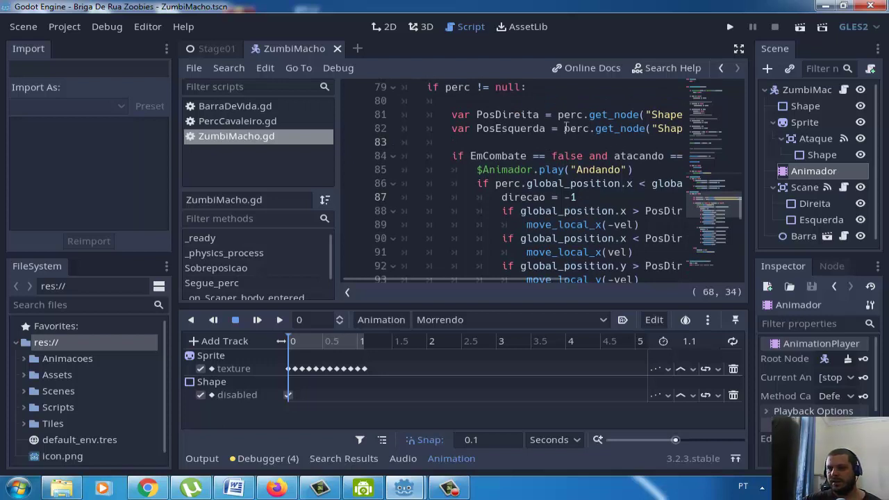
{"action": "scroll", "coordinate": [566, 128], "scroll_direction": "down", "scroll_amount": 5}
{"action": "scroll", "coordinate": [569, 131], "scroll_direction": "down", "scroll_amount": 3}
{"action": "scroll", "coordinate": [569, 131], "scroll_direction": "down", "scroll_amount": 2}
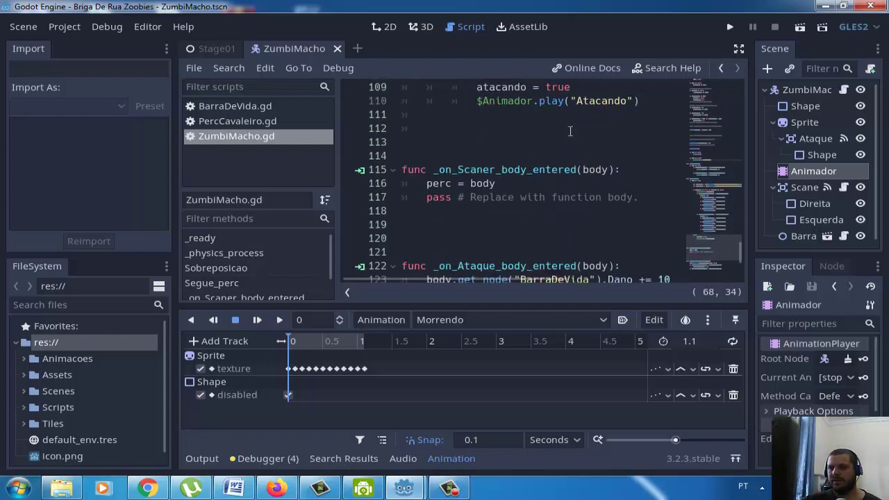
{"action": "scroll", "coordinate": [570, 130], "scroll_direction": "up", "scroll_amount": 2}
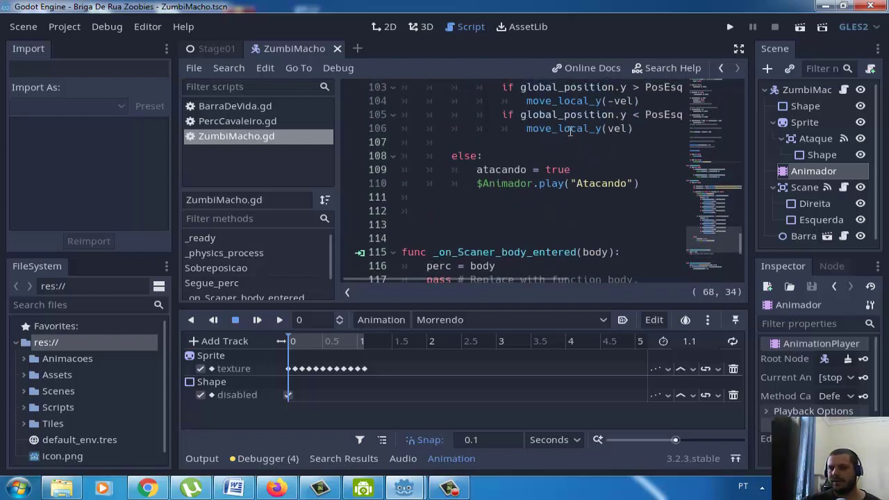
{"action": "scroll", "coordinate": [570, 130], "scroll_direction": "down", "scroll_amount": 2}
{"action": "scroll", "coordinate": [569, 130], "scroll_direction": "down", "scroll_amount": 3}
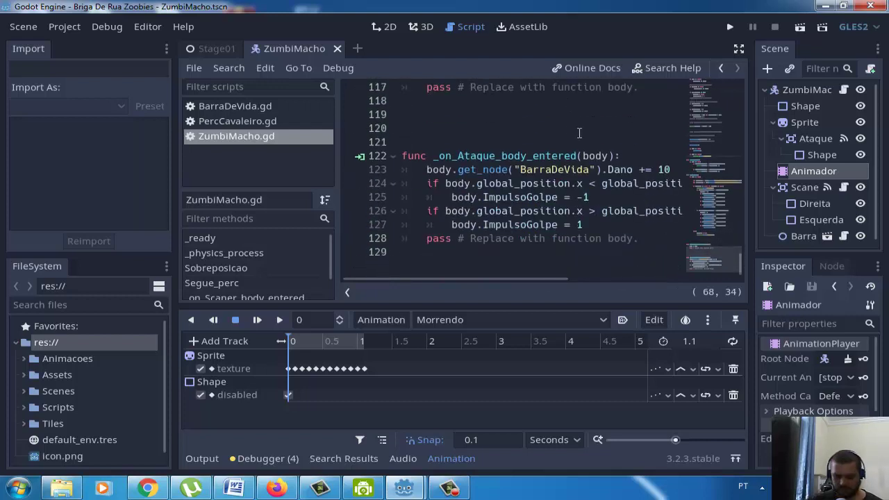
Step: Search the script for 'animado' and cycle through its three Animador matches
{"action": "key", "text": "ctrl+f"}
{"action": "type", "text": "an"}
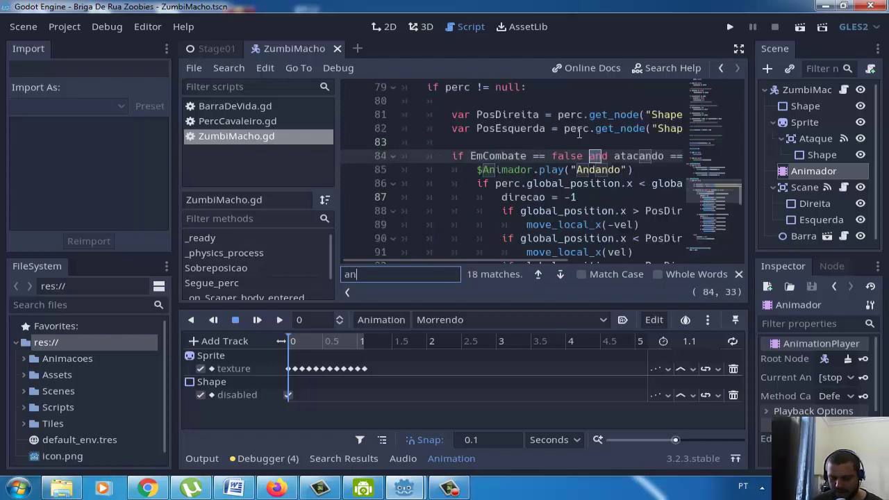
{"action": "type", "text": "imado"}
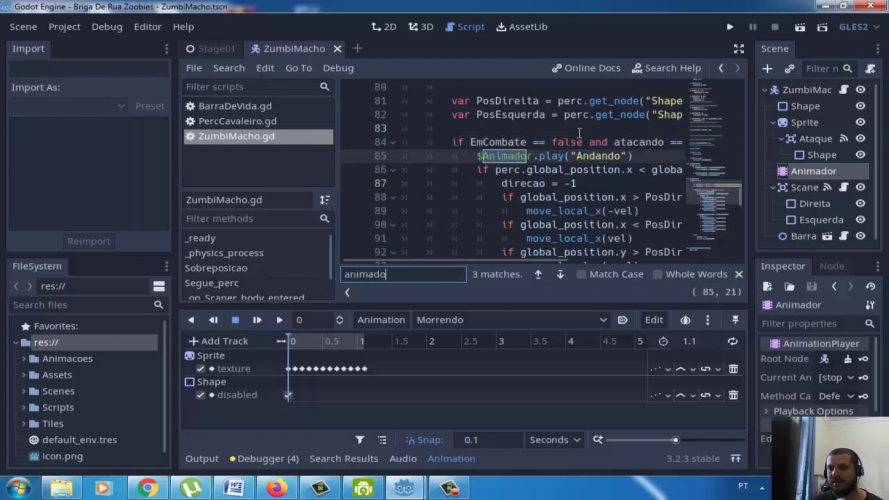
{"action": "key", "text": "Return"}
{"action": "key", "text": "Return"}
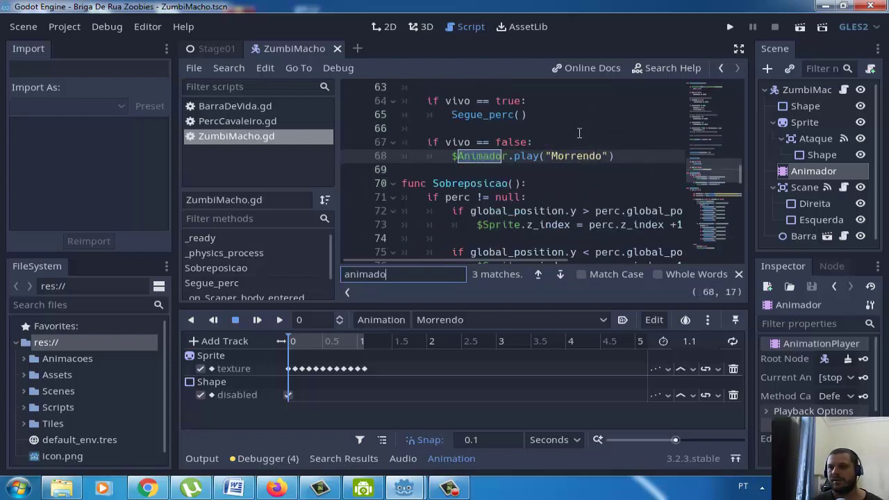
{"action": "key", "text": "Return"}
{"action": "key", "text": "Return"}
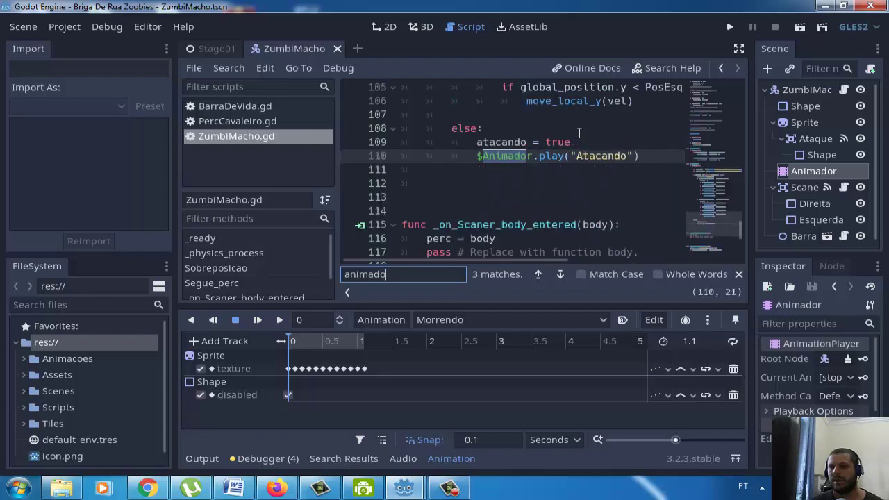
{"action": "key", "text": "Return"}
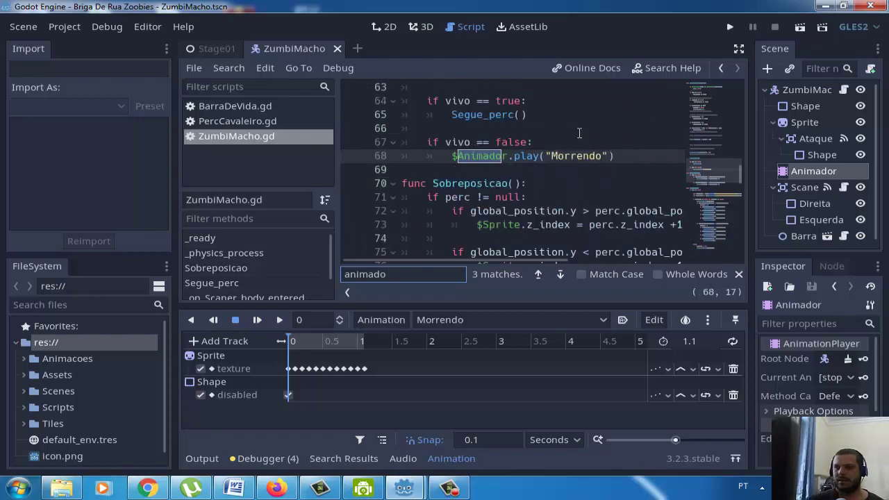
Step: Review the variable declarations and the Morrendo animation call under the vivo == false check
{"action": "scroll", "coordinate": [540, 144], "scroll_direction": "up", "scroll_amount": 3}
{"action": "scroll", "coordinate": [540, 144], "scroll_direction": "up", "scroll_amount": 4}
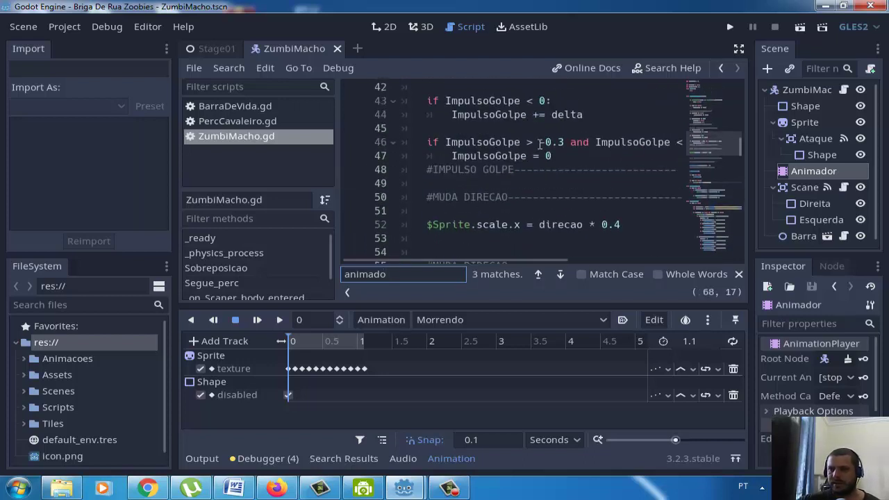
{"action": "scroll", "coordinate": [539, 144], "scroll_direction": "up", "scroll_amount": 2}
{"action": "scroll", "coordinate": [540, 144], "scroll_direction": "up", "scroll_amount": 2}
{"action": "scroll", "coordinate": [539, 142], "scroll_direction": "up", "scroll_amount": 1}
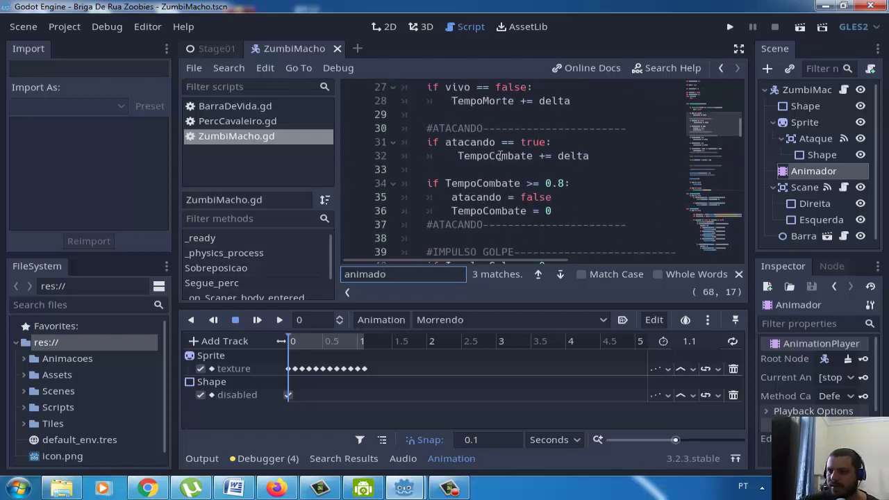
{"action": "scroll", "coordinate": [500, 156], "scroll_direction": "down", "scroll_amount": 1}
{"action": "scroll", "coordinate": [497, 93], "scroll_direction": "down", "scroll_amount": 2}
{"action": "scroll", "coordinate": [497, 94], "scroll_direction": "down", "scroll_amount": 3}
{"action": "scroll", "coordinate": [497, 93], "scroll_direction": "down", "scroll_amount": 3}
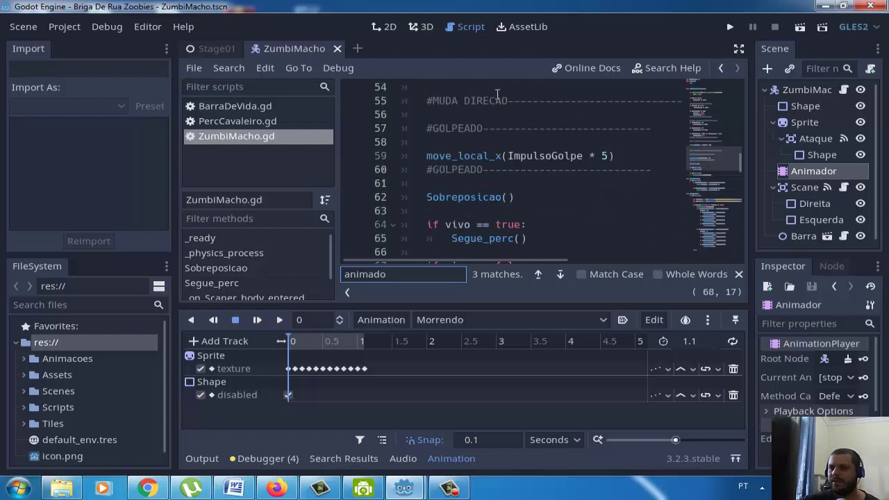
{"action": "scroll", "coordinate": [498, 93], "scroll_direction": "down", "scroll_amount": 3}
{"action": "scroll", "coordinate": [497, 94], "scroll_direction": "down", "scroll_amount": 2}
{"action": "scroll", "coordinate": [497, 94], "scroll_direction": "up", "scroll_amount": 3}
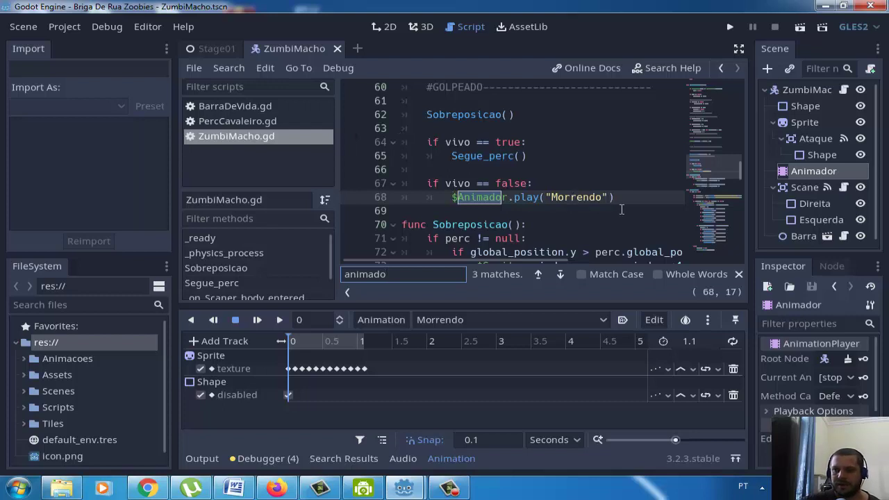
{"action": "left_click", "coordinate": [599, 198]}
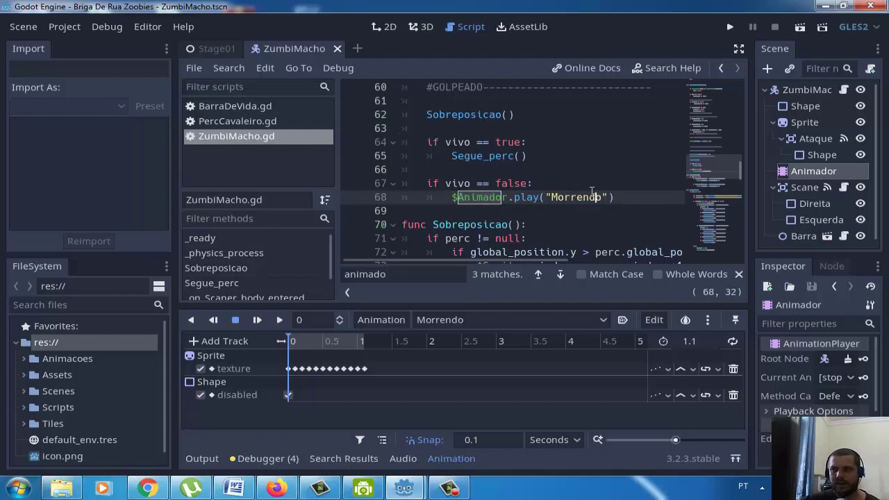
{"action": "left_click", "coordinate": [592, 184]}
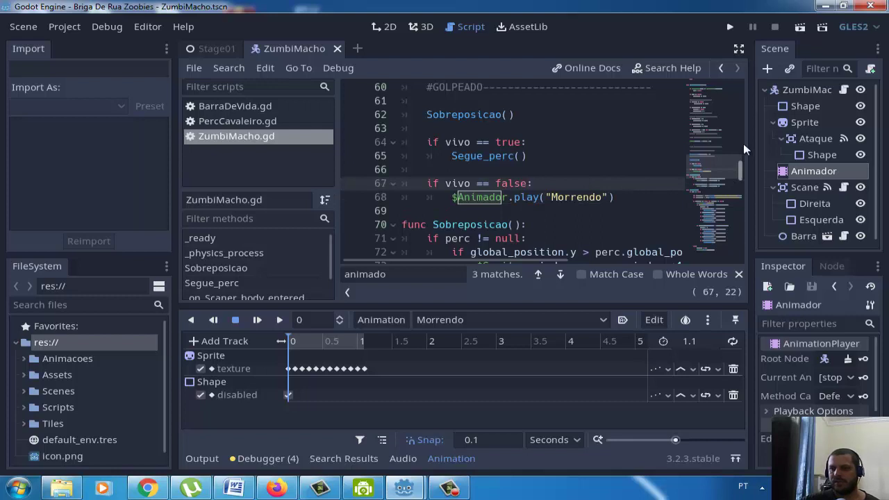
{"action": "left_click_drag", "start_coordinate": [742, 172], "coordinate": [741, 74]}
{"action": "scroll", "coordinate": [469, 130], "scroll_direction": "down", "scroll_amount": 1}
{"action": "scroll", "coordinate": [469, 130], "scroll_direction": "down", "scroll_amount": 2}
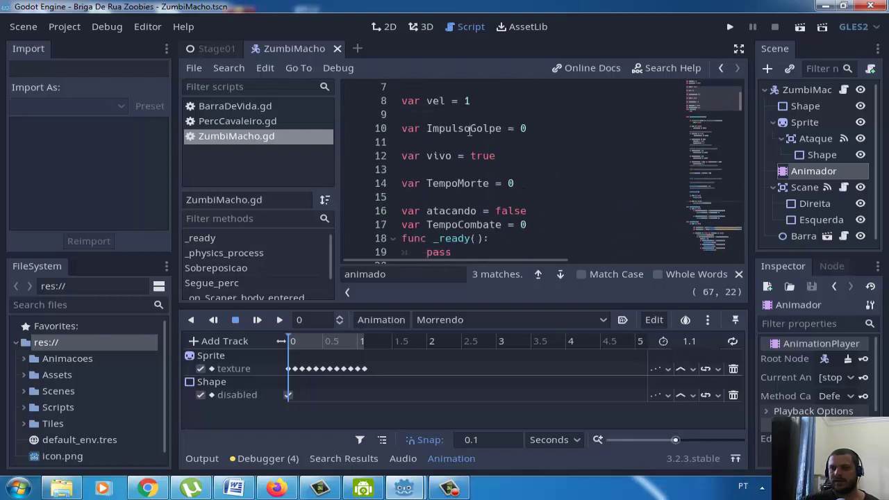
{"action": "scroll", "coordinate": [466, 135], "scroll_direction": "down", "scroll_amount": 2}
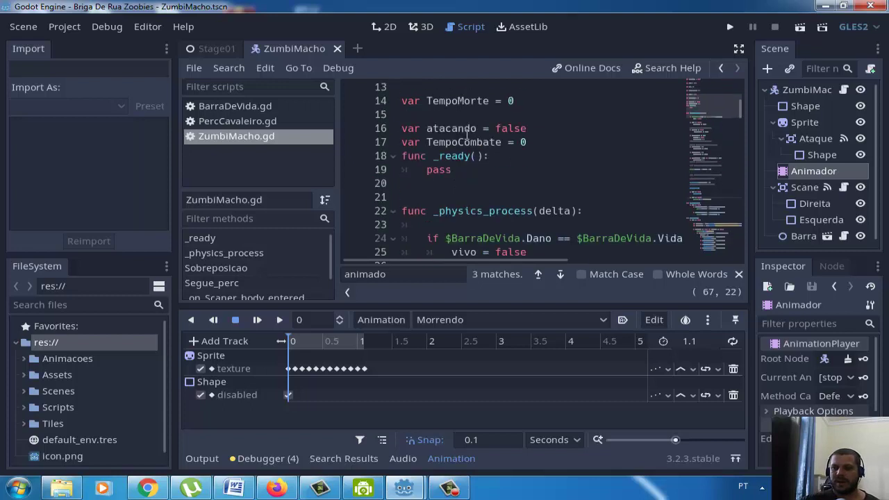
{"action": "scroll", "coordinate": [509, 145], "scroll_direction": "up", "scroll_amount": 1}
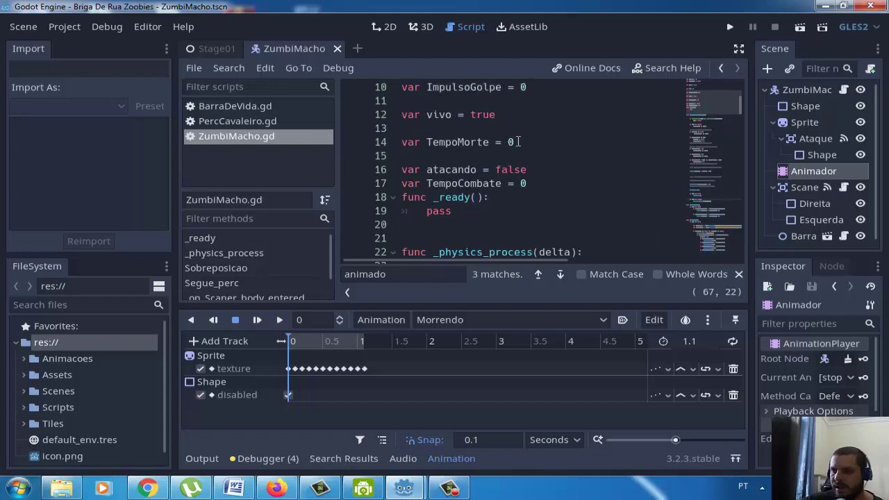
Step: Add 'var AnimouMorte = false' on a new line directly below the TempoMorte declaration
{"action": "left_click", "coordinate": [518, 142]}
{"action": "key", "text": "Return"}
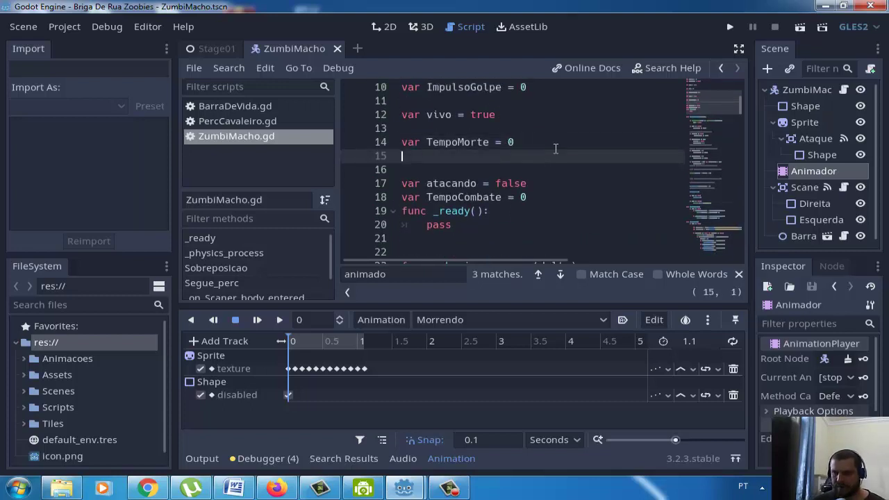
{"action": "type", "text": "var "}
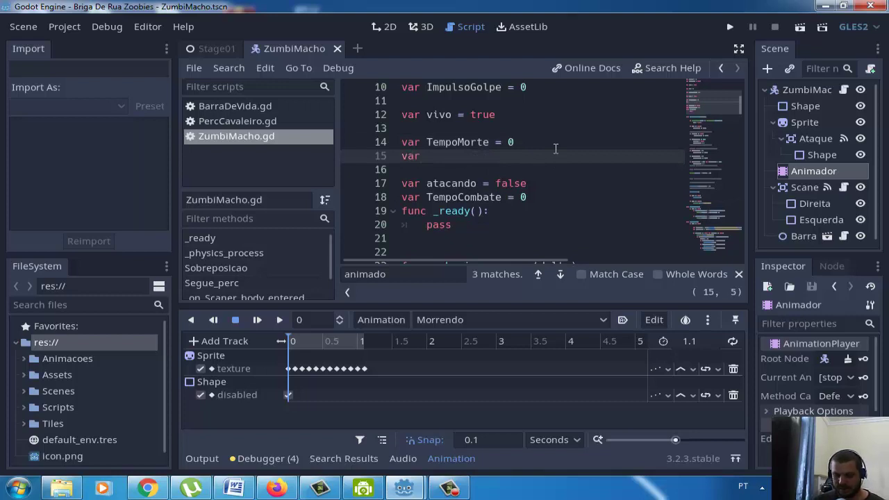
{"action": "type", "text": "AnimouM"}
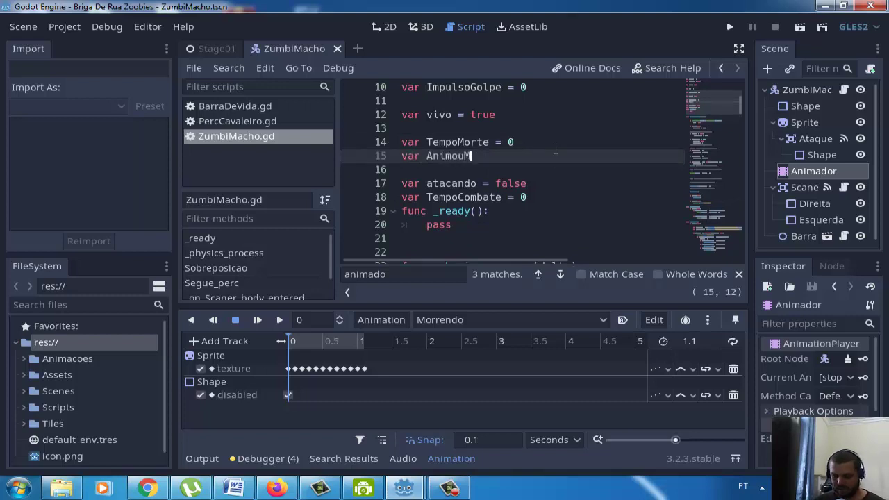
{"action": "type", "text": "orte "}
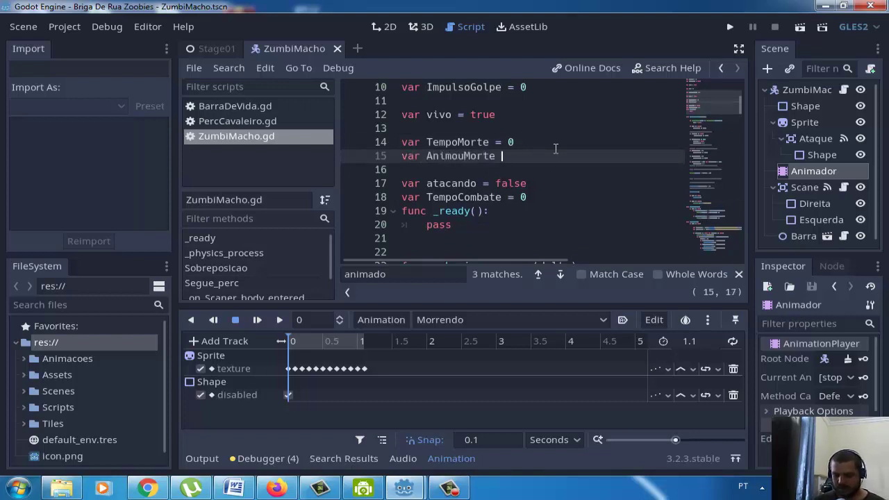
{"action": "type", "text": "= false"}
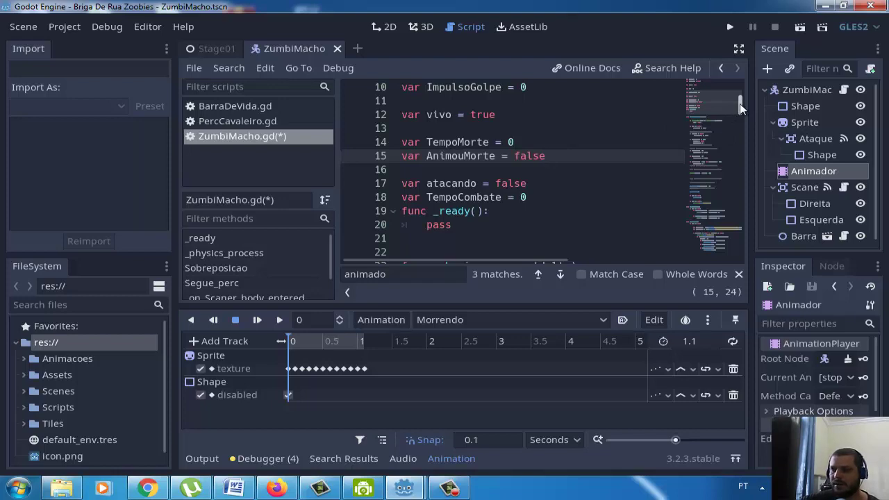
{"action": "left_click_drag", "start_coordinate": [739, 104], "coordinate": [739, 172]}
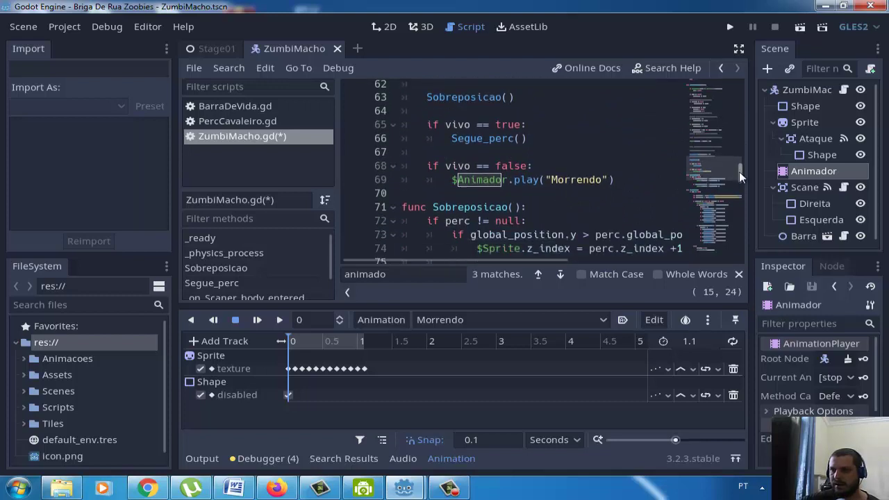
Step: Extend the line 68 vivo == false condition with 'and AnimouMorte == false'
{"action": "left_click", "coordinate": [529, 165]}
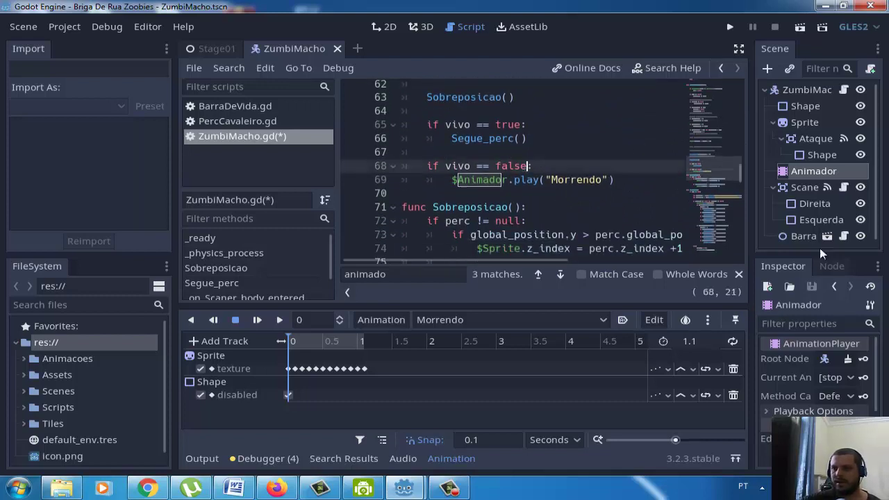
{"action": "type", "text": "and animo"}
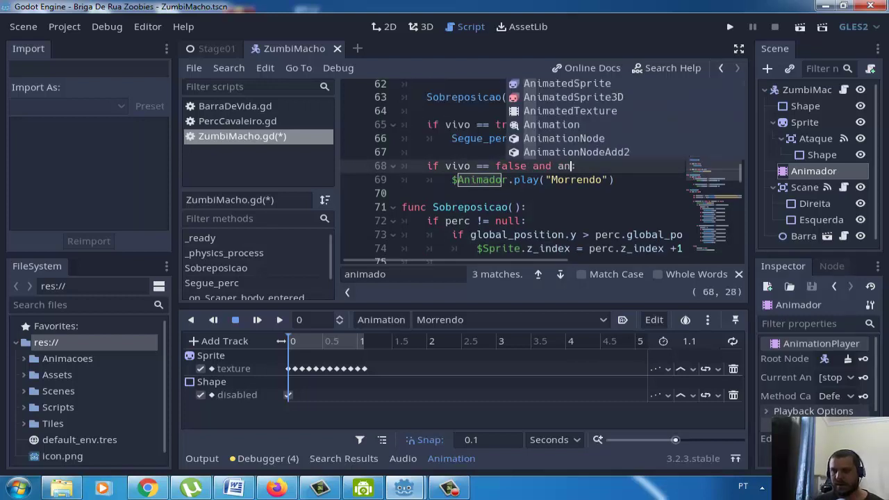
{"action": "key", "text": "Return"}
{"action": "type", "text": "="}
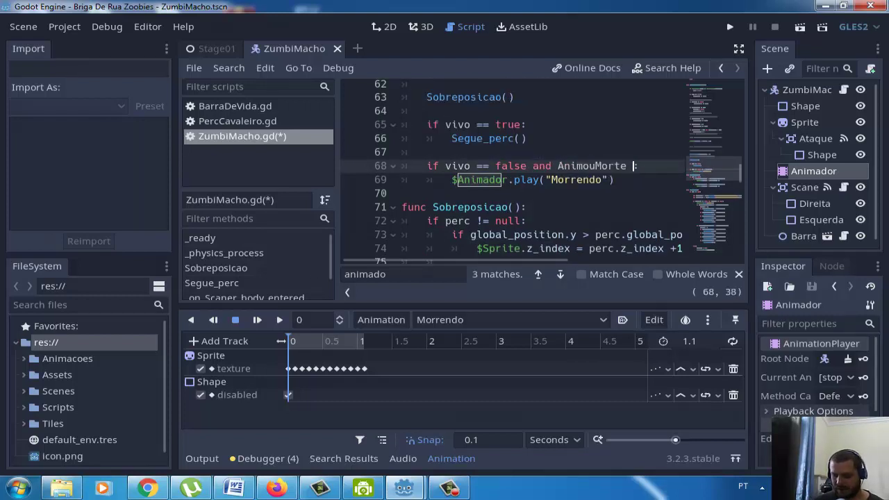
{"action": "type", "text": "= false"}
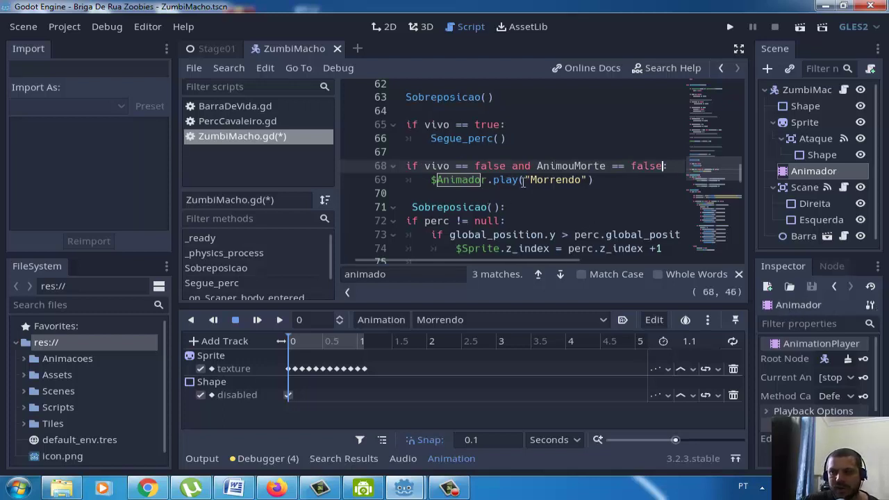
Step: Add 'AnimouMorte = true' on line 70 after the Morrendo call, then run the game
{"action": "left_click", "coordinate": [620, 179]}
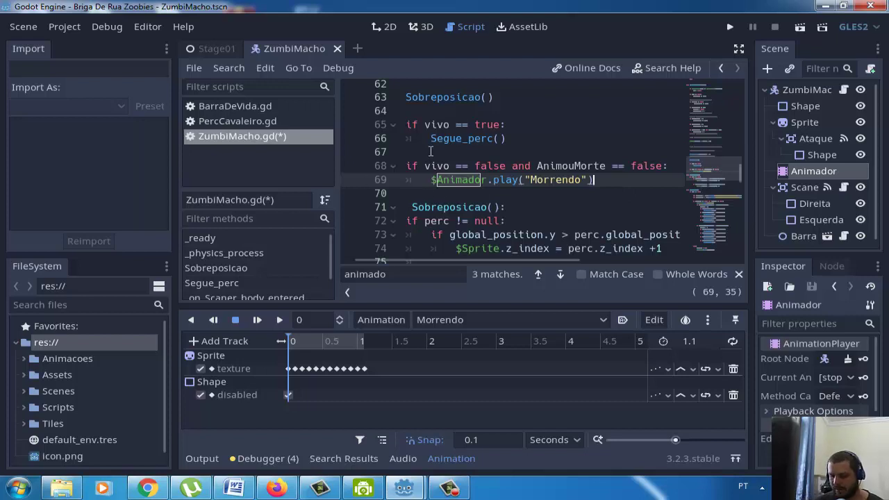
{"action": "key", "text": "Return"}
{"action": "type", "text": "anima"}
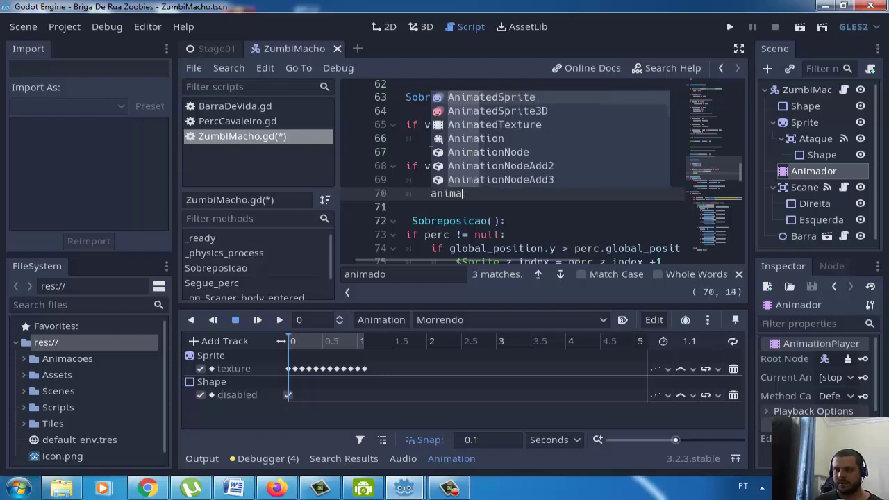
{"action": "key", "text": "BackSpace"}
{"action": "key", "text": "BackSpace"}
{"action": "key", "text": "BackSpace"}
{"action": "key", "text": "BackSpace"}
{"action": "key", "text": "BackSpace"}
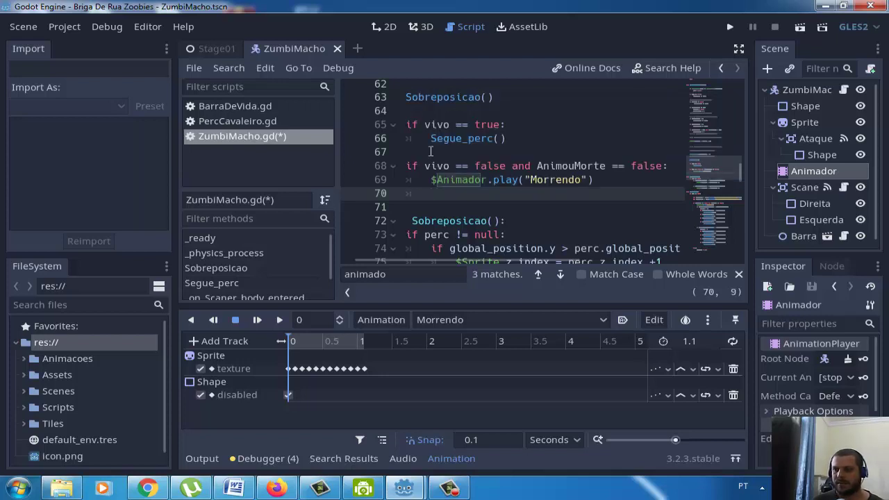
{"action": "type", "text": "A"}
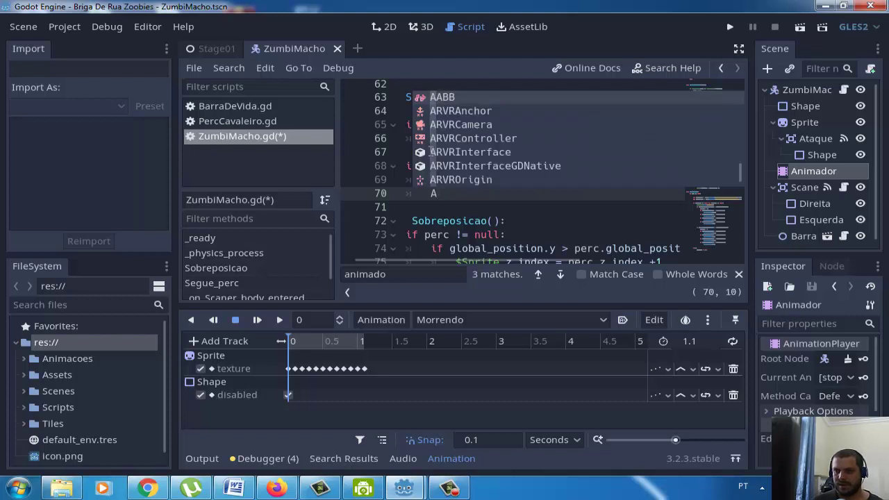
{"action": "type", "text": "nimo"}
{"action": "key", "text": "Return"}
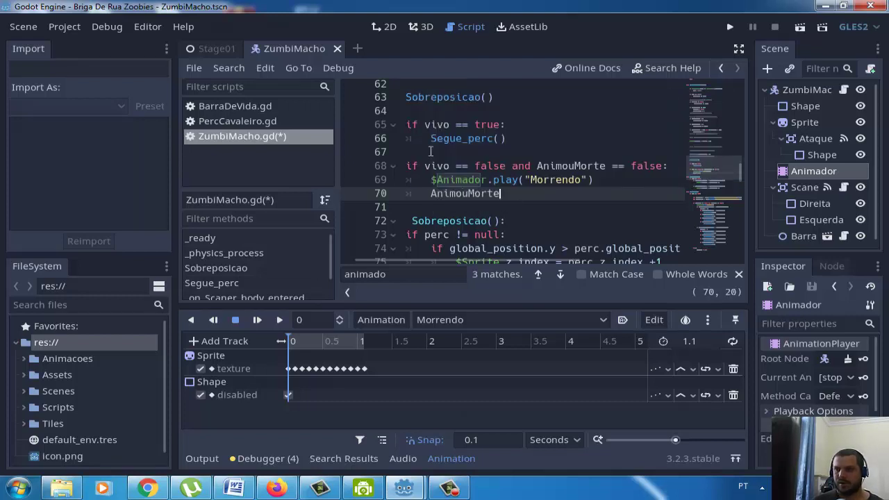
{"action": "type", "text": " = true"}
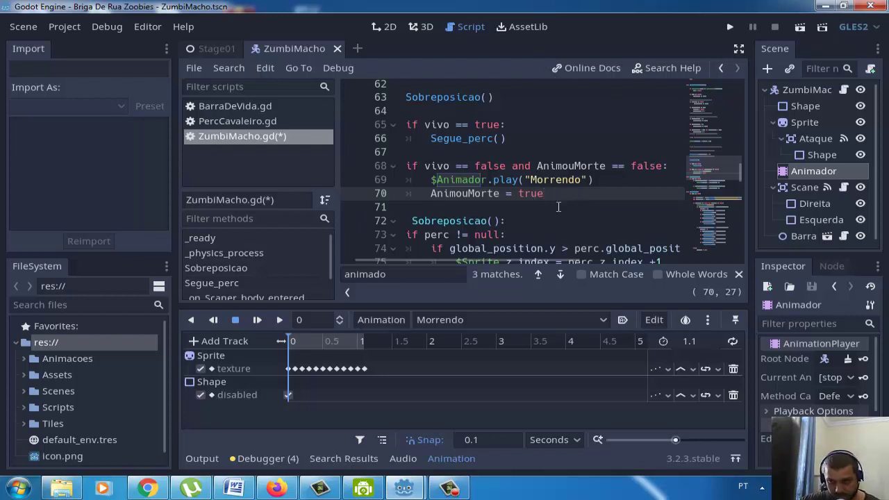
{"action": "left_click", "coordinate": [728, 29]}
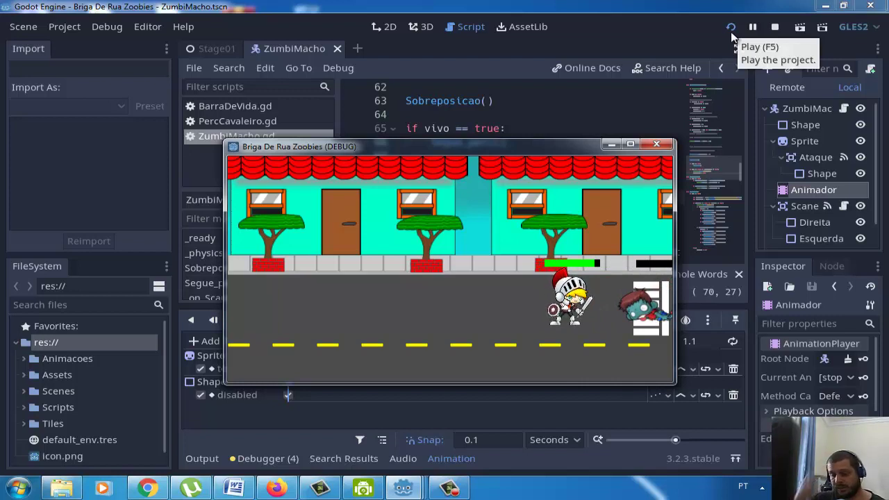
Step: Walk the knight left and right past the zombie, then stop the running game
{"action": "key", "text": "Right"}
{"action": "key", "text": "Right"}
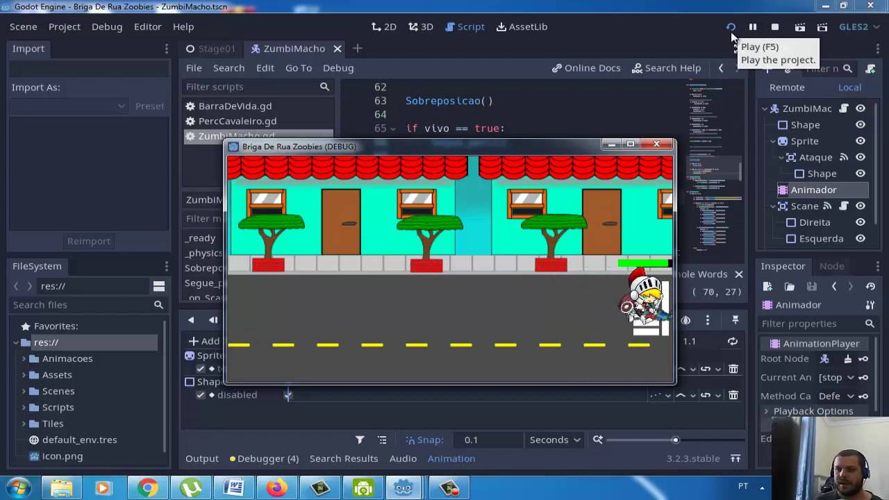
{"action": "key", "text": "Left"}
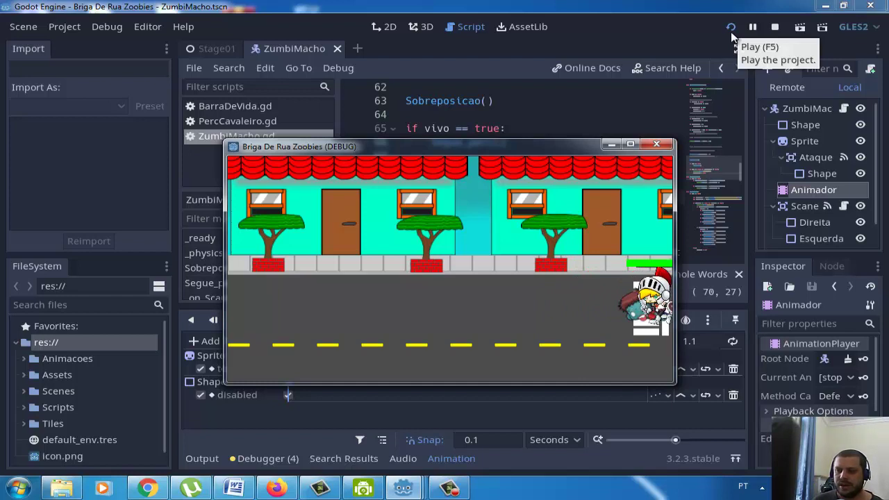
{"action": "key", "text": "Right"}
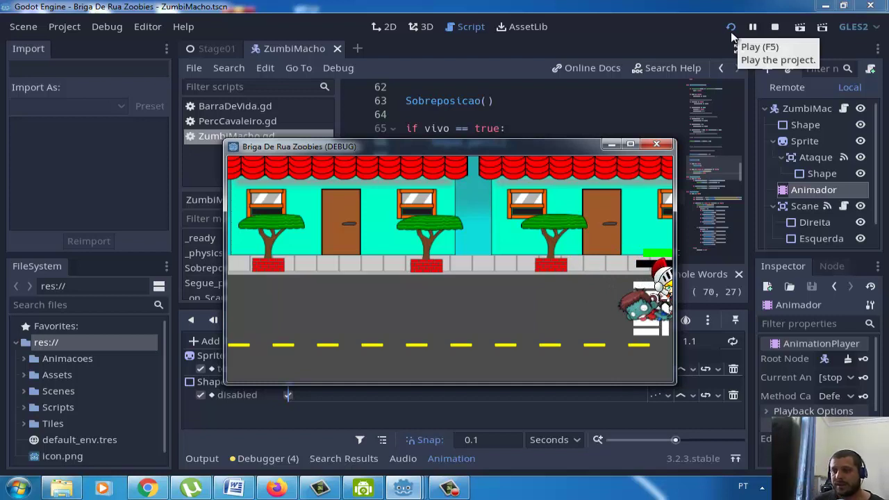
{"action": "key", "text": "Left"}
{"action": "key", "text": "Left"}
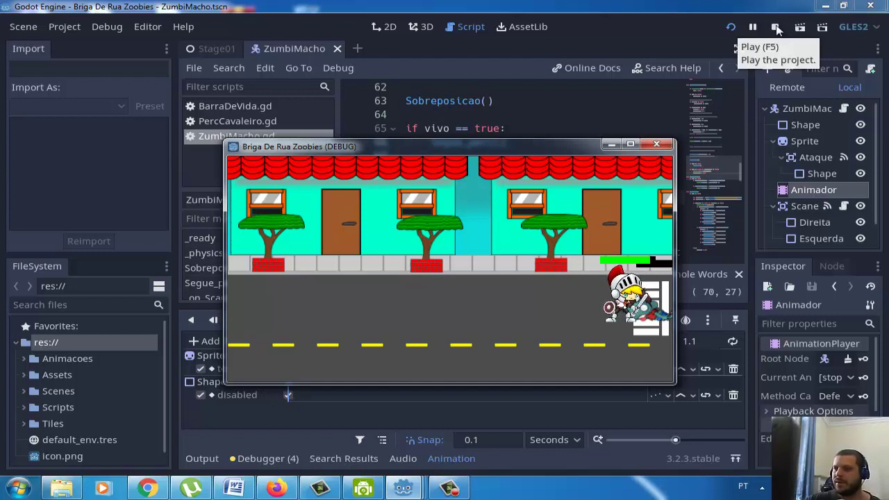
{"action": "left_click", "coordinate": [775, 27]}
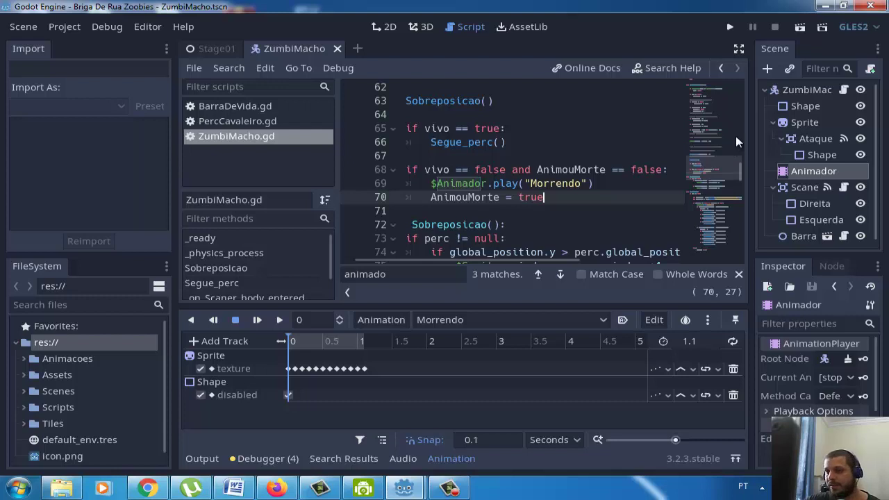
{"action": "left_click", "coordinate": [823, 90]}
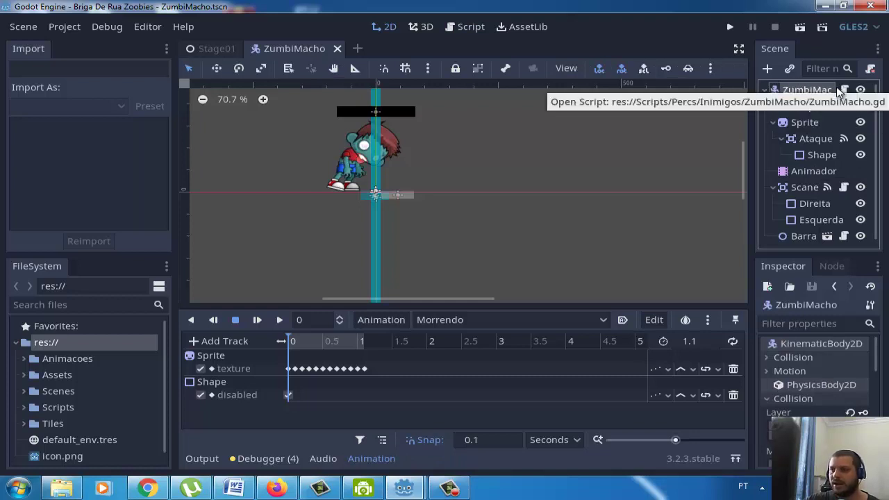
{"action": "left_click", "coordinate": [808, 155]}
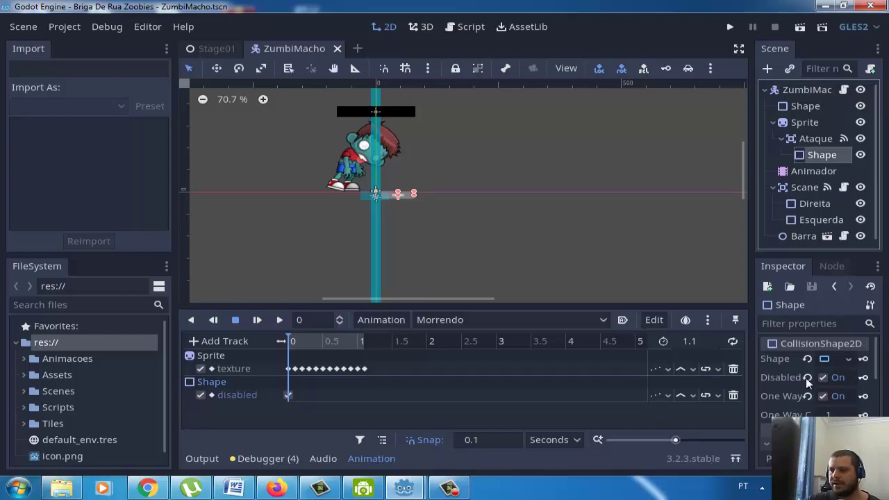
{"action": "left_click", "coordinate": [841, 91]}
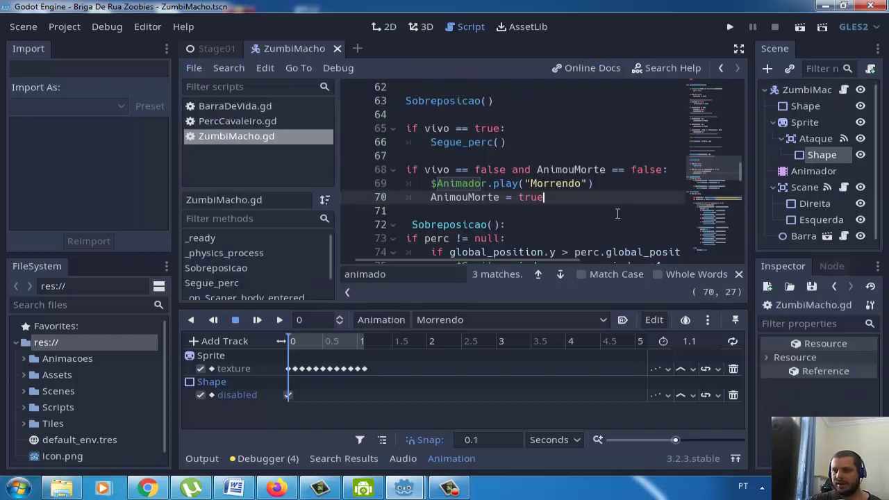
Step: Add '$Sprite/Ataque/Shape.disabled = true' on line 71 using autocomplete
{"action": "key", "text": "Return"}
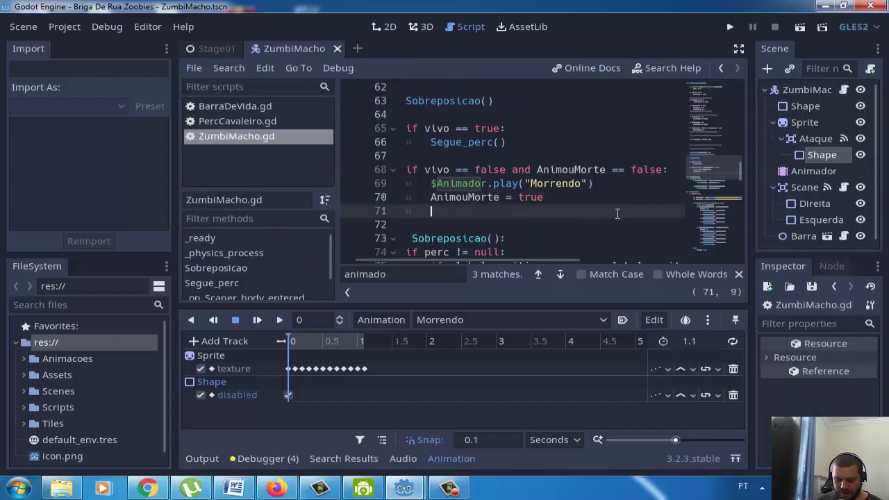
{"action": "type", "text": "$s"}
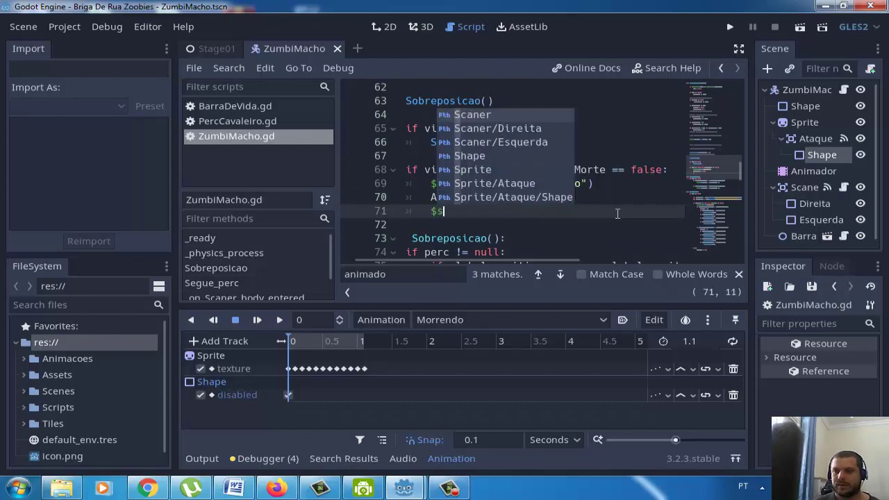
{"action": "type", "text": "hap"}
{"action": "key", "text": "BackSpace"}
{"action": "key", "text": "BackSpace"}
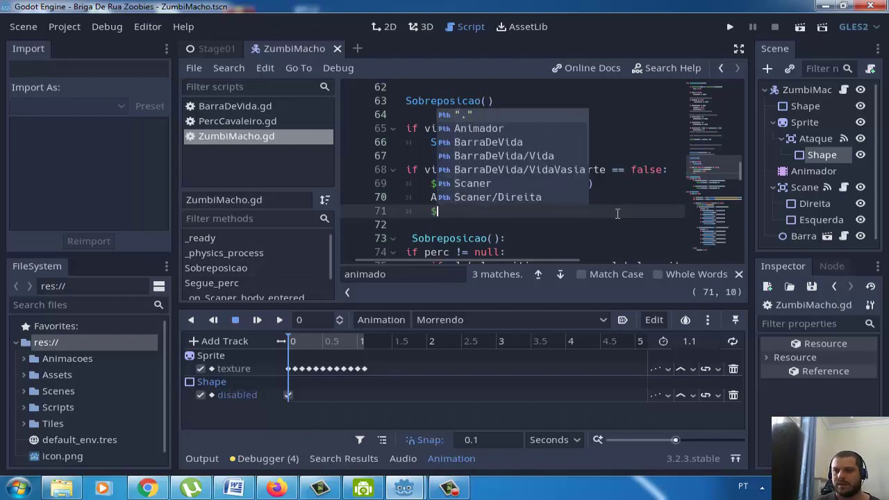
{"action": "type", "text": "ata"}
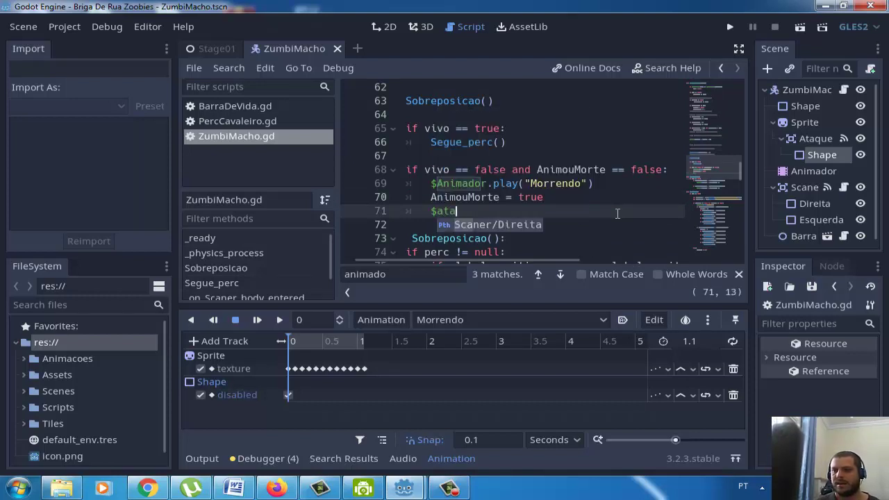
{"action": "type", "text": "q"}
{"action": "key", "text": "Down"}
{"action": "key", "text": "Return"}
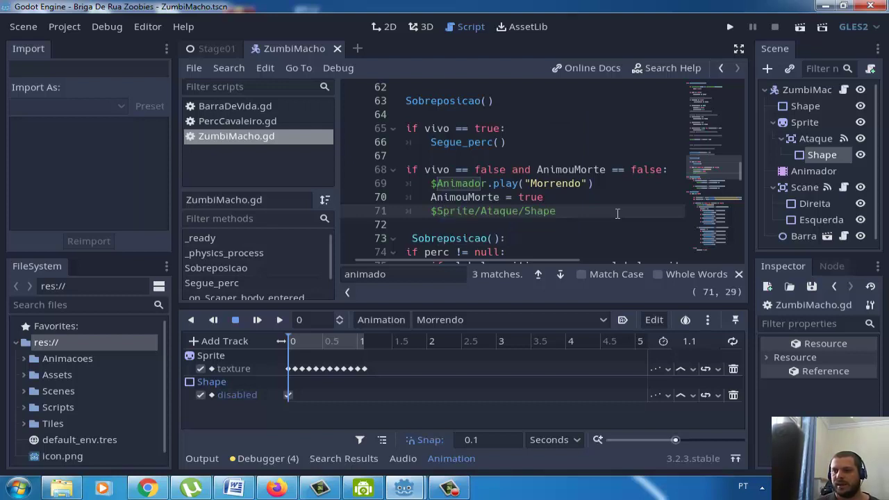
{"action": "type", "text": "."}
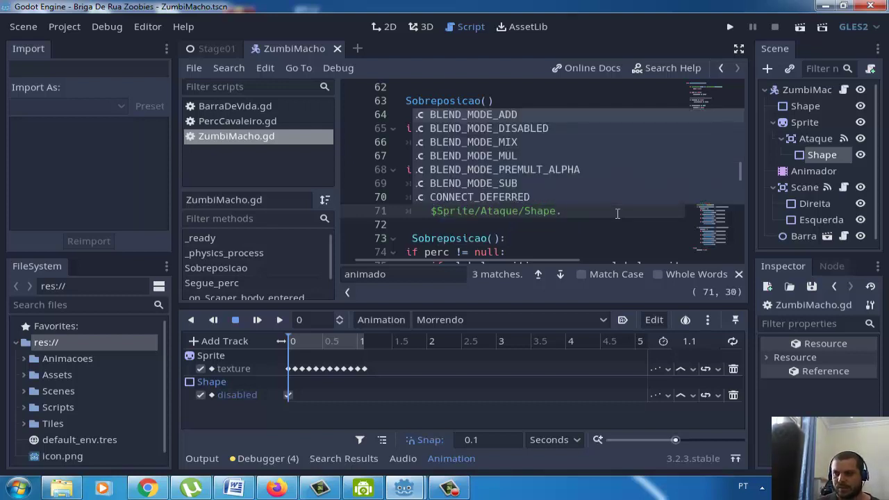
{"action": "type", "text": "di"}
{"action": "key", "text": "Return"}
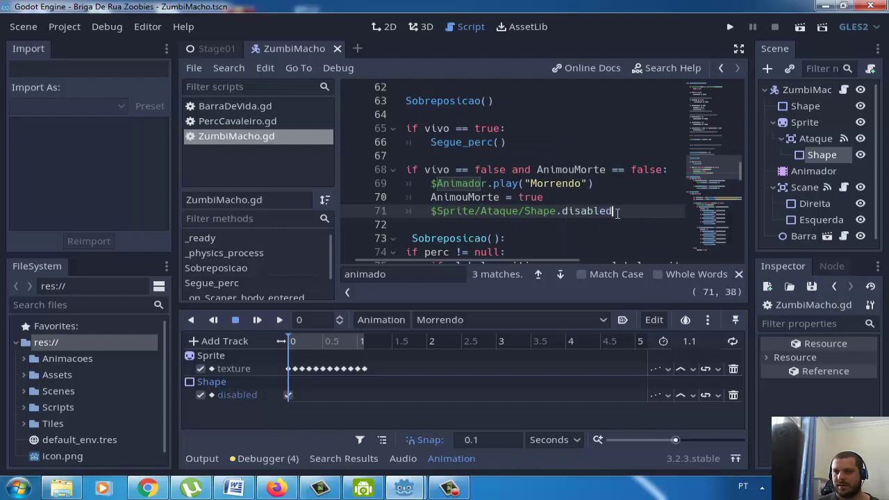
{"action": "type", "text": " = tr"}
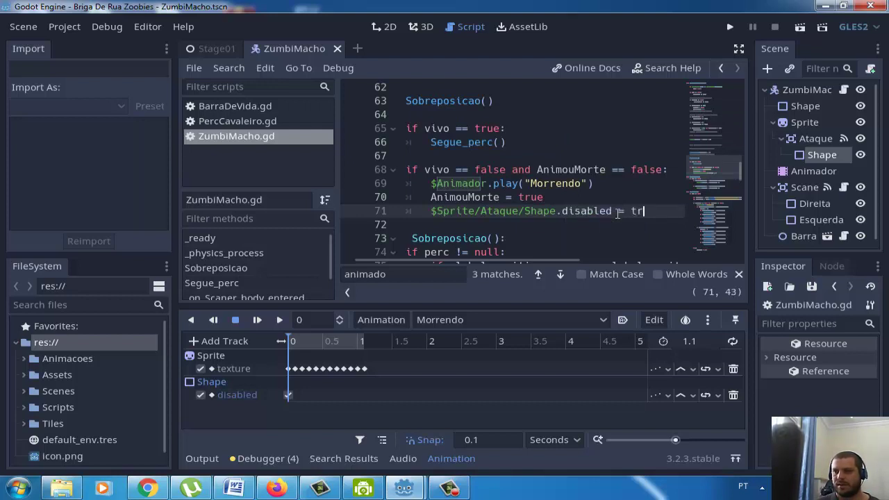
{"action": "type", "text": "ue"}
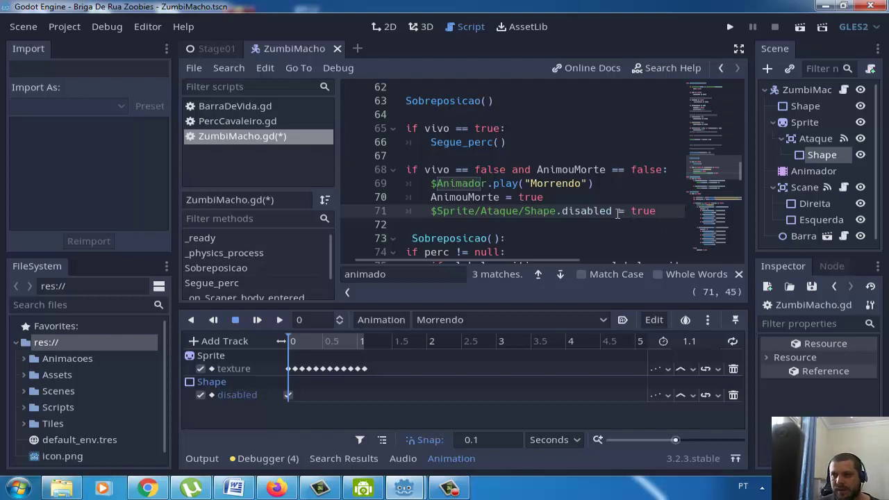
{"action": "key", "text": "Return"}
Step: Write the condition 'if TempoMorte > 3:' on line 72
{"action": "type", "text": "if"}
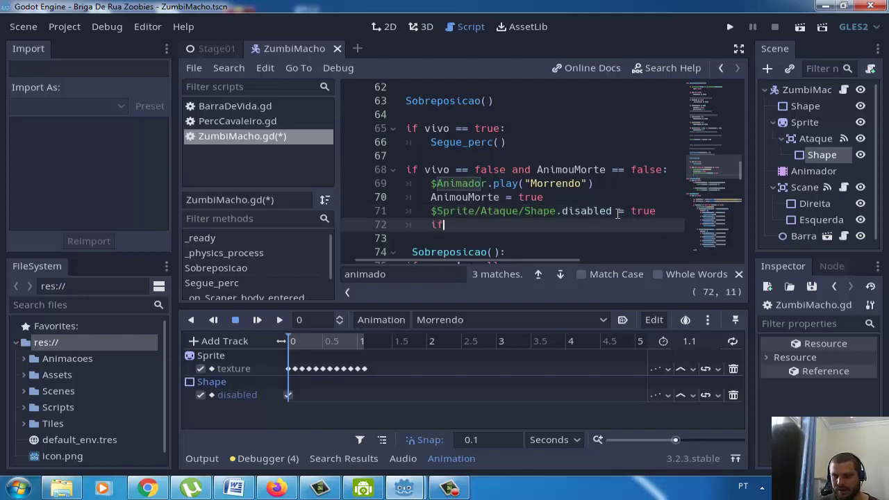
{"action": "type", "text": " tem"}
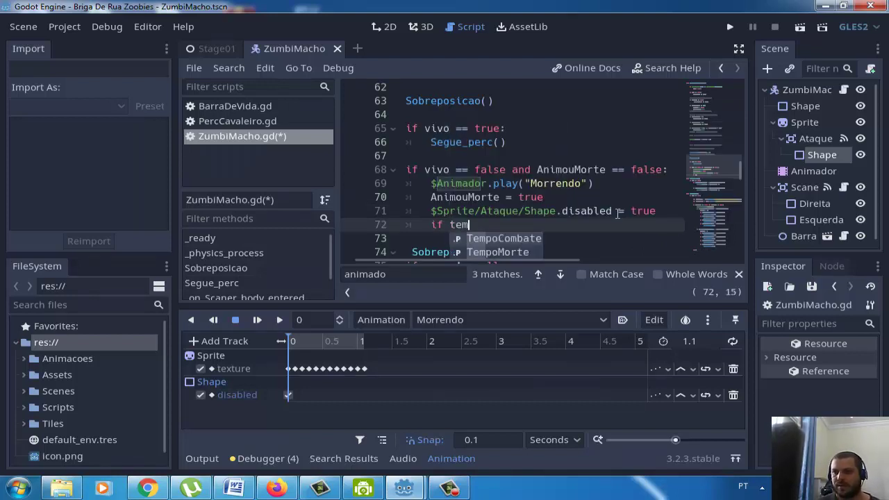
{"action": "key", "text": "Down"}
{"action": "key", "text": "Return"}
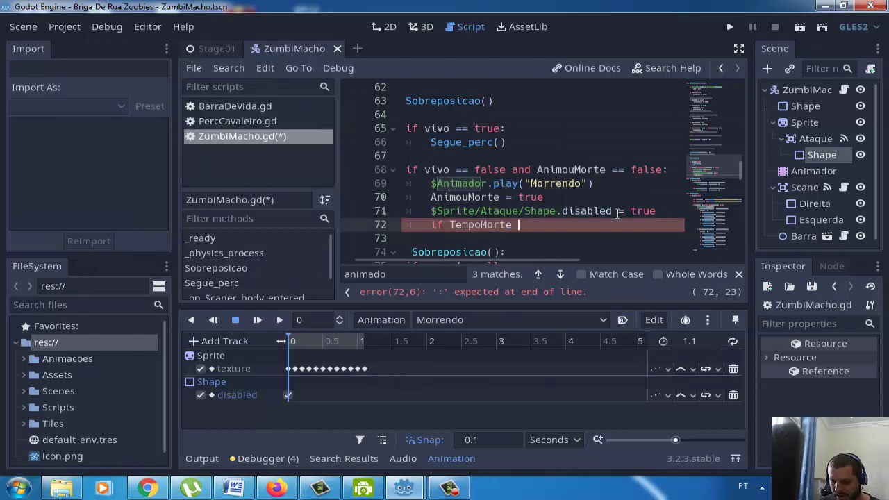
{"action": "type", "text": "> "}
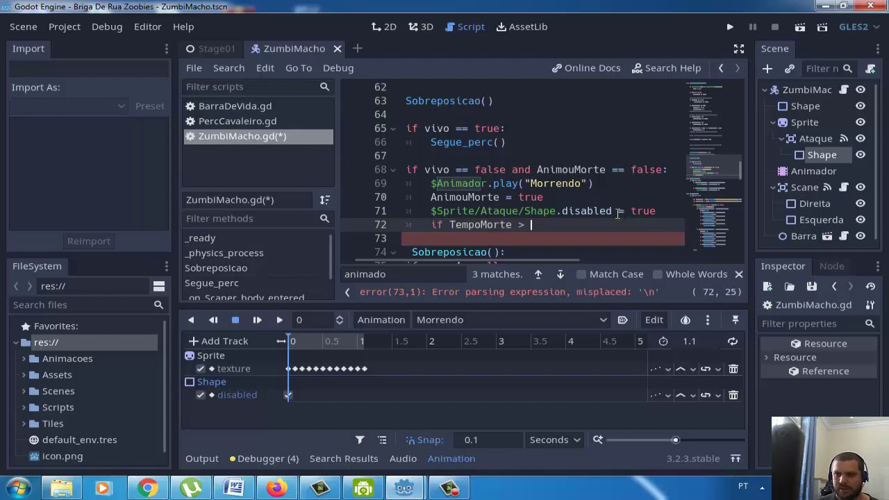
{"action": "type", "text": "3"}
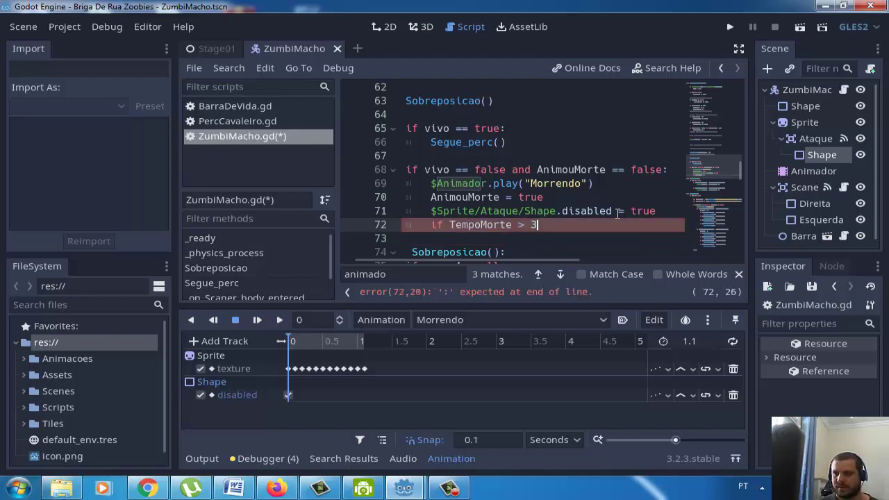
{"action": "type", "text": ":"}
{"action": "key", "text": "Return"}
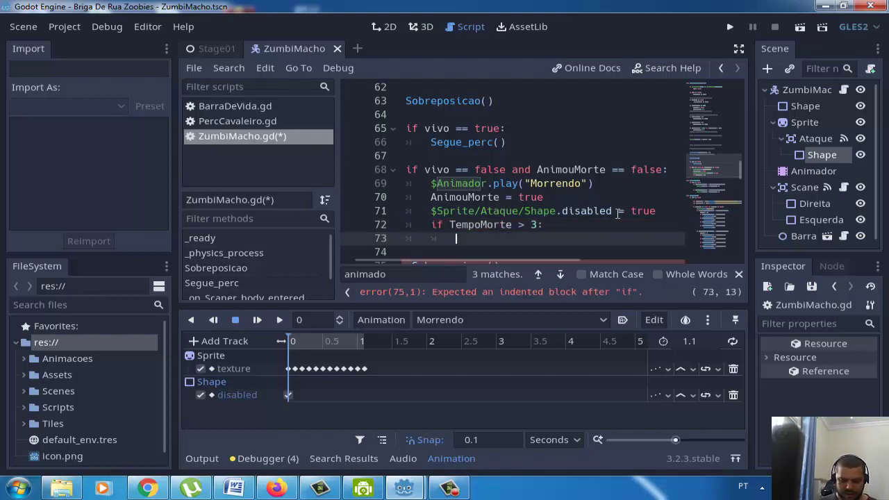
Step: Inside that block, add 'modulate.b -= delta' on line 73
{"action": "type", "text": "modu"}
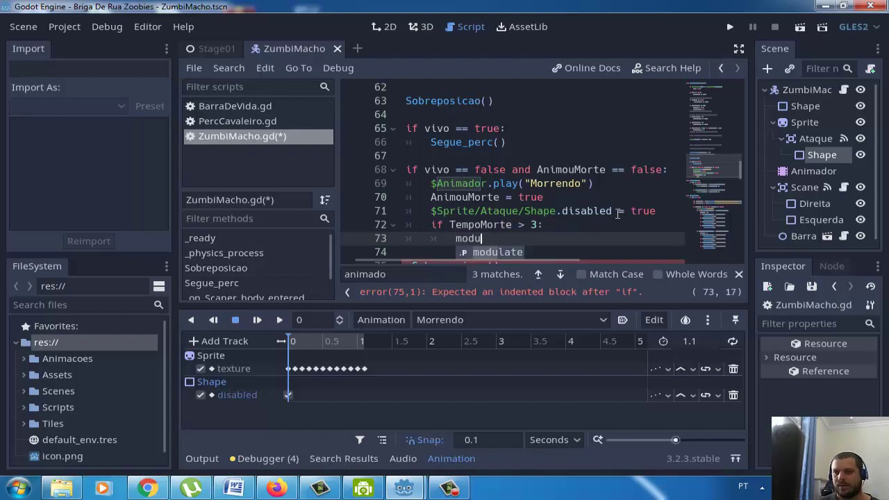
{"action": "key", "text": "Return"}
{"action": "key", "text": "BackSpace"}
{"action": "type", "text": "."}
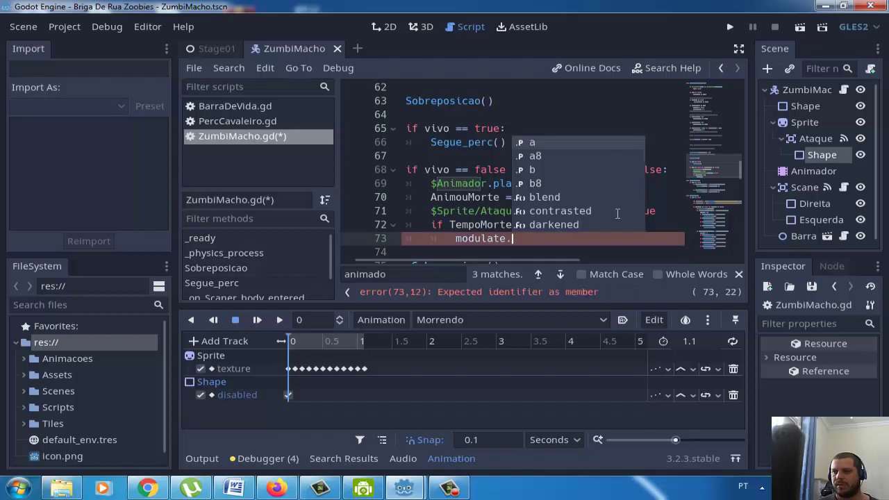
{"action": "key", "text": "Down"}
{"action": "key", "text": "Down"}
{"action": "key", "text": "Return"}
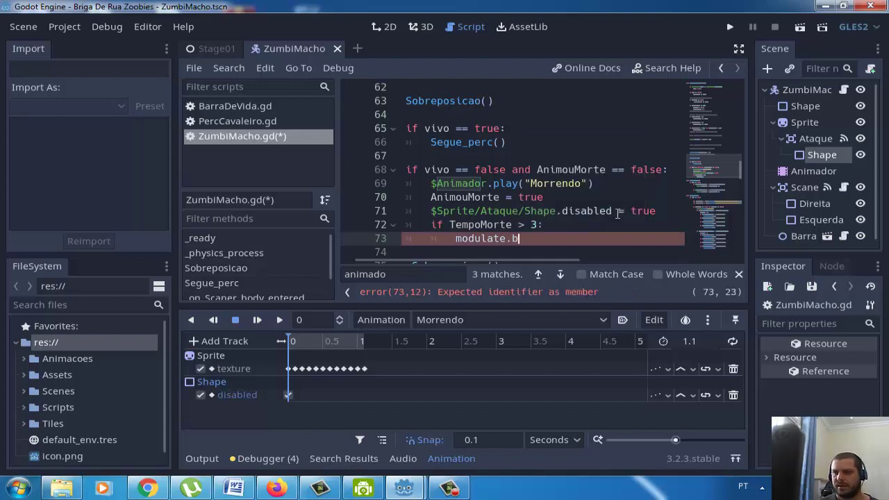
{"action": "type", "text": "-= "}
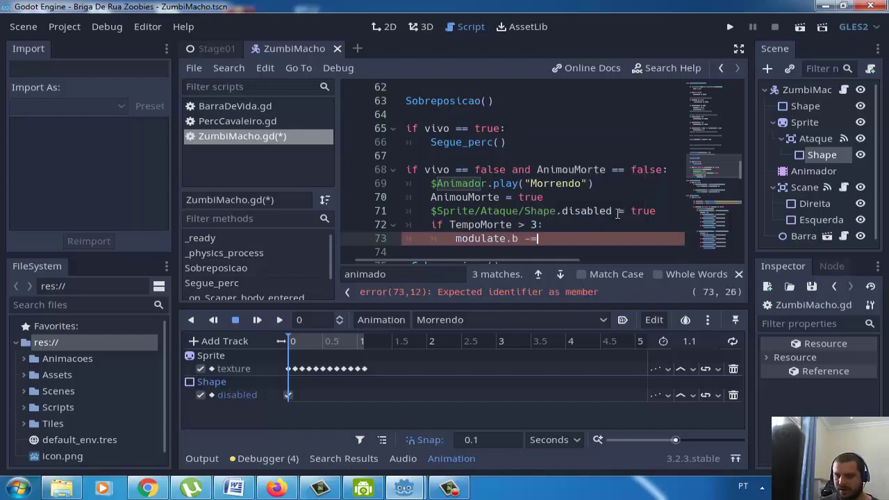
{"action": "type", "text": "delta"}
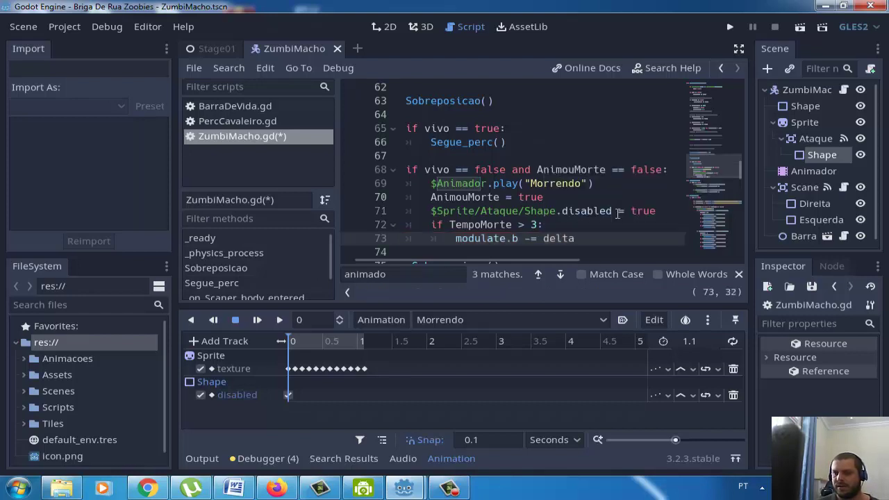
{"action": "key", "text": "Return"}
{"action": "type", "text": "if"}
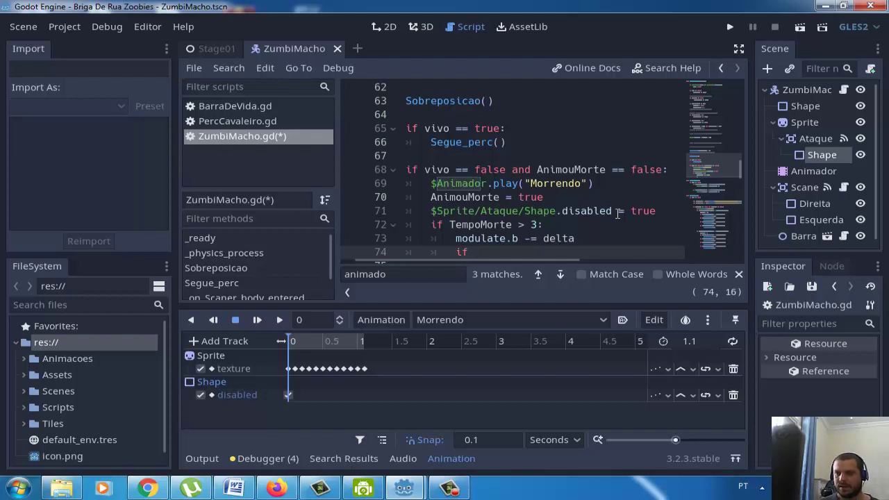
Step: Write 'if TempoMorte > 4:' on line 74, discarding a trial modulate.b < 1 condition
{"action": "type", "text": "mo"}
{"action": "key", "text": "BackSpace"}
{"action": "key", "text": "BackSpace"}
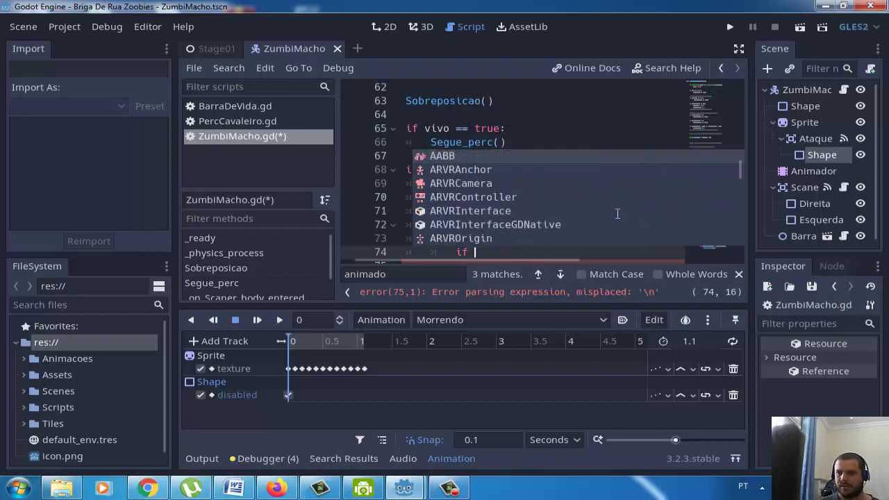
{"action": "key", "text": "BackSpace"}
{"action": "key", "text": "BackSpace"}
{"action": "key", "text": "BackSpace"}
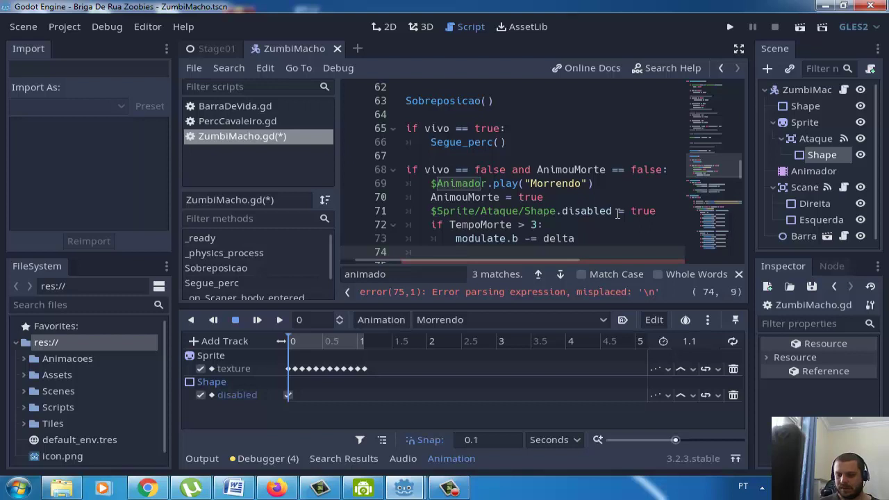
{"action": "type", "text": "if m"}
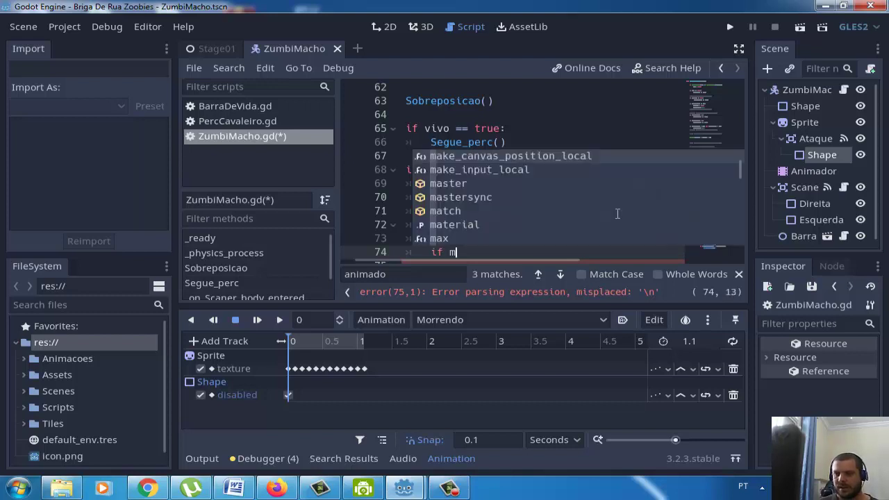
{"action": "type", "text": "odul"}
{"action": "key", "text": "Return"}
{"action": "type", "text": "."}
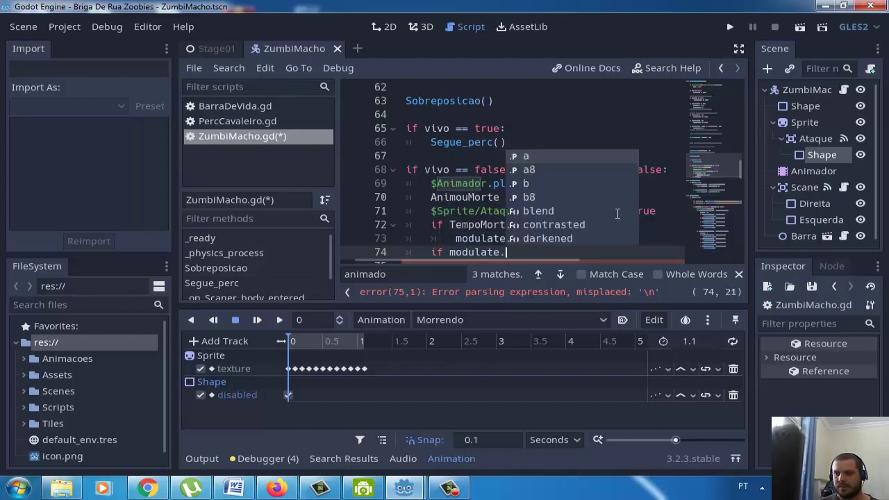
{"action": "type", "text": "b"}
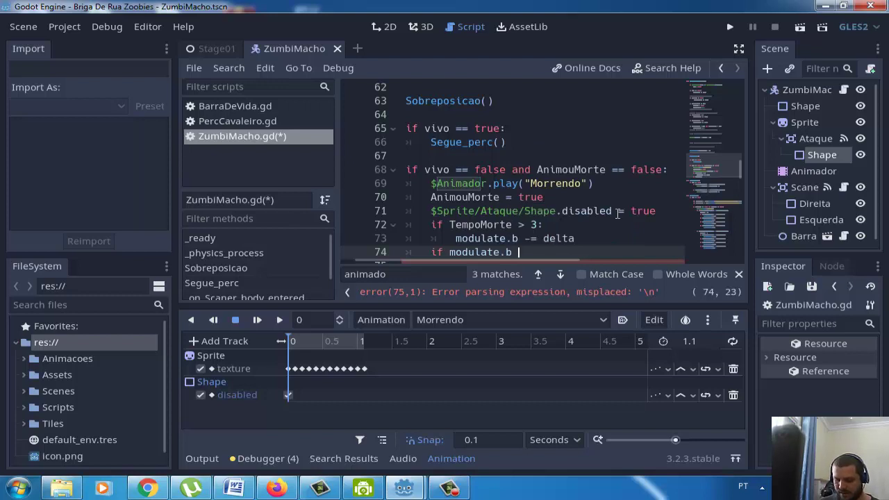
{"action": "type", "text": " < "}
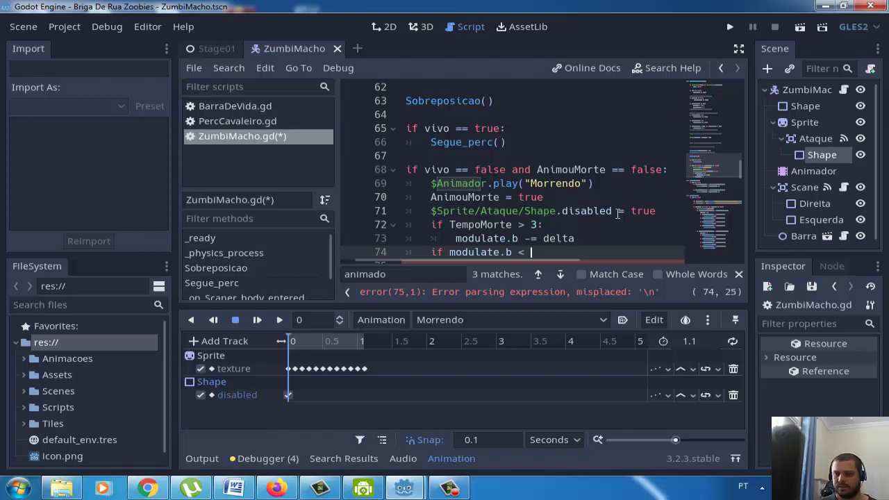
{"action": "type", "text": "1"}
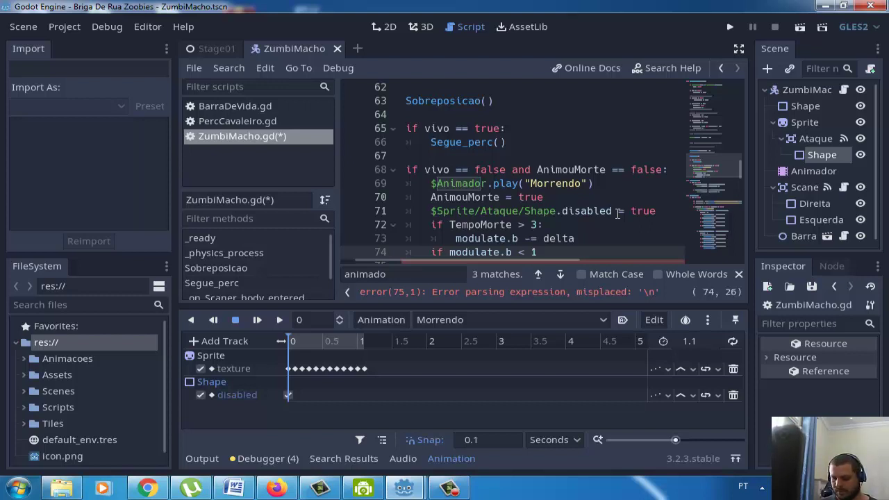
{"action": "key", "text": "BackSpace"}
{"action": "key", "text": "BackSpace"}
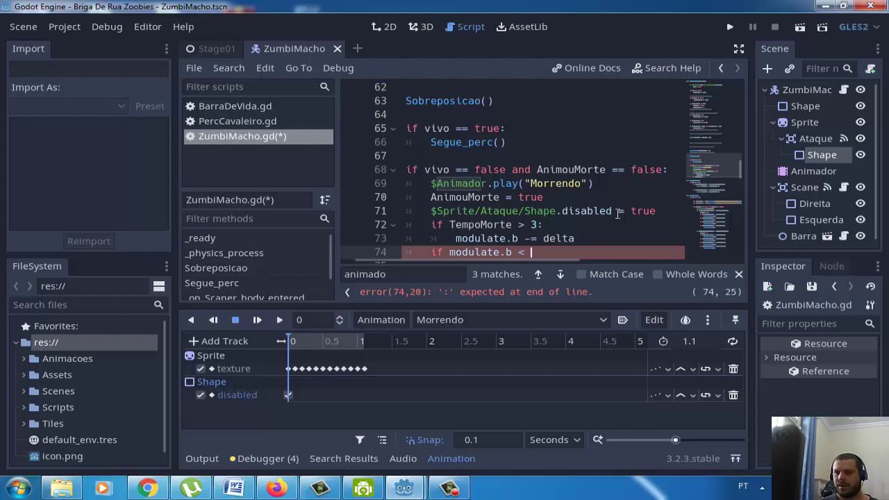
{"action": "key", "text": "BackSpace"}
{"action": "key", "text": "BackSpace"}
{"action": "key", "text": "BackSpace"}
{"action": "key", "text": "BackSpace"}
{"action": "key", "text": "BackSpace"}
{"action": "key", "text": "BackSpace"}
{"action": "key", "text": "BackSpace"}
{"action": "key", "text": "BackSpace"}
{"action": "key", "text": "BackSpace"}
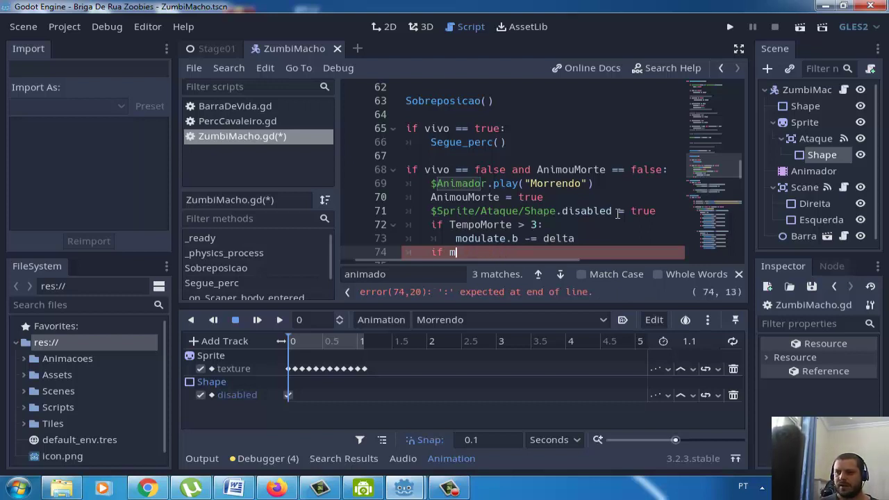
{"action": "key", "text": "BackSpace"}
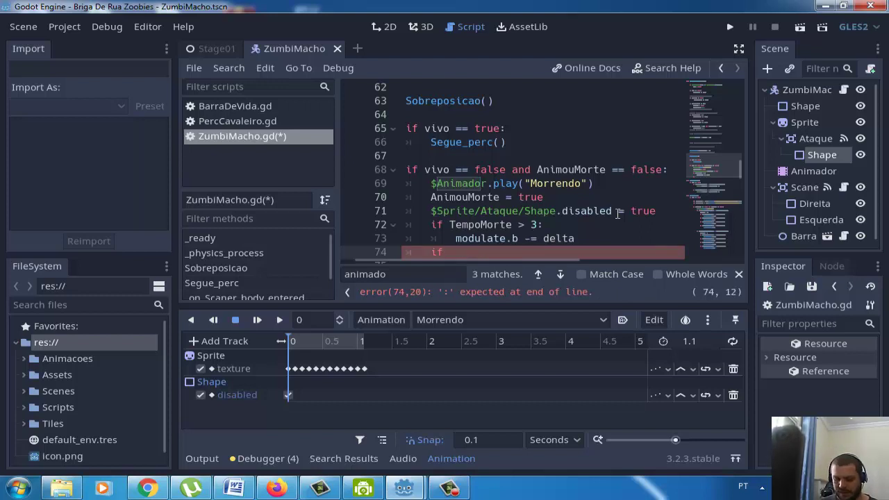
{"action": "type", "text": "tem"}
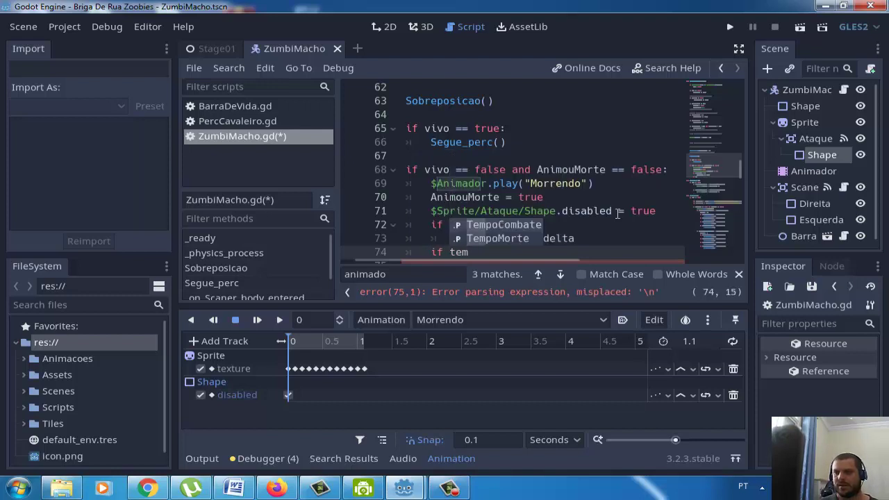
{"action": "key", "text": "Down"}
{"action": "key", "text": "Return"}
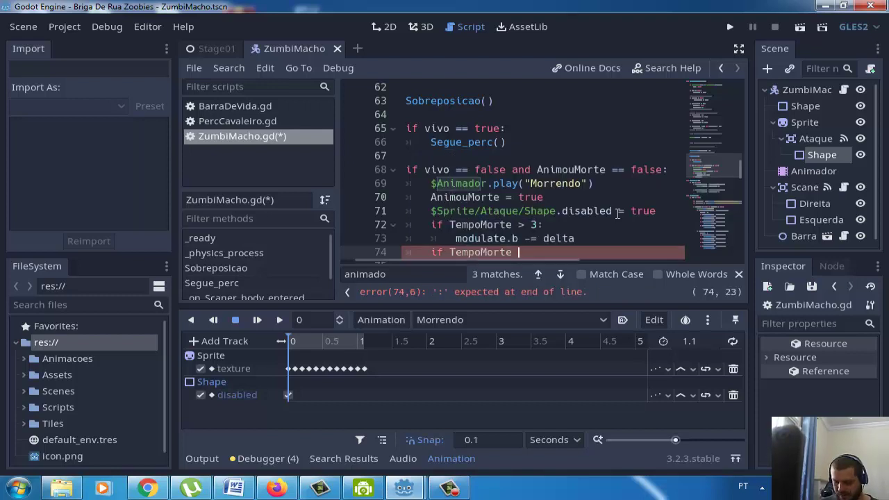
{"action": "type", "text": "> "}
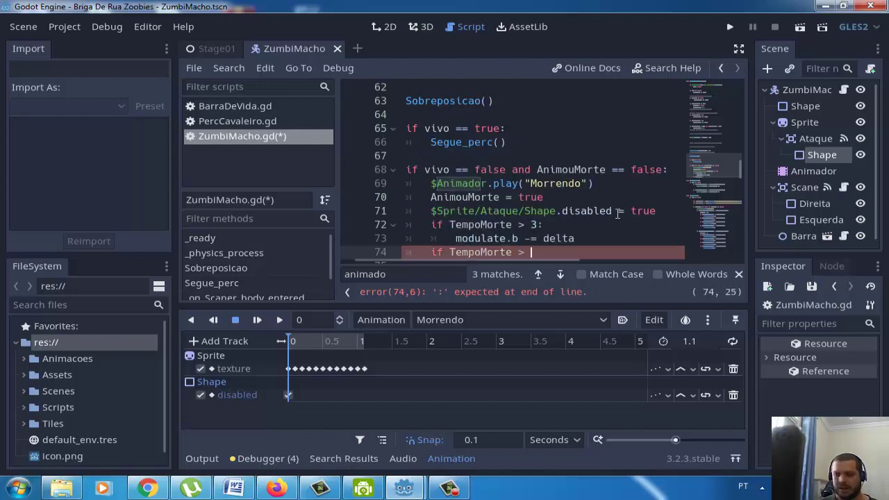
{"action": "type", "text": "3"}
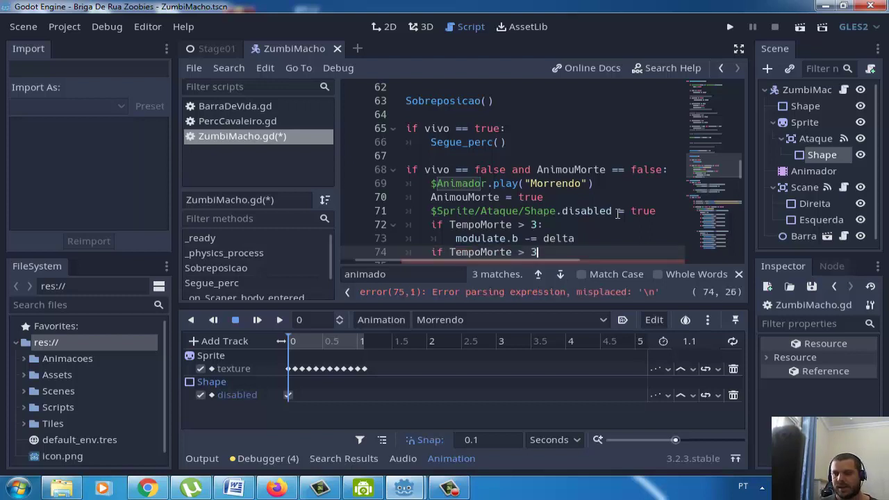
{"action": "key", "text": "BackSpace"}
{"action": "type", "text": "4"}
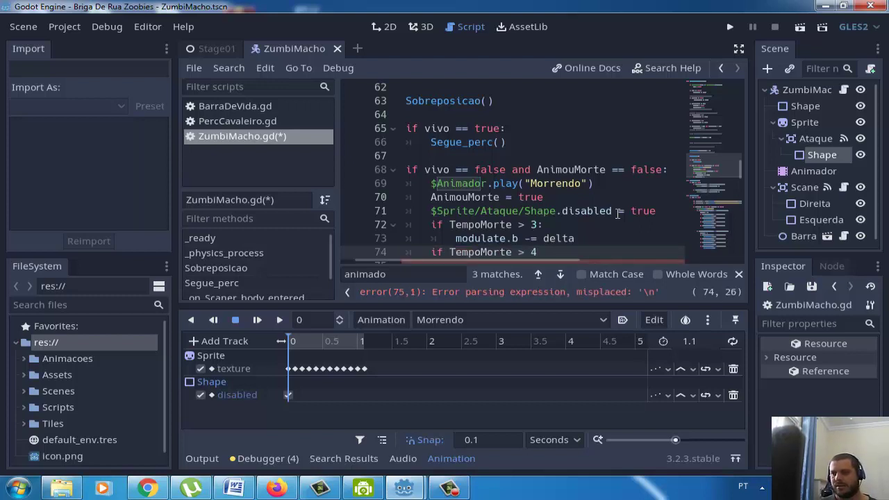
{"action": "type", "text": ":"}
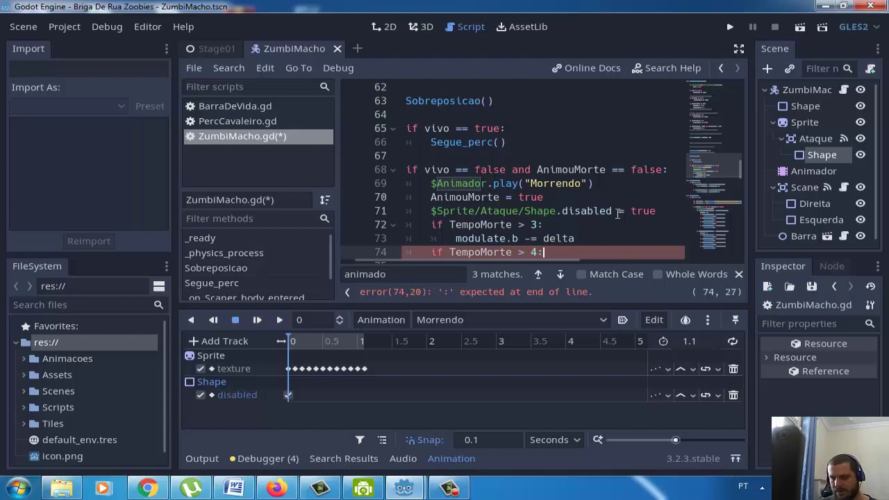
{"action": "key", "text": "Return"}
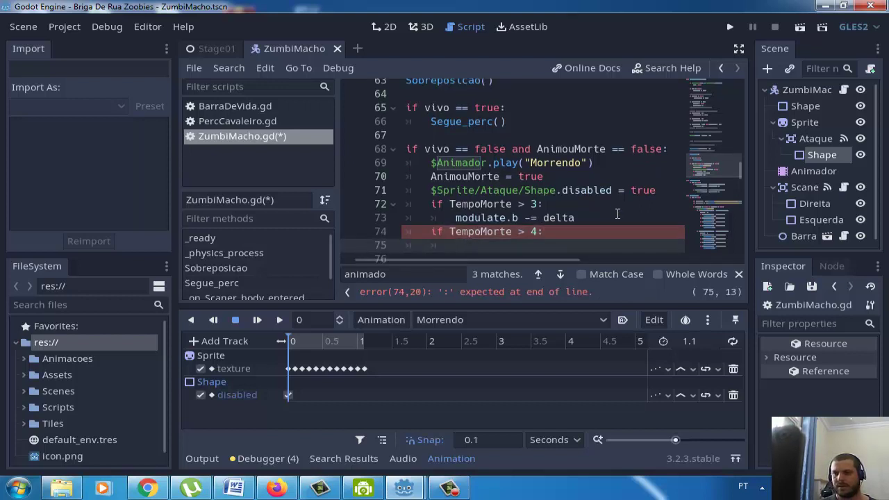
Step: Call queue_free() inside the TempoMorte > 4 block
{"action": "type", "text": "w"}
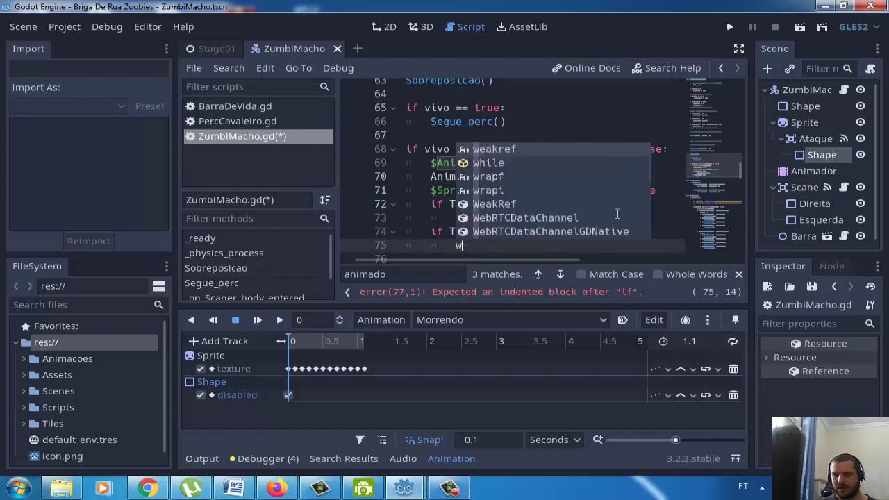
{"action": "key", "text": "BackSpace"}
{"action": "type", "text": "que"}
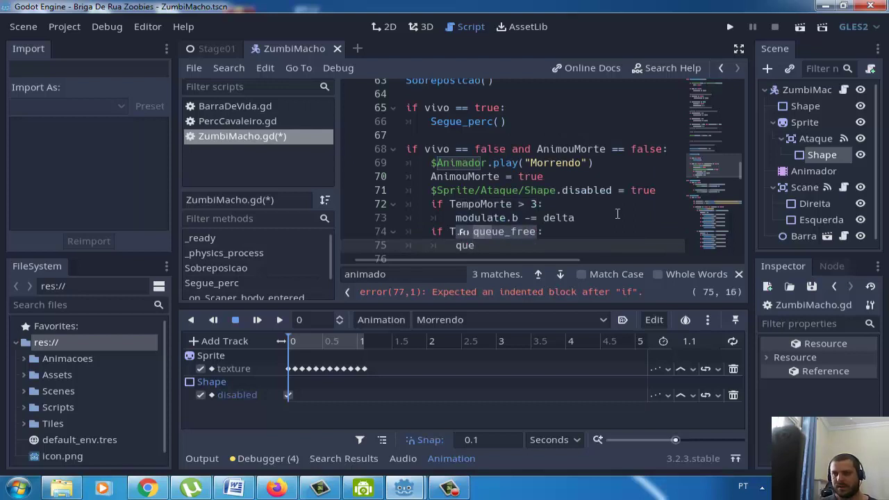
{"action": "key", "text": "Return"}
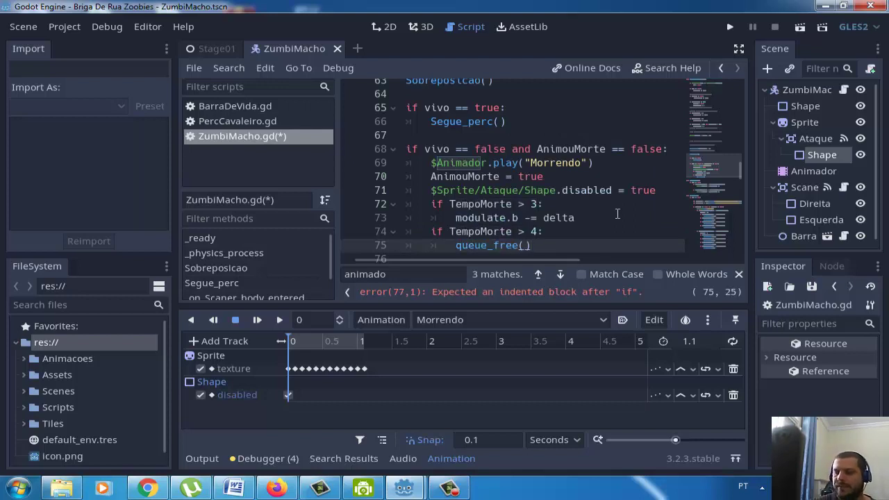
Step: Run the game, walk the knight toward the zombie to test its death, then stop it
{"action": "left_click", "coordinate": [734, 29]}
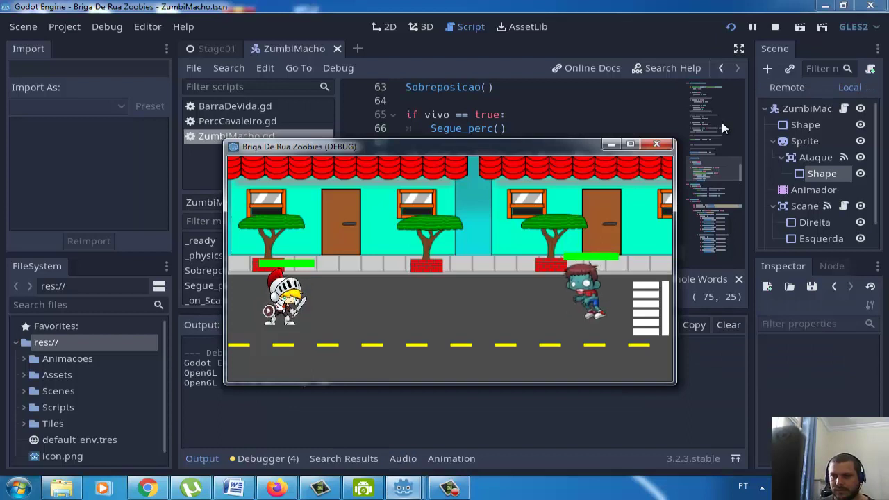
{"action": "key", "text": "Right"}
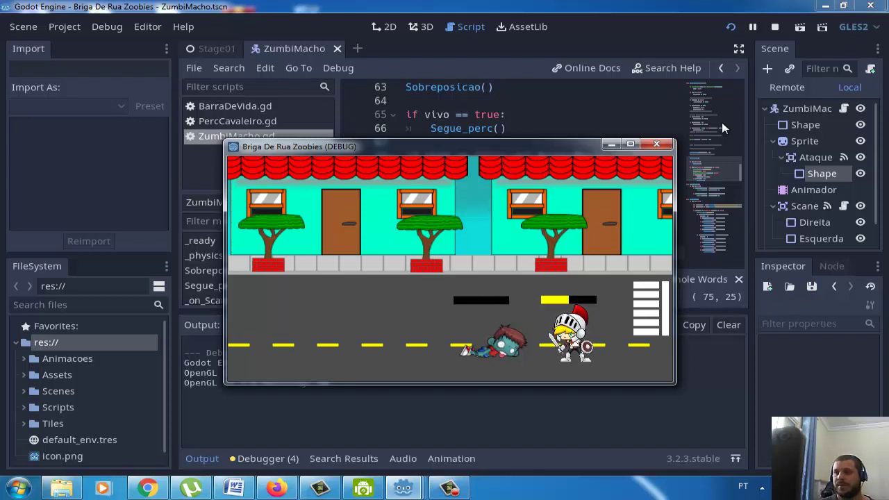
{"action": "left_click", "coordinate": [773, 26]}
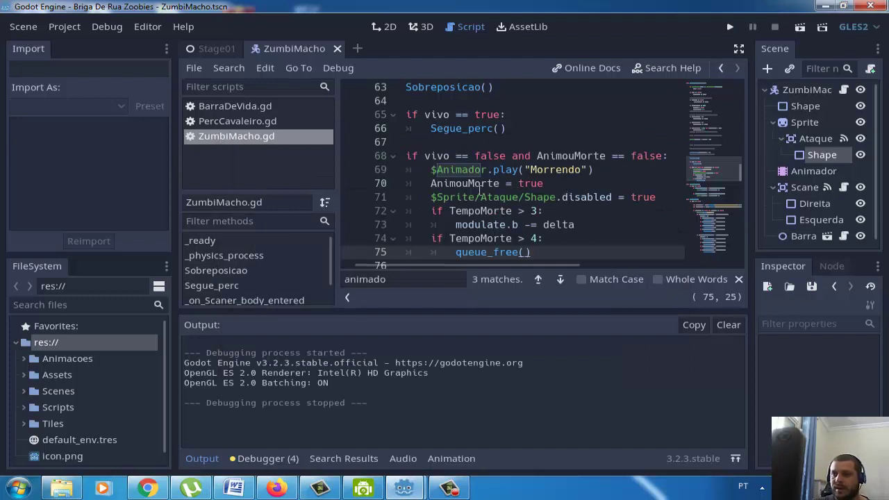
Step: Move the TempoMorte fade and queue_free lines to a new line out of the Morrendo block
{"action": "left_click_drag", "start_coordinate": [429, 210], "coordinate": [486, 253]}
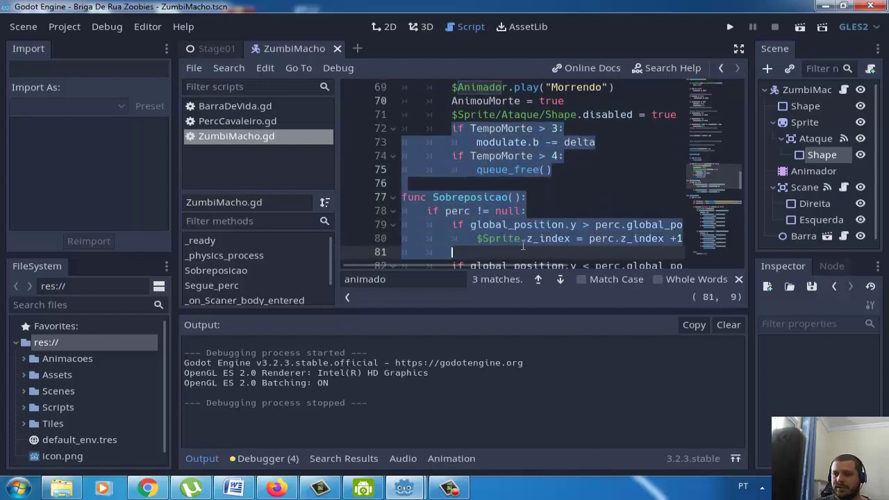
{"action": "left_click_drag", "start_coordinate": [486, 253], "coordinate": [577, 177]}
{"action": "key", "text": "ctrl+c"}
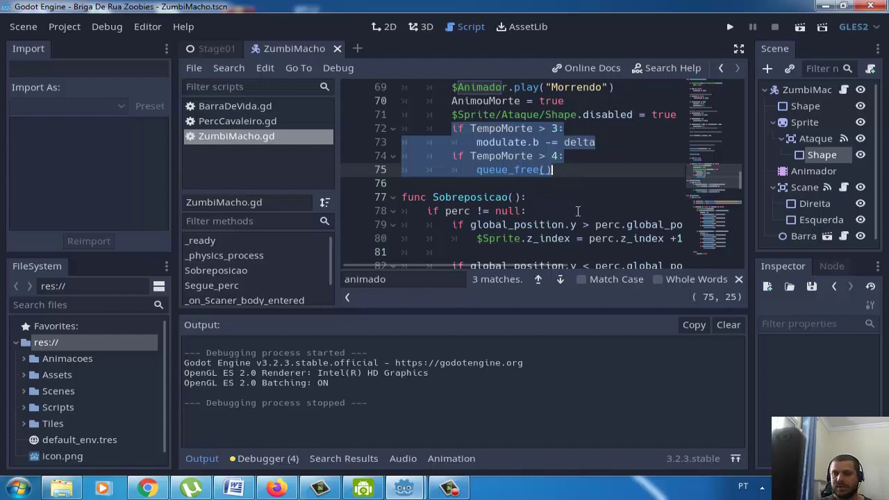
{"action": "key", "text": "BackSpace"}
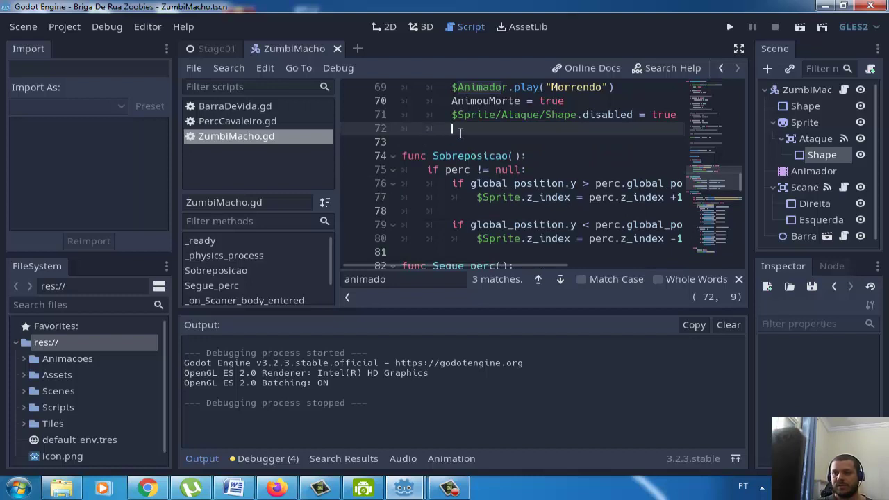
{"action": "key", "text": "BackSpace"}
{"action": "key", "text": "Return"}
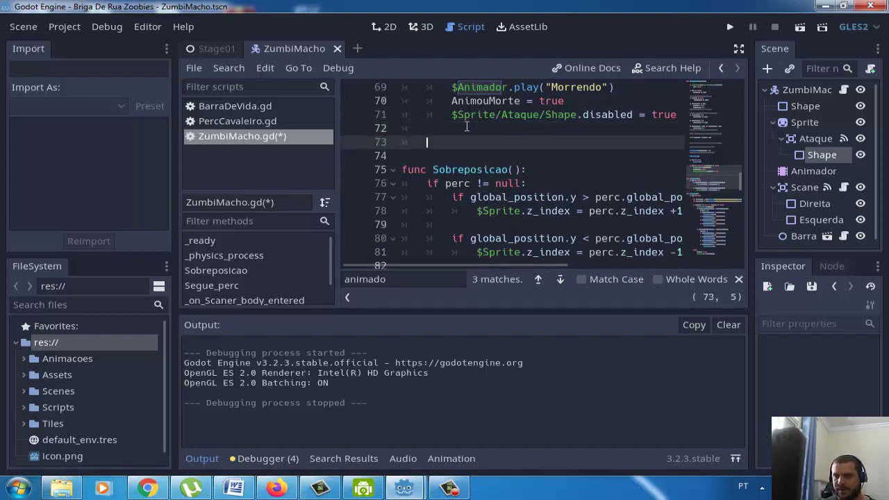
{"action": "key", "text": "ctrl+v"}
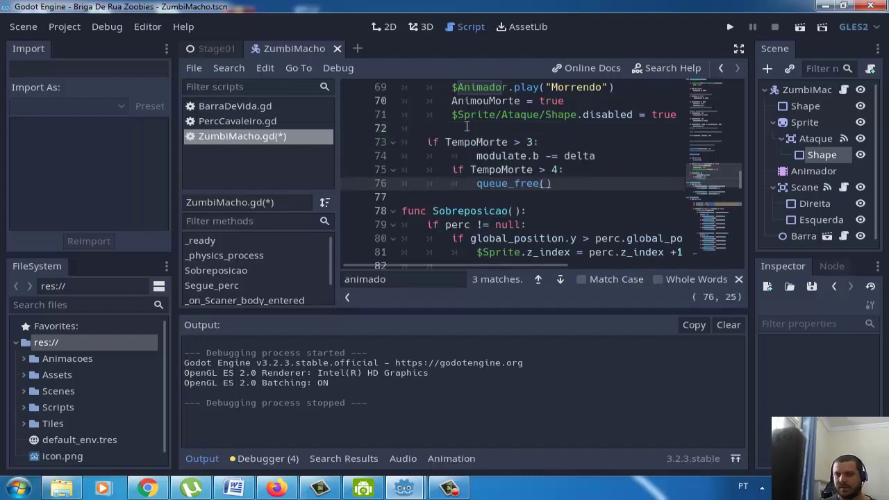
Step: Outdent the modulate.b, TempoMorte > 4 and queue_free() lines to the correct level
{"action": "key", "text": "Up"}
{"action": "key", "text": "Up"}
{"action": "key", "text": "Home"}
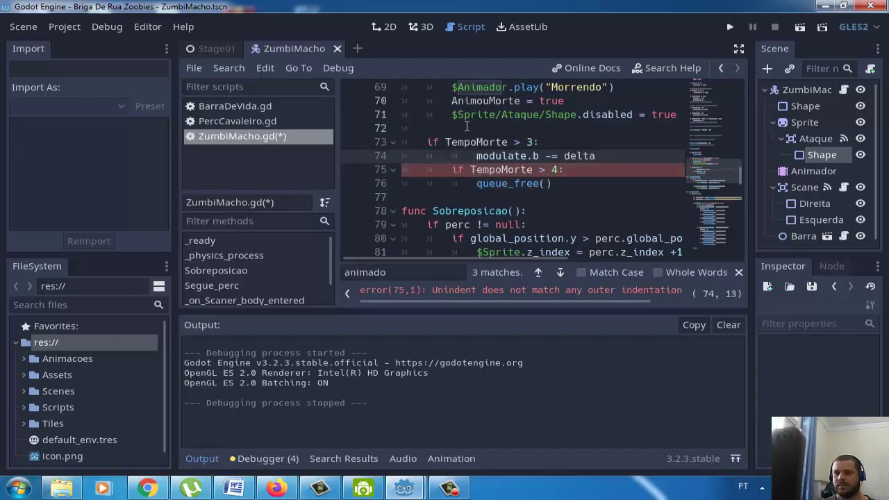
{"action": "key", "text": "BackSpace"}
{"action": "key", "text": "Down"}
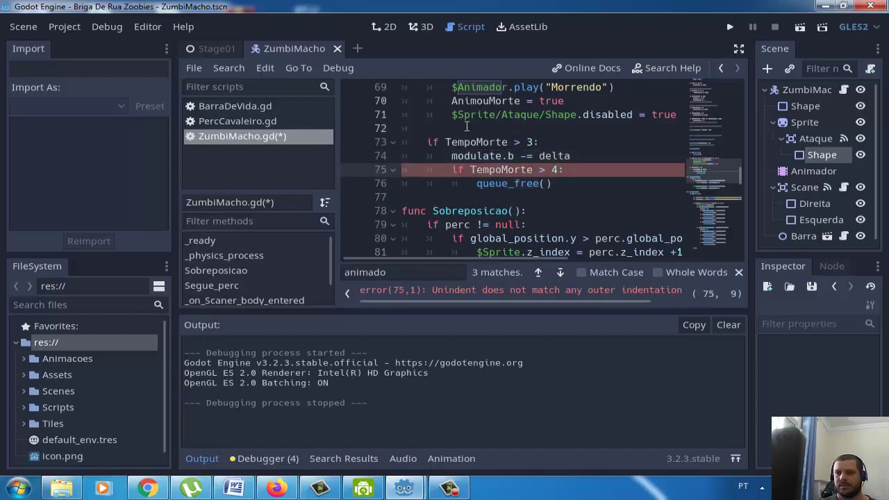
{"action": "key", "text": "BackSpace"}
{"action": "key", "text": "Down"}
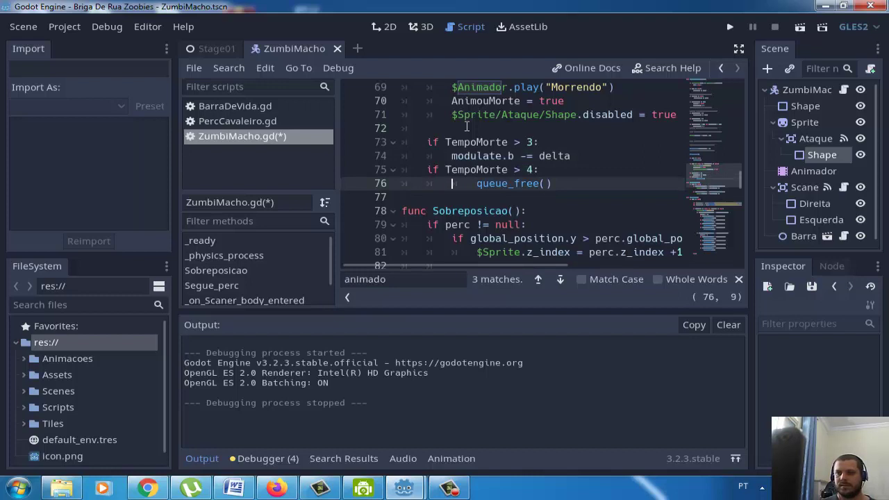
{"action": "key", "text": "BackSpace"}
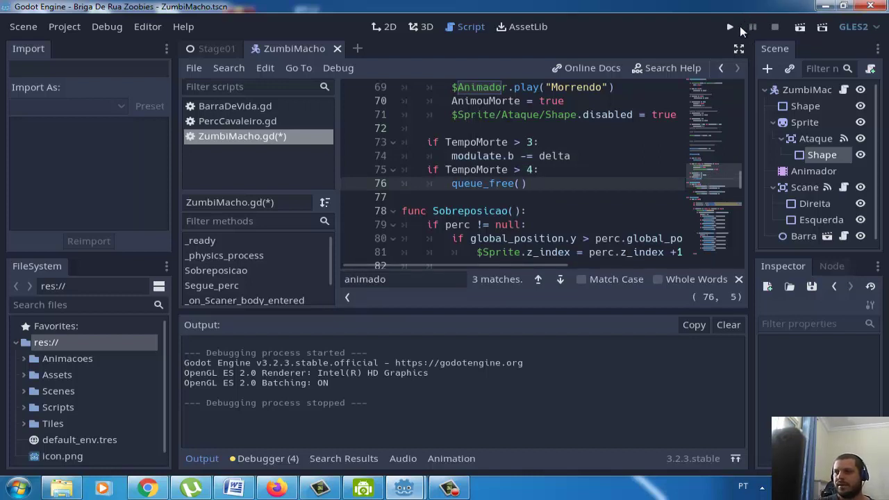
Step: Launch the game and walk the knight right to attack the zombie
{"action": "left_click", "coordinate": [729, 28]}
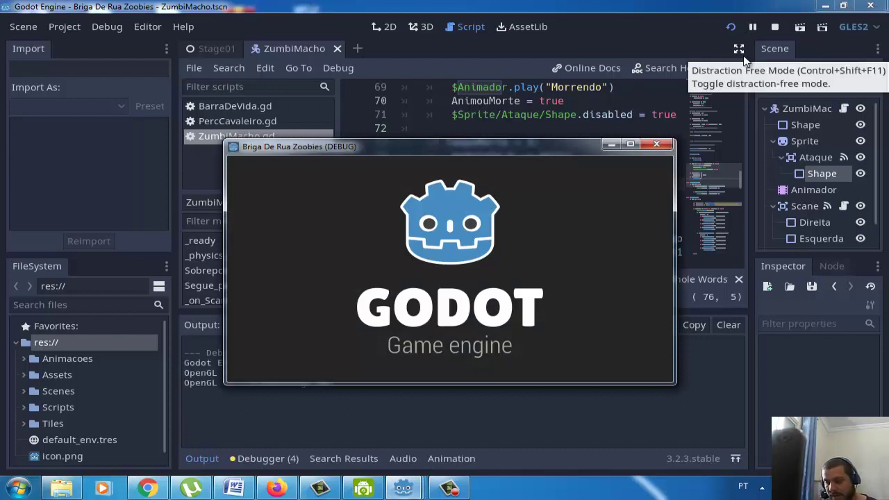
{"action": "key", "text": "Right"}
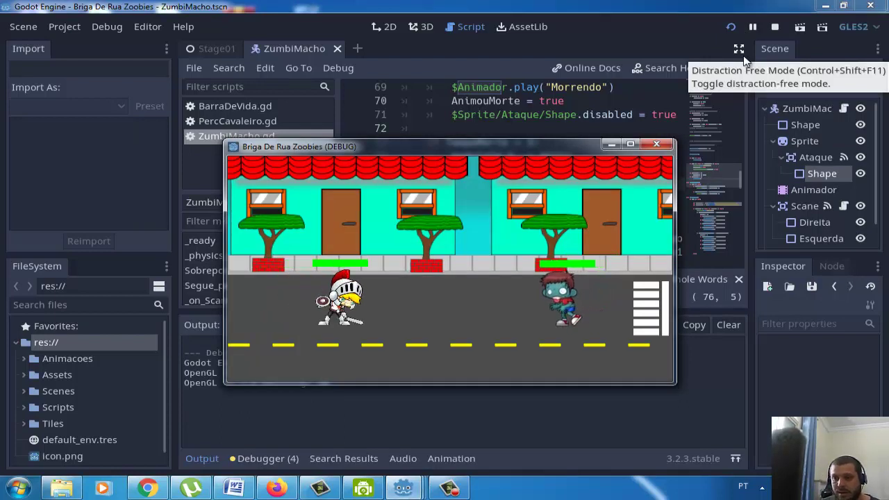
{"action": "key", "text": "Right"}
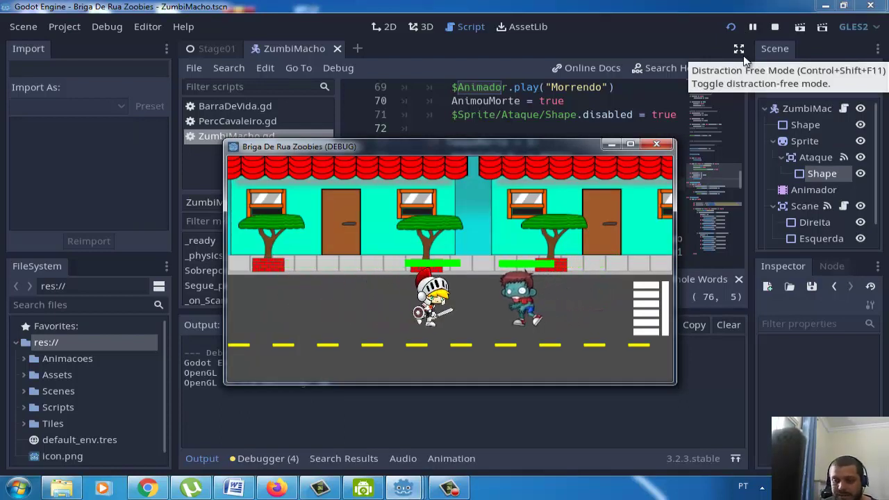
{"action": "key", "text": "Right"}
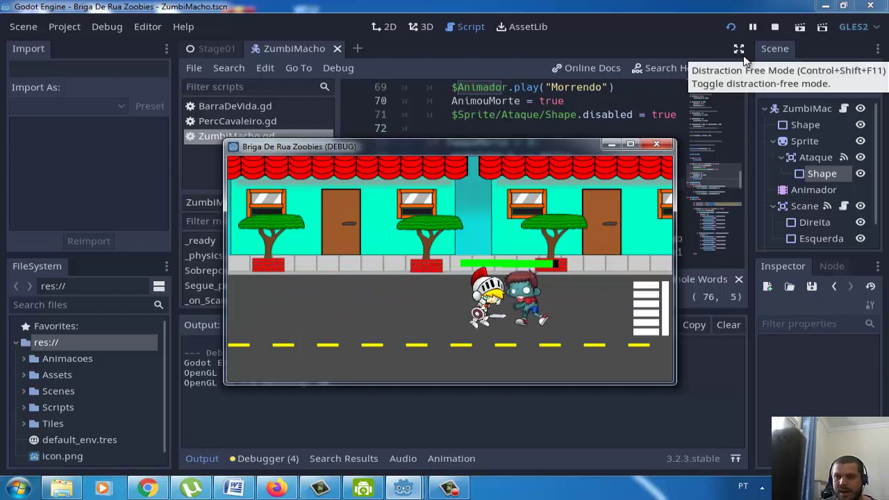
{"action": "key", "text": "Right"}
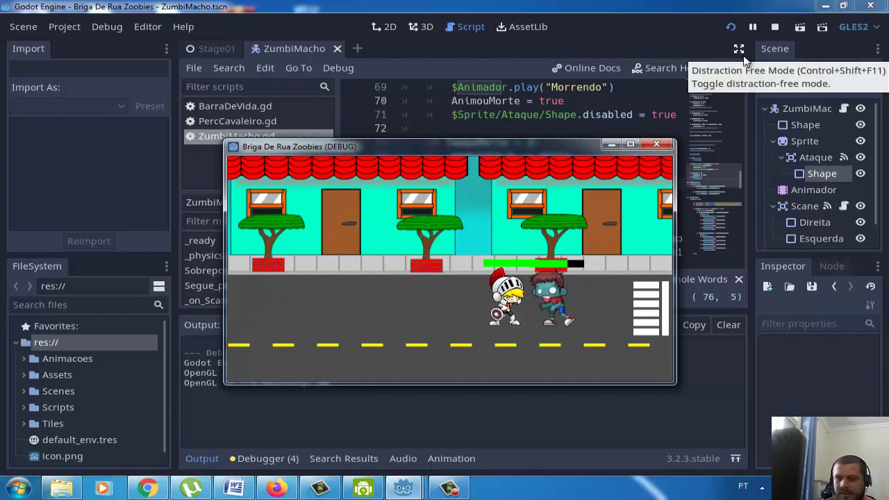
{"action": "key", "text": "Right"}
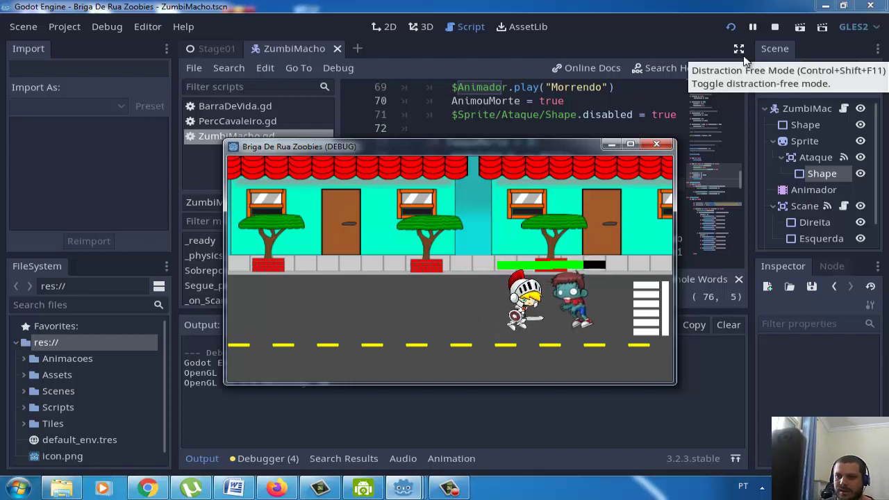
Step: Keep fighting the zombie, backing off and closing in, until the finishing blow kills it
{"action": "key", "text": "Left"}
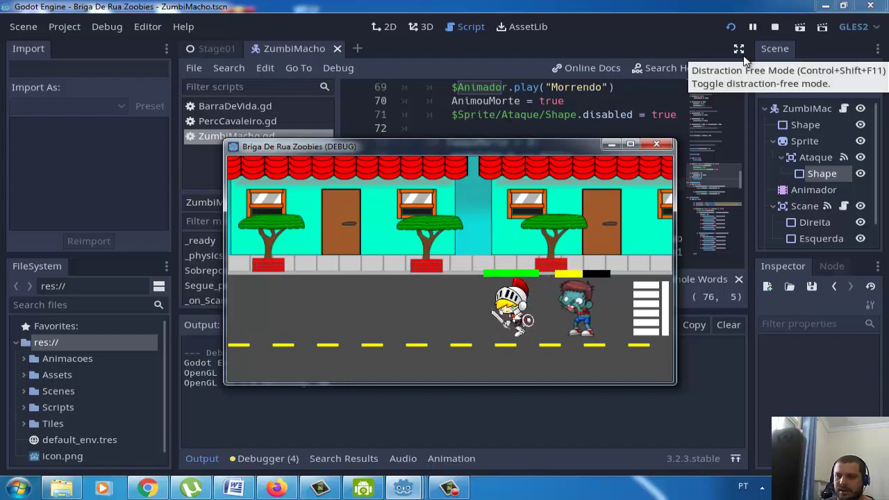
{"action": "key", "text": "Right"}
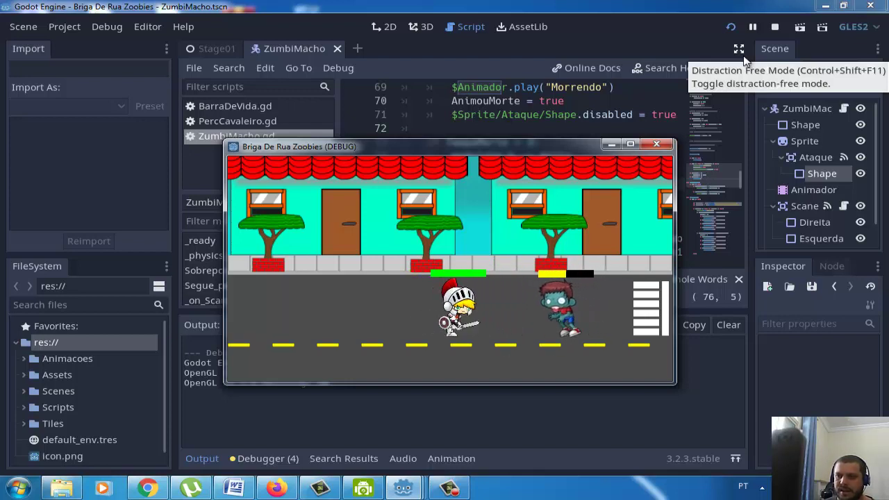
{"action": "key", "text": "Right"}
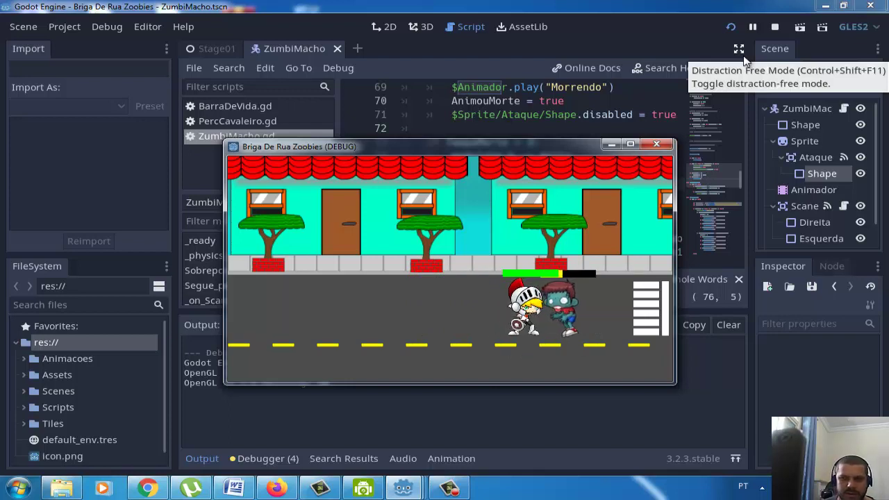
{"action": "key", "text": "Right"}
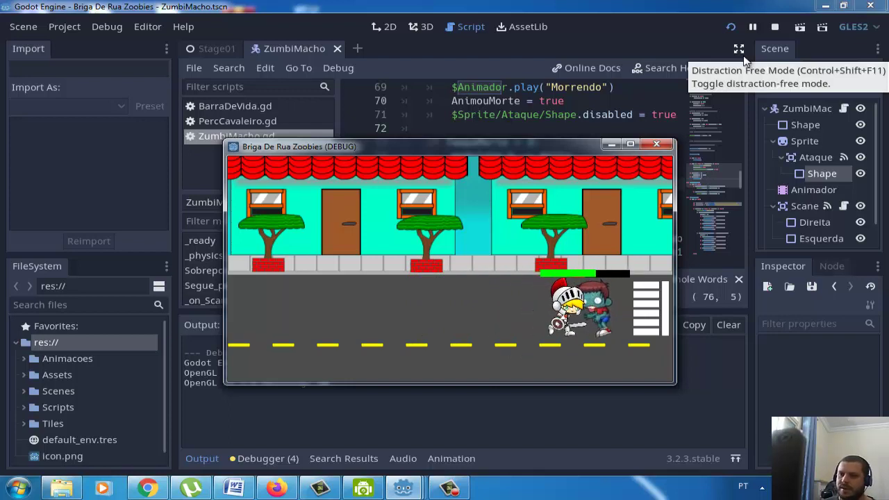
{"action": "key", "text": "Left"}
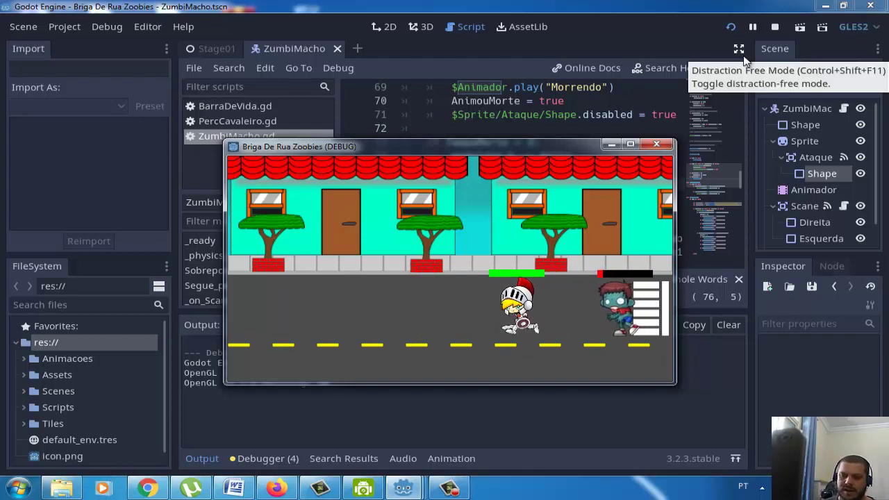
{"action": "key", "text": "Right"}
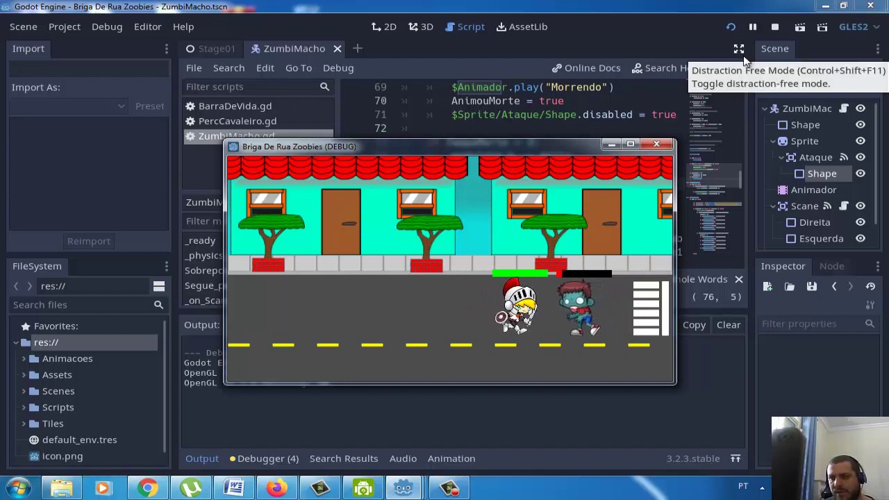
{"action": "key", "text": "space"}
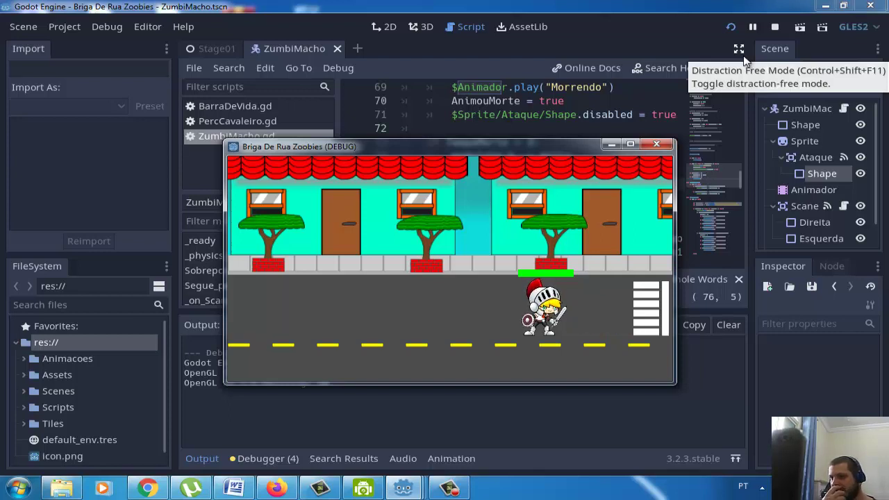
Step: Stop the running game and look over the Sobreposicao code
{"action": "left_click", "coordinate": [774, 26]}
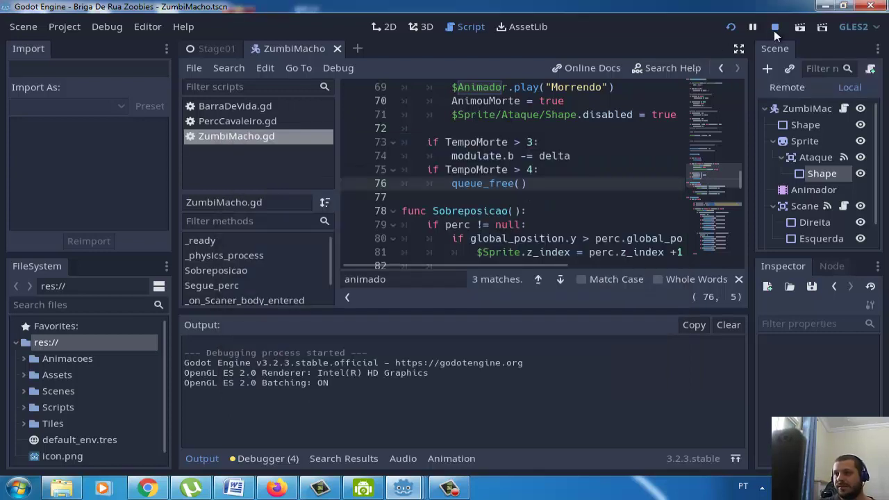
{"action": "left_click", "coordinate": [615, 238]}
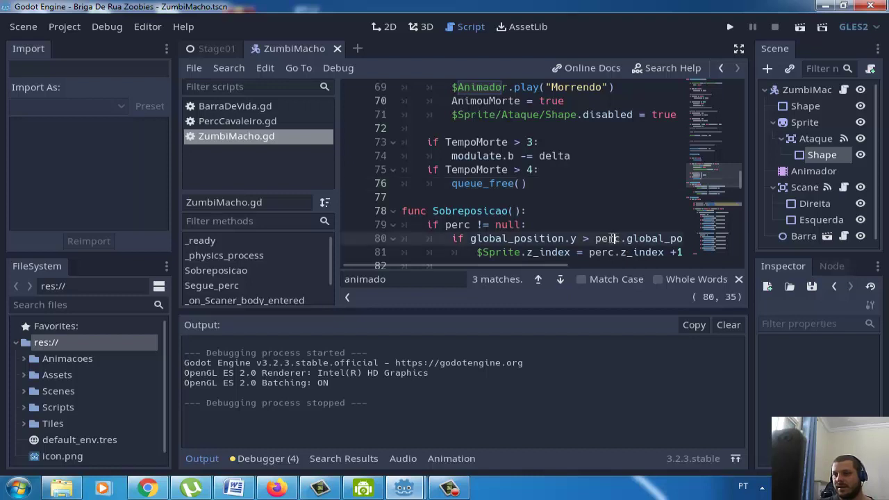
{"action": "scroll", "coordinate": [613, 238], "scroll_direction": "down", "scroll_amount": 3}
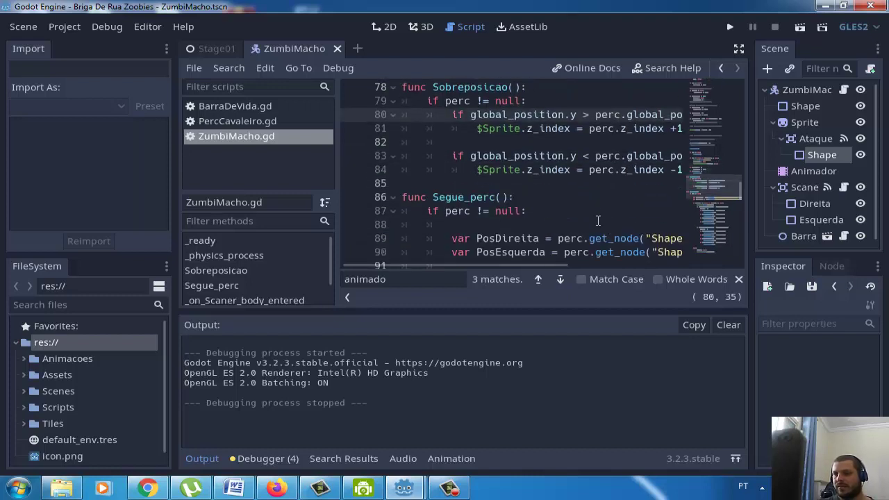
{"action": "mouse_move", "coordinate": [520, 266]}
{"action": "left_mouse_down"}
{"action": "mouse_move", "coordinate": [566, 271]}
{"action": "mouse_move", "coordinate": [556, 279]}
{"action": "mouse_move", "coordinate": [488, 262]}
{"action": "left_mouse_up"}
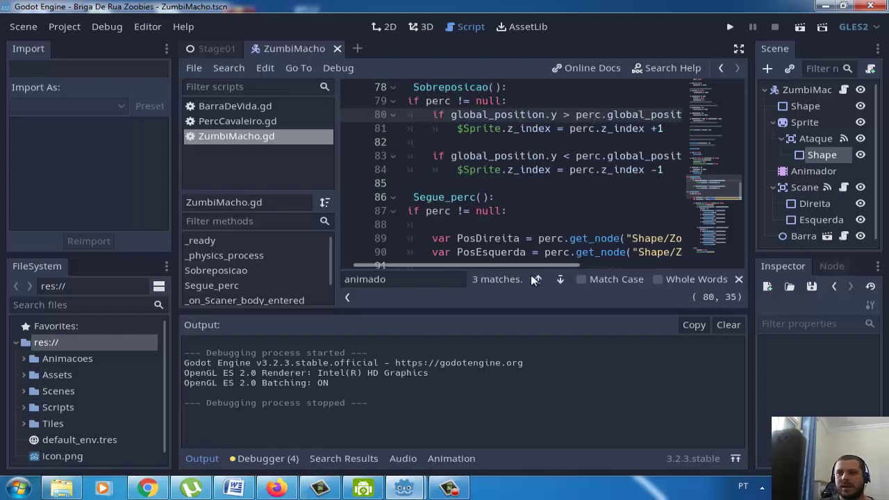
{"action": "scroll", "coordinate": [476, 195], "scroll_direction": "up", "scroll_amount": 2}
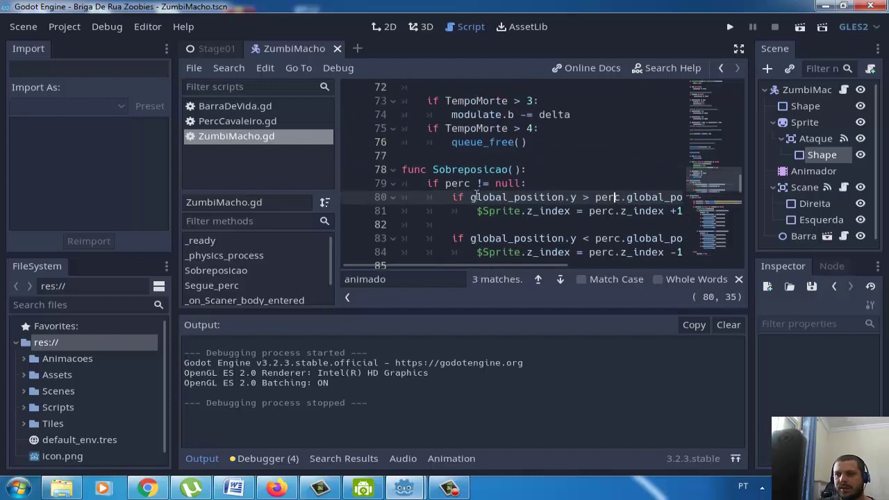
Step: In ZumbiMacho.gd, go to the modulate line (line 74) inside the TempoMorte > 3 block
{"action": "left_click", "coordinate": [839, 84]}
{"action": "scroll", "coordinate": [610, 180], "scroll_direction": "down", "scroll_amount": 2}
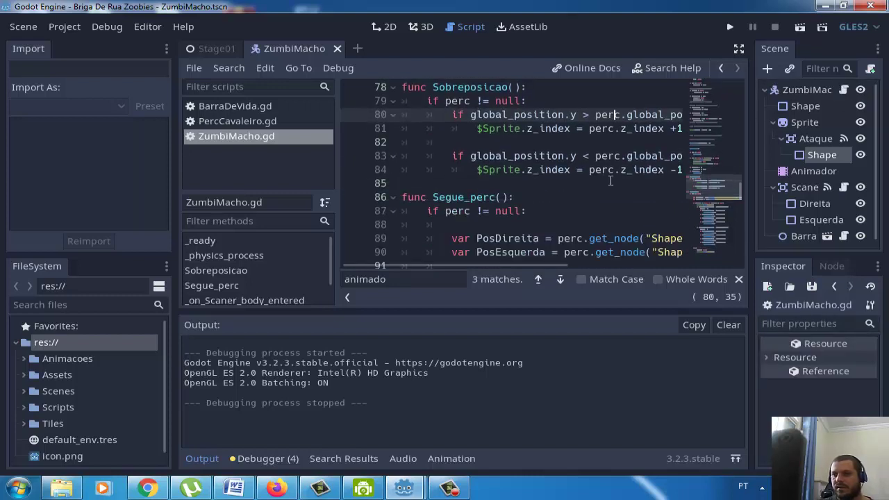
{"action": "scroll", "coordinate": [611, 180], "scroll_direction": "down", "scroll_amount": 3}
{"action": "scroll", "coordinate": [611, 180], "scroll_direction": "up", "scroll_amount": 4}
{"action": "scroll", "coordinate": [611, 180], "scroll_direction": "up", "scroll_amount": 3}
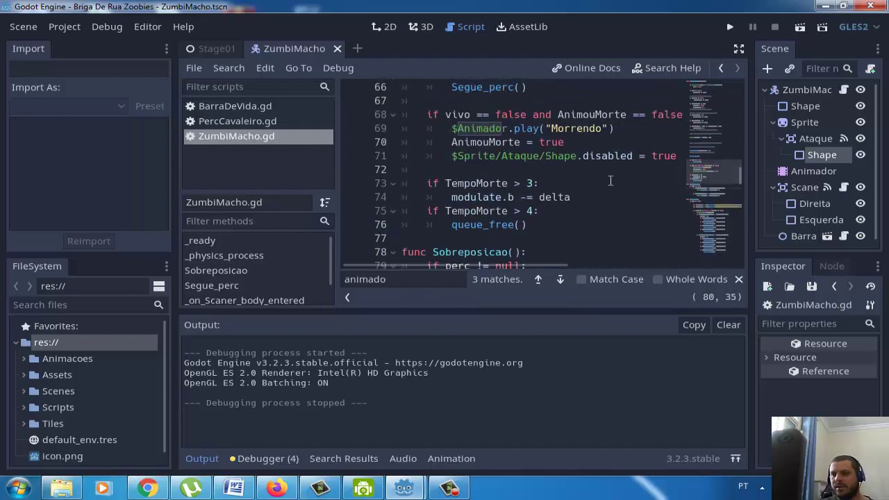
{"action": "left_click", "coordinate": [540, 197]}
{"action": "type", "text": "a"}
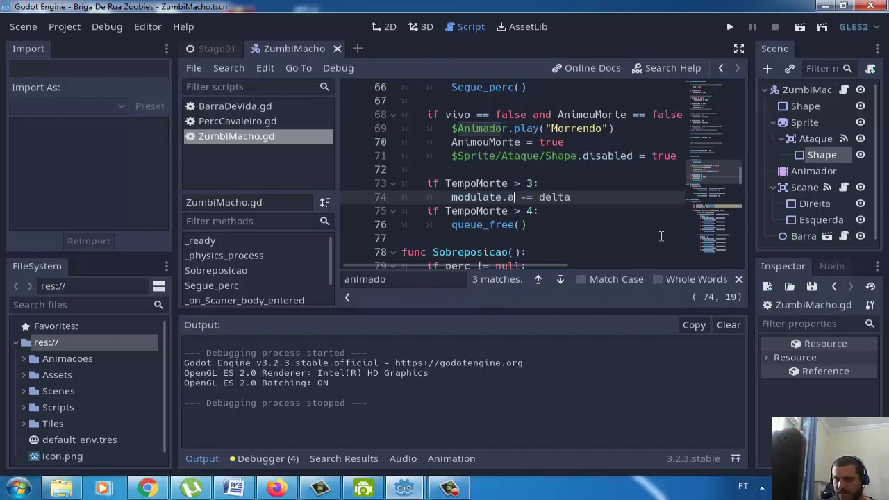
Step: Save and rerun the game, walking the knight left and right on the now zombie-free street
{"action": "left_click", "coordinate": [726, 26]}
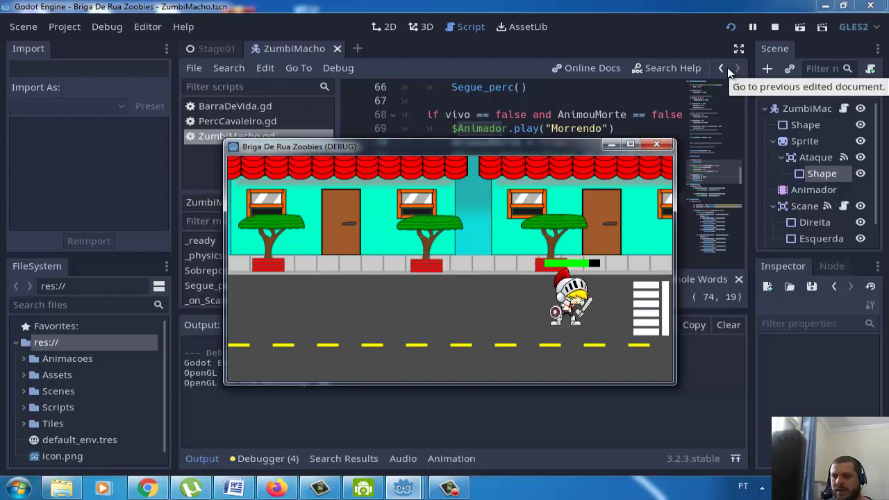
{"action": "key", "text": "Left"}
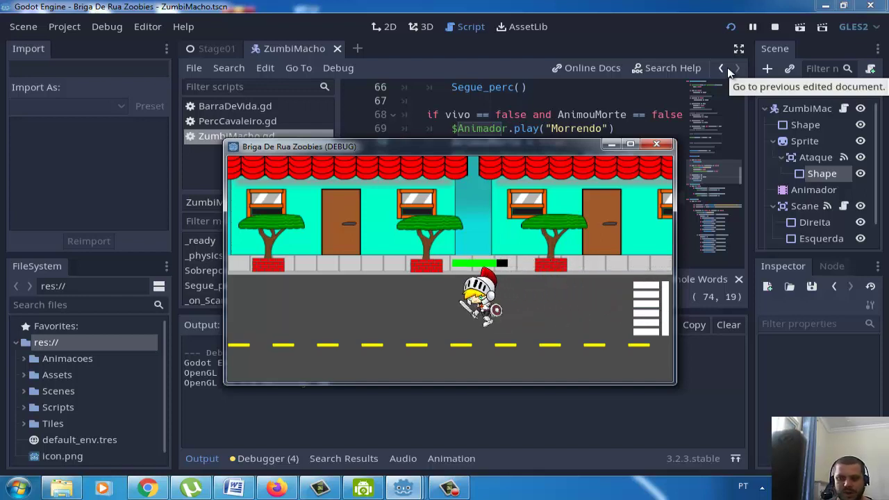
{"action": "key", "text": "Right"}
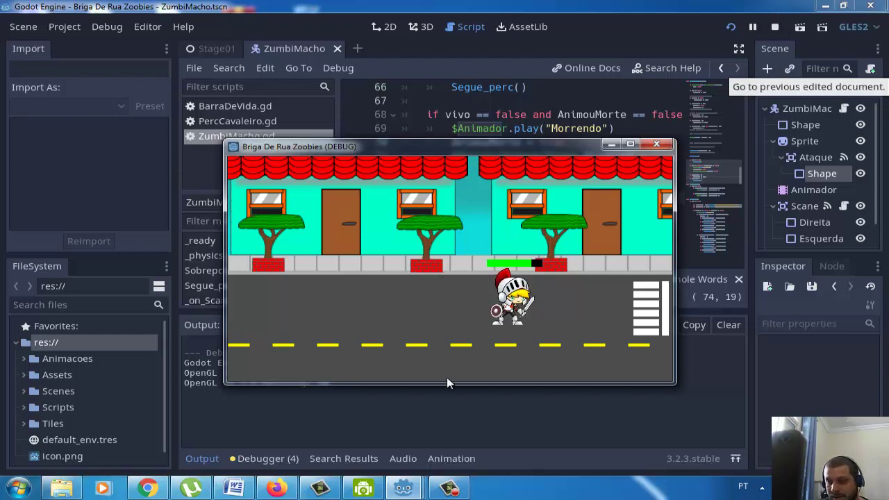
{"action": "left_click", "coordinate": [449, 488]}
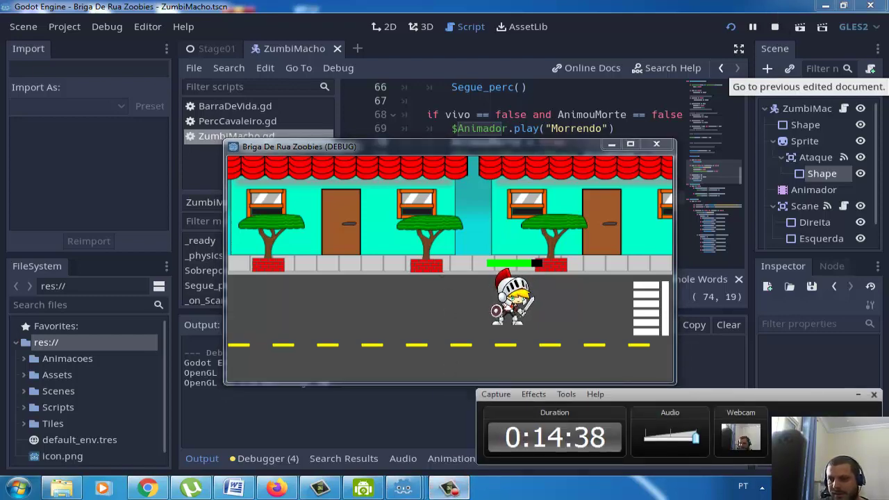